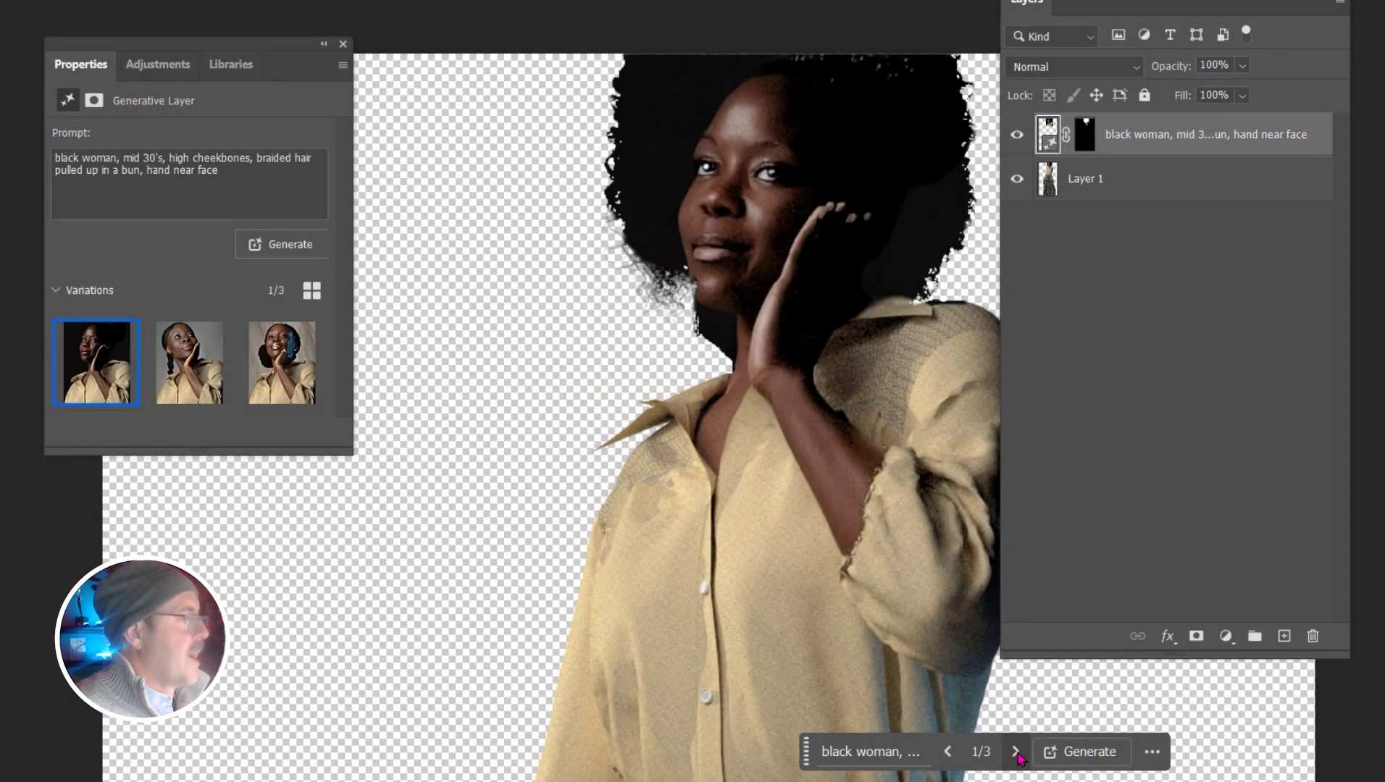
Compare the generative layer's second and third variations of the woman.
{"action": "left_click", "coordinate": [1016, 753]}
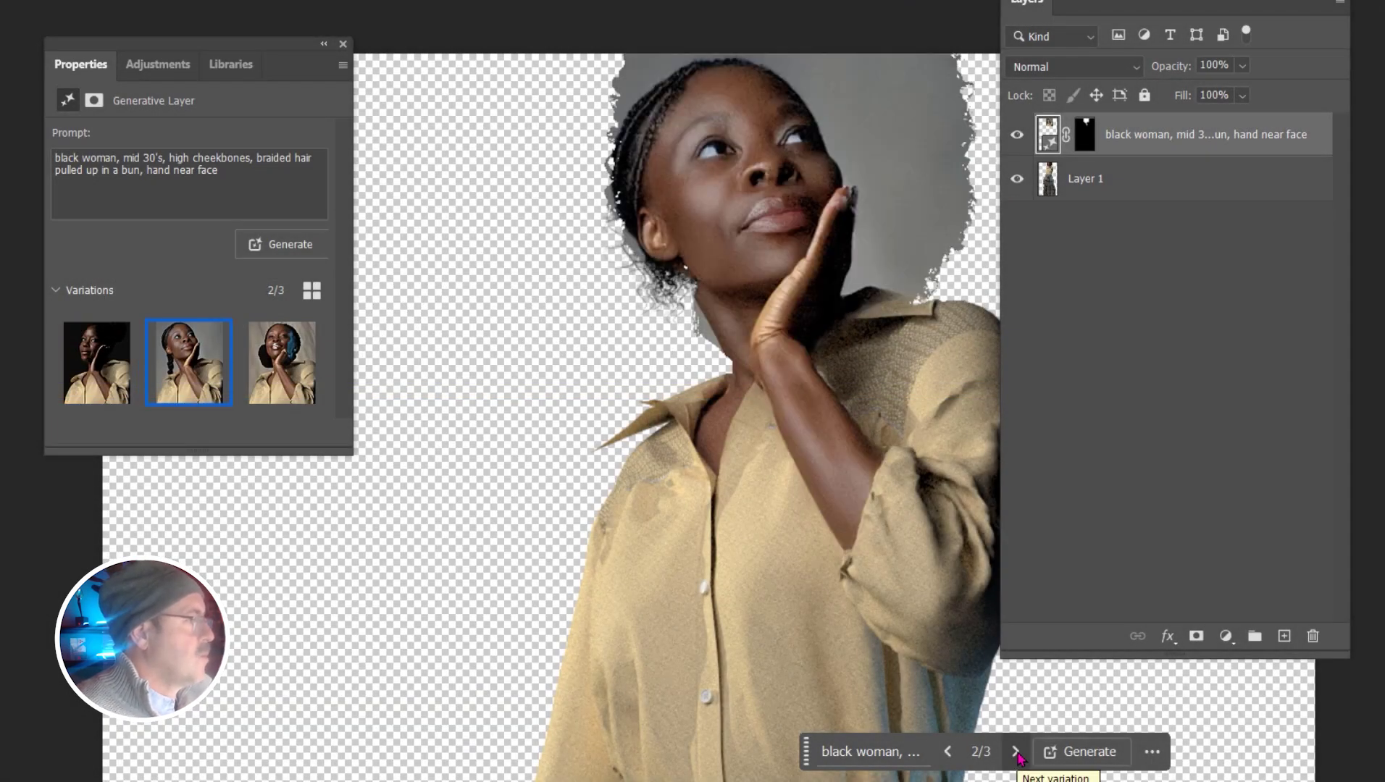
{"action": "left_click", "coordinate": [1015, 753]}
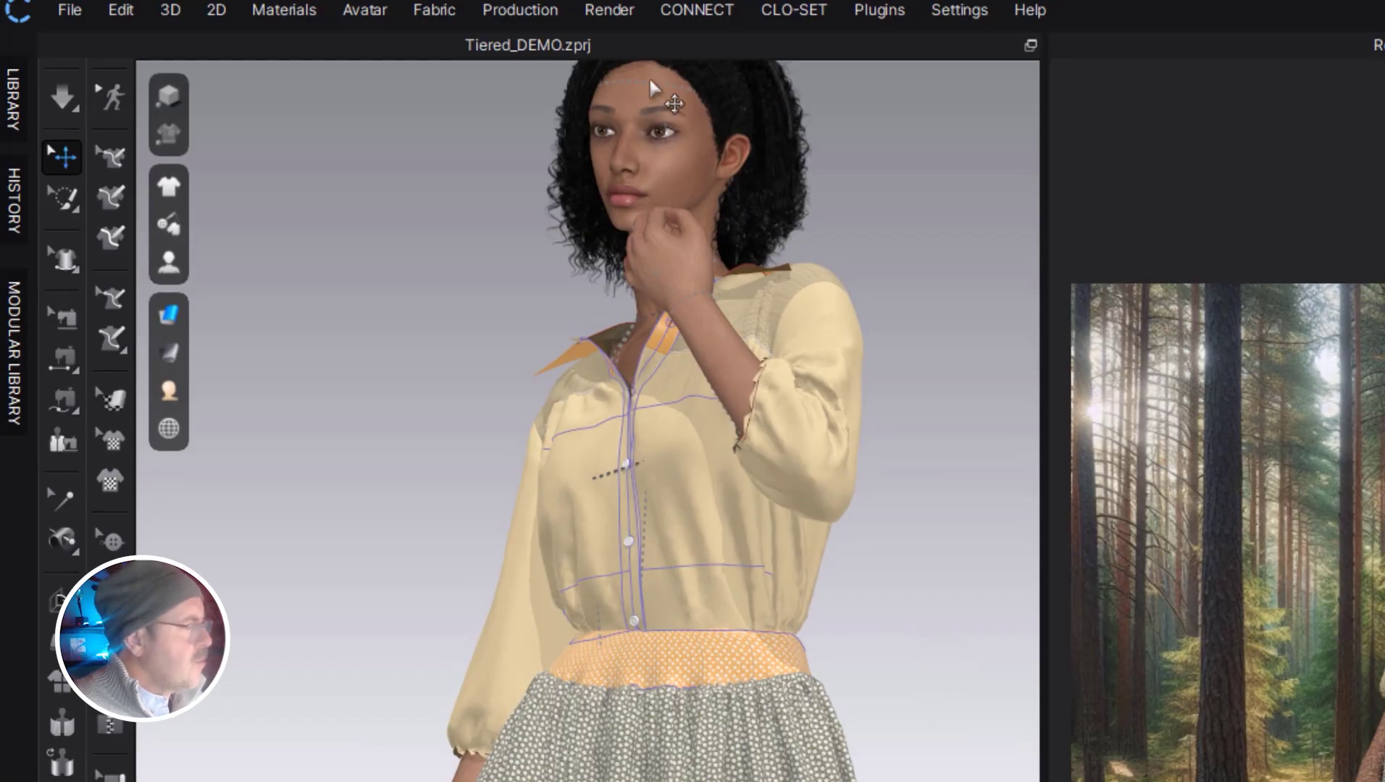
Switch to CLO, open the Render window for Tiered_DEMO, and run and stop an interactive render.
{"action": "left_click", "coordinate": [612, 11]}
{"action": "left_click", "coordinate": [616, 40]}
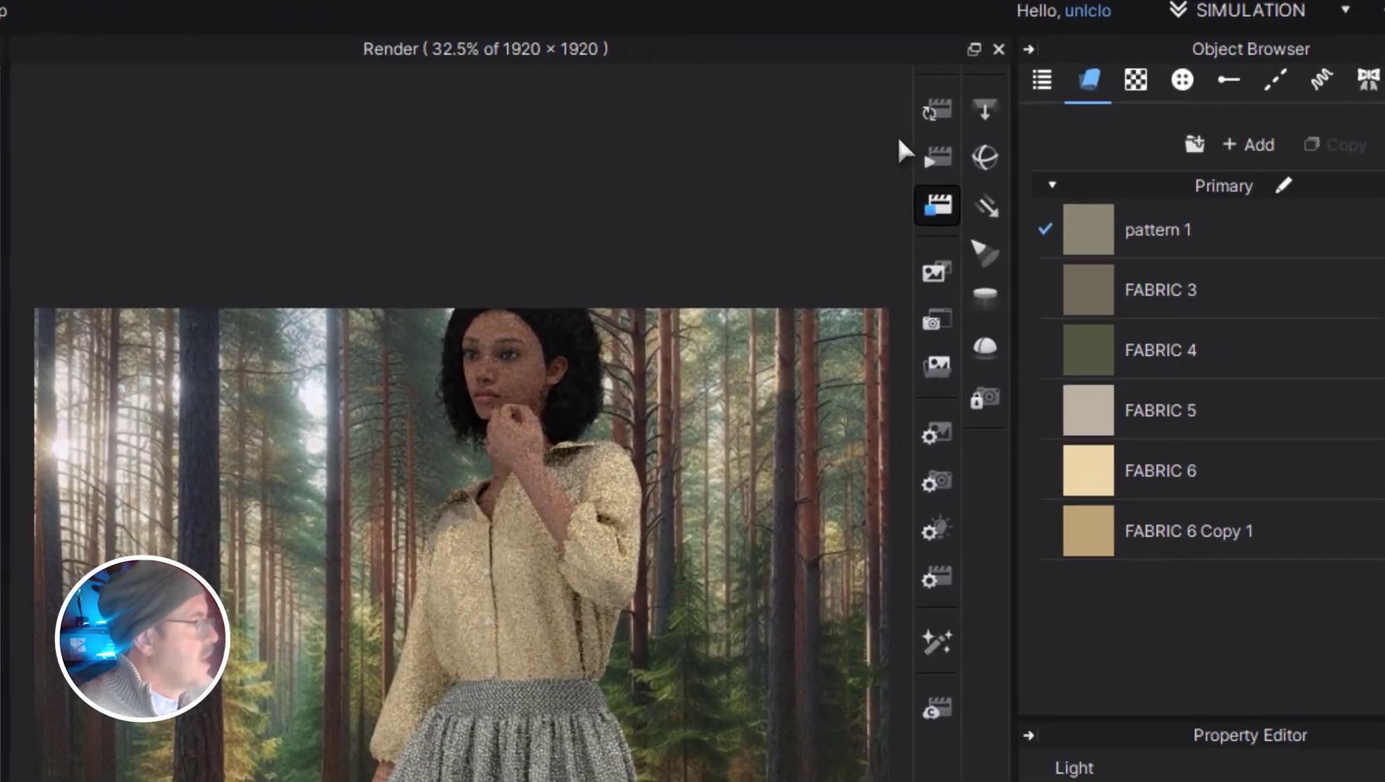
{"action": "left_click", "coordinate": [1135, 63]}
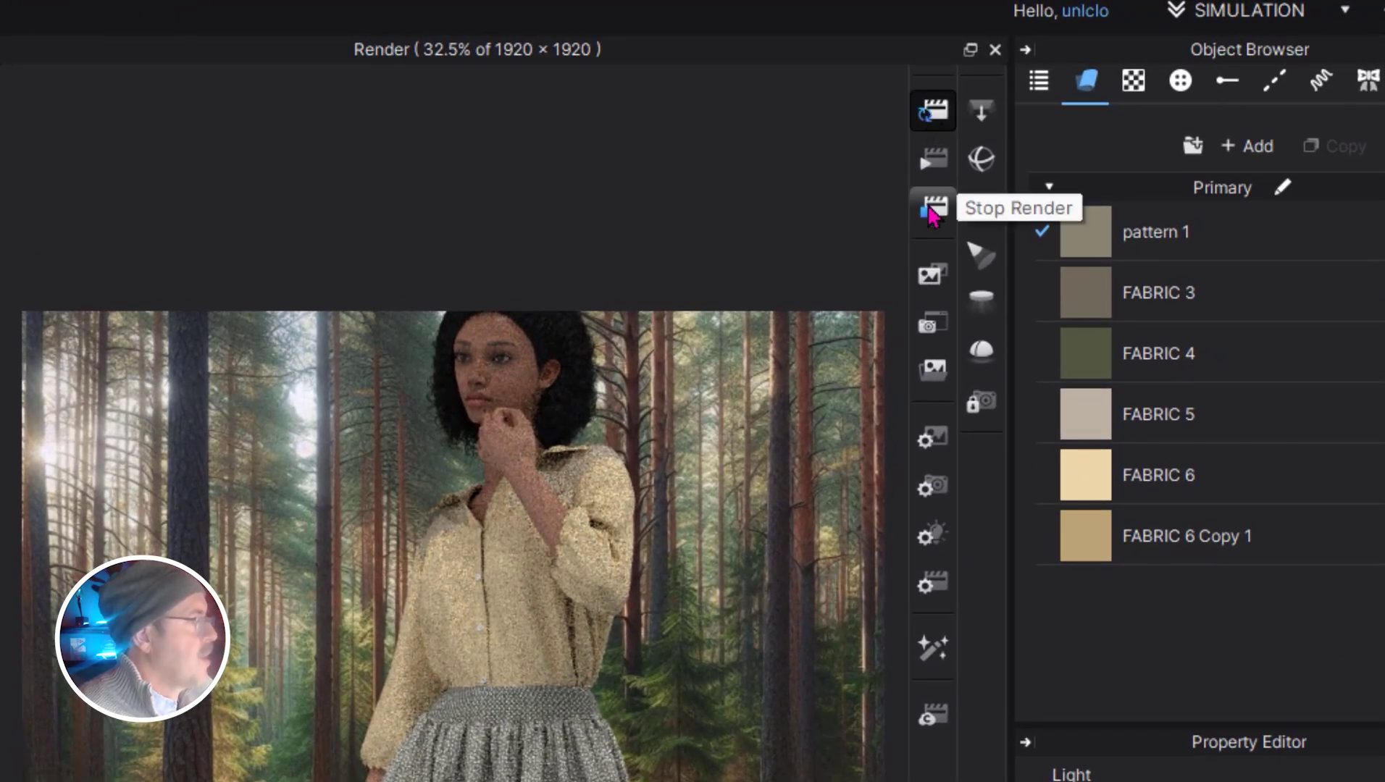
{"action": "left_click", "coordinate": [932, 210]}
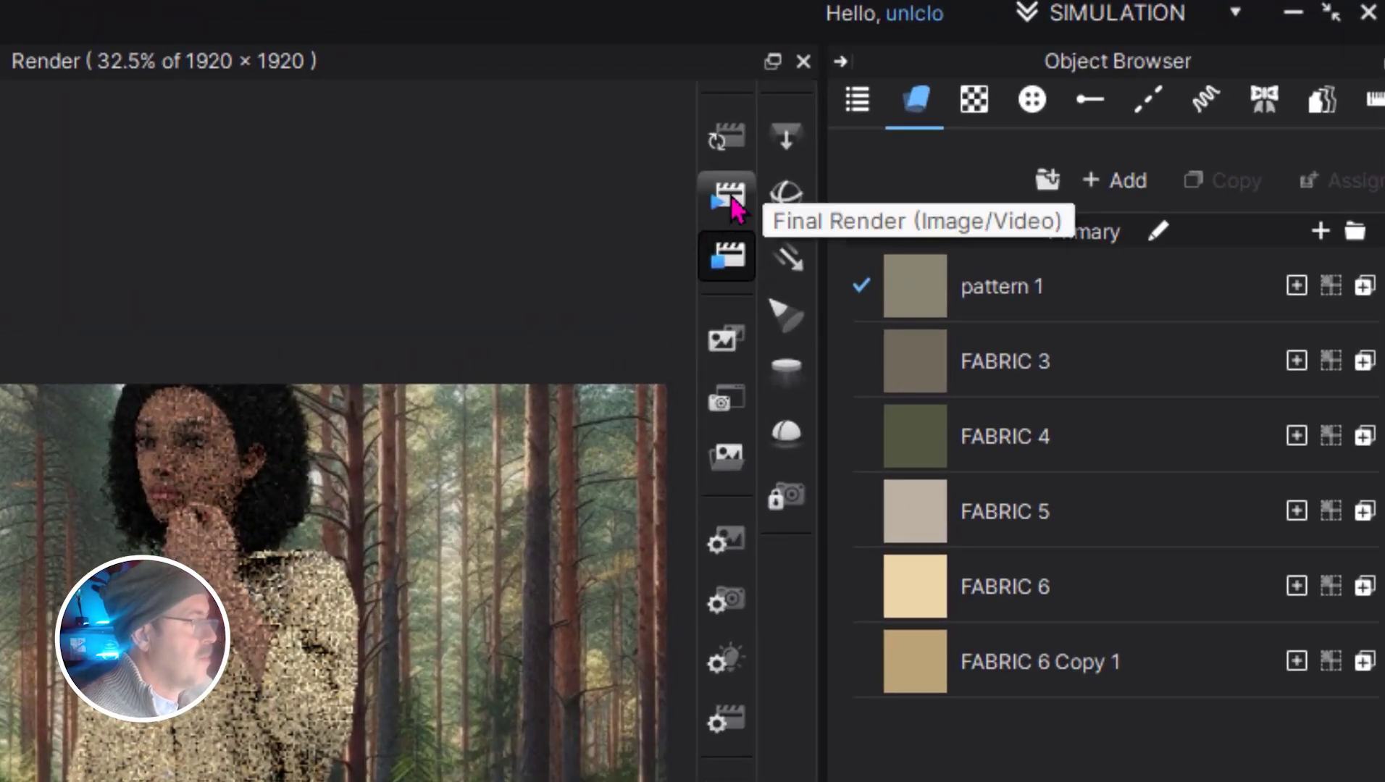
Check the dialog for saving the render as a PNG image in the Downloads folder.
{"action": "left_click", "coordinate": [725, 404]}
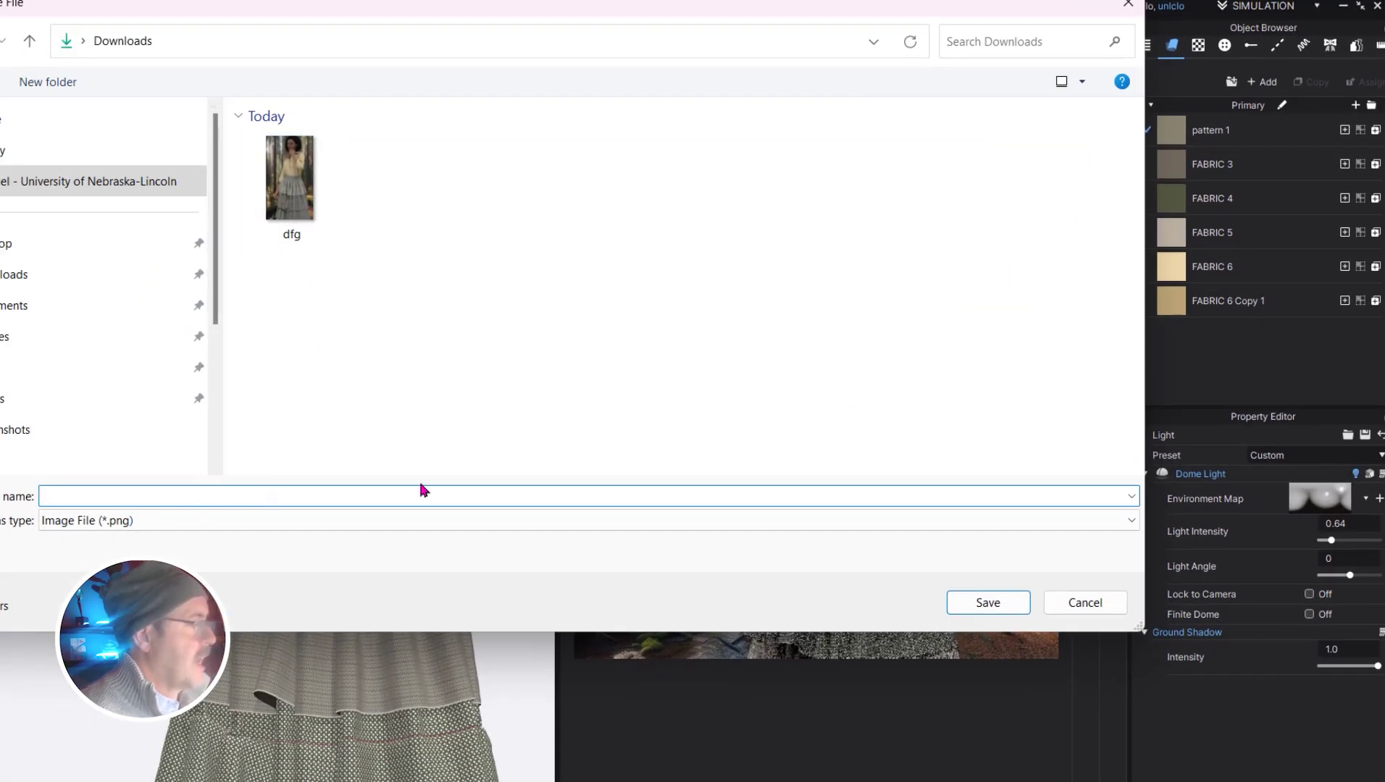
{"action": "left_click", "coordinate": [971, 607]}
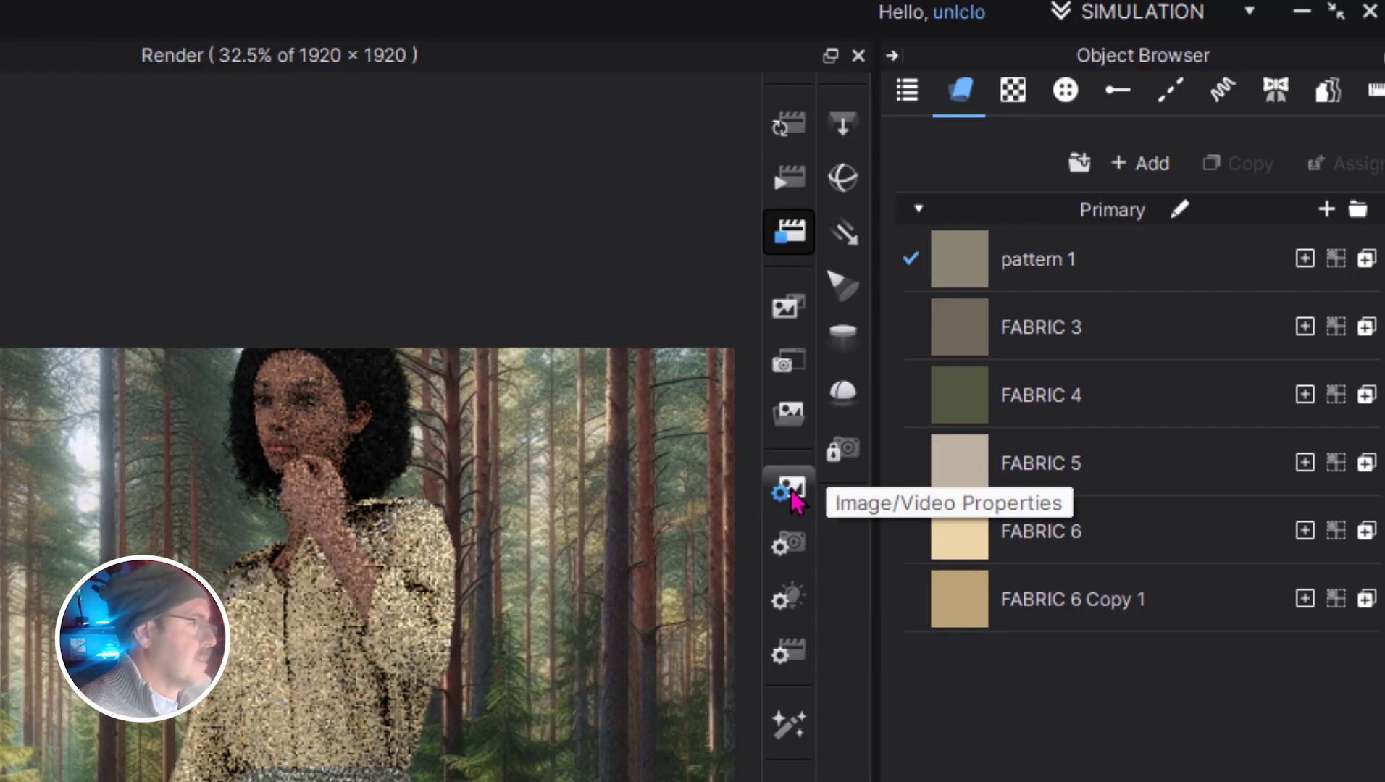
Open the Image/Video Properties and choose Image as the render output type.
{"action": "left_click", "coordinate": [792, 490]}
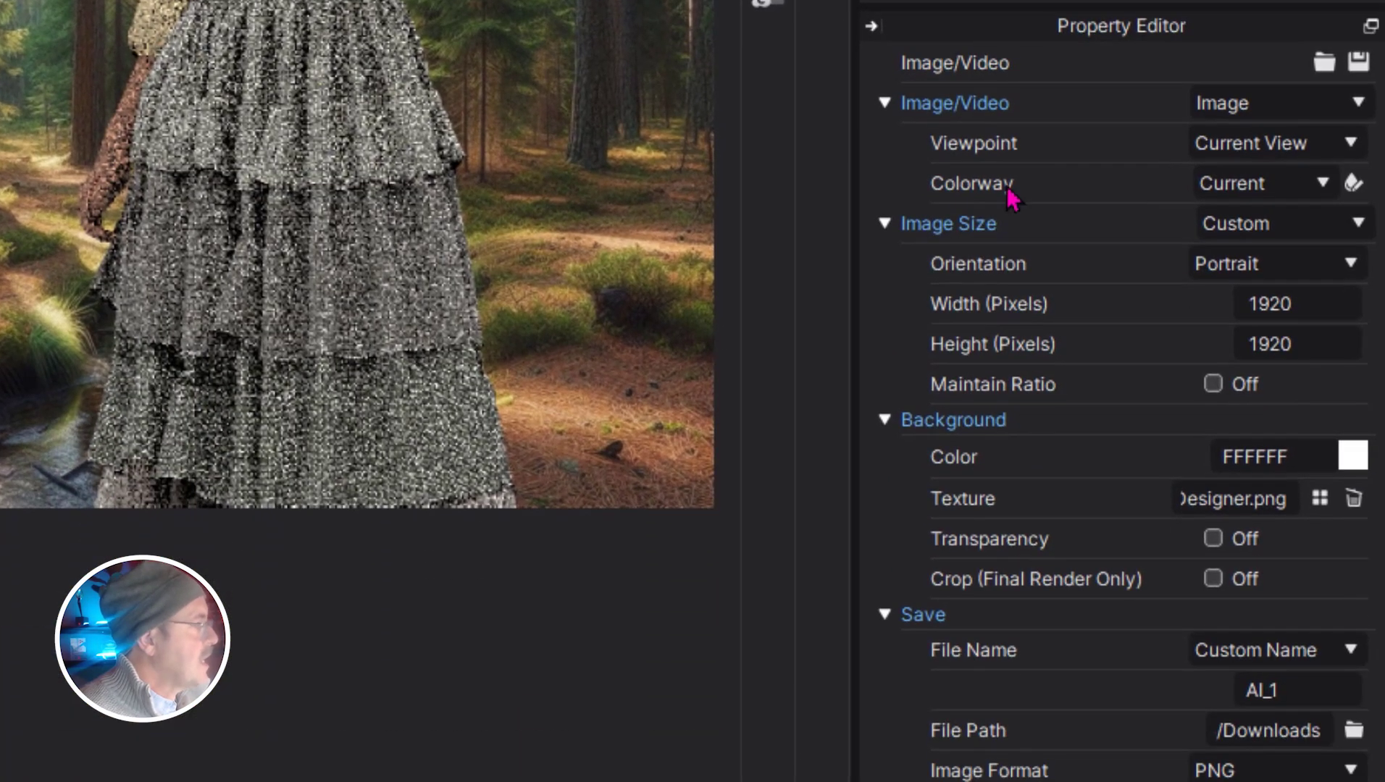
{"action": "left_click", "coordinate": [1353, 106]}
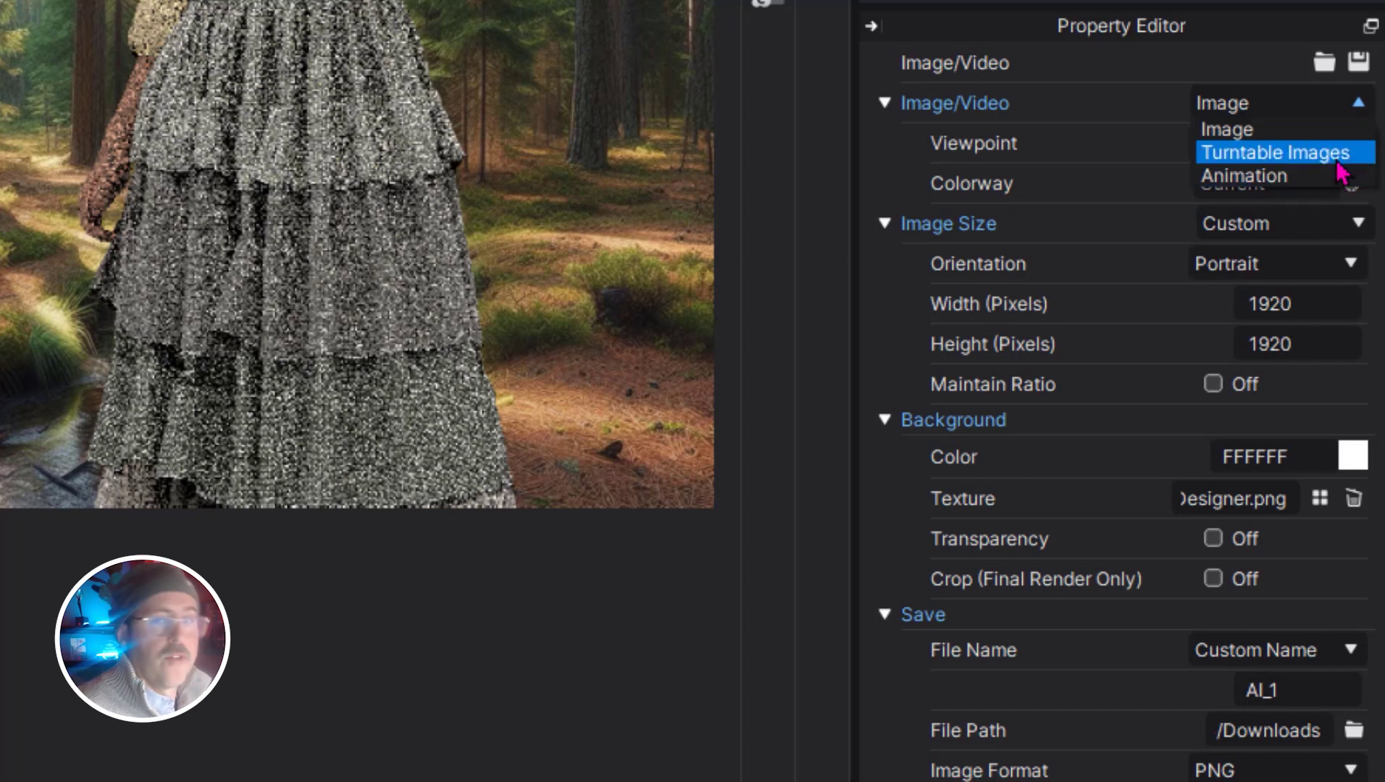
{"action": "left_click", "coordinate": [1312, 130]}
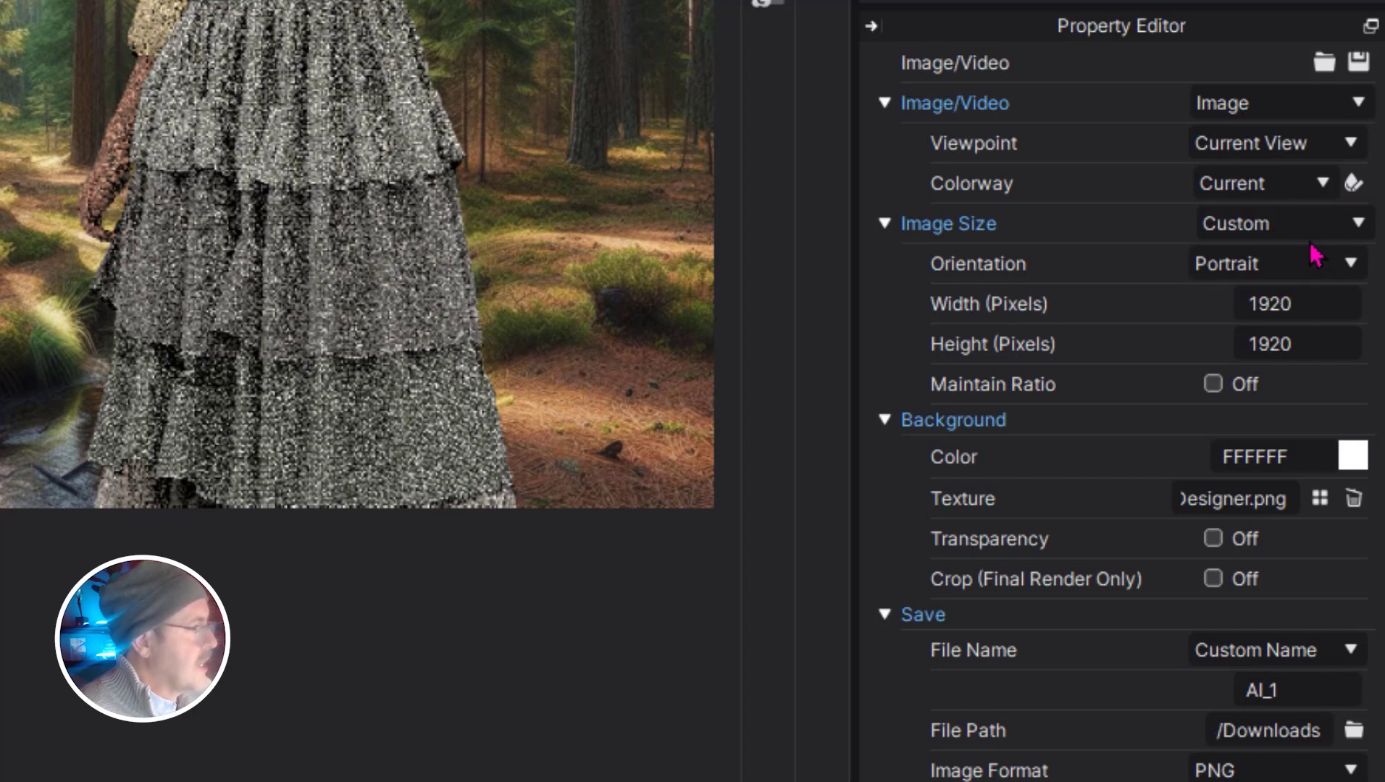
Check the preset image sizes, and set the custom render width to 1080 pixels.
{"action": "left_click", "coordinate": [1361, 227]}
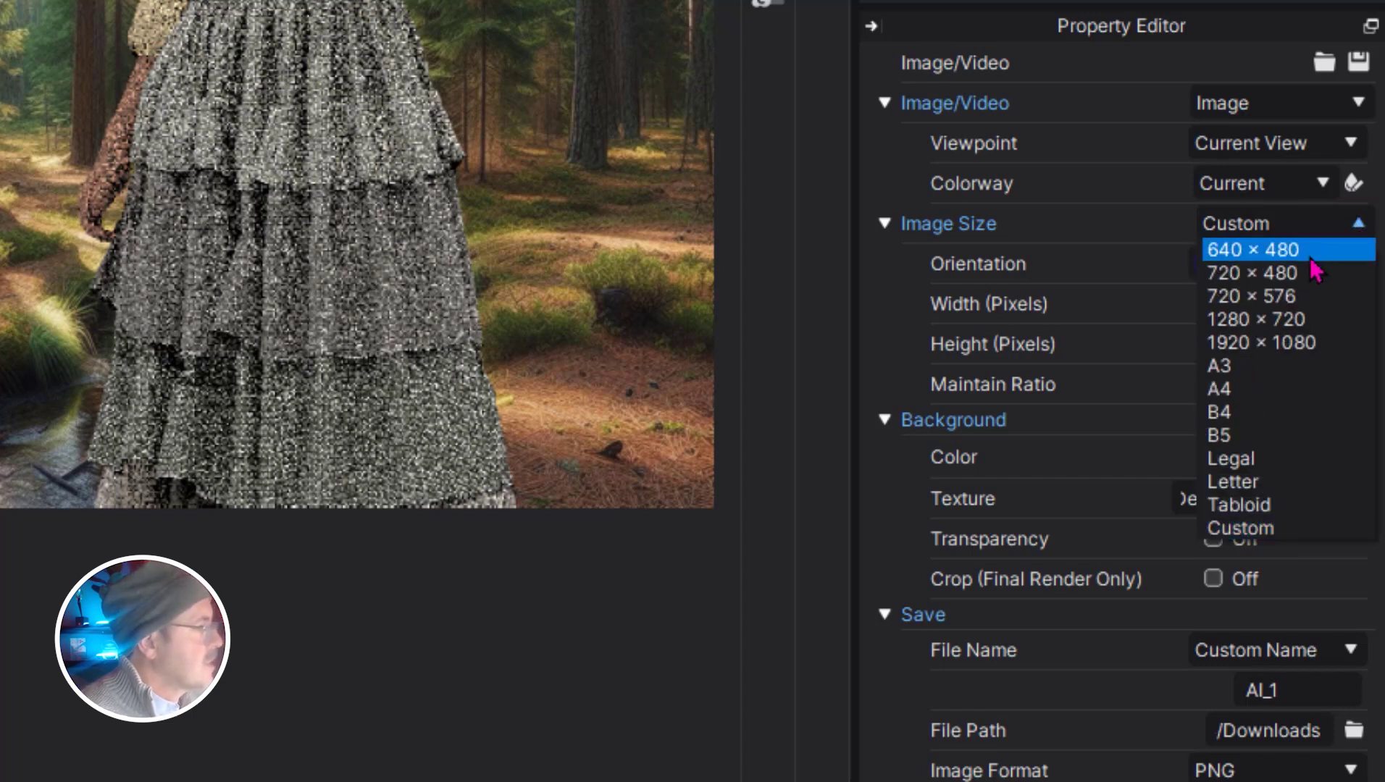
{"action": "left_click", "coordinate": [872, 312]}
{"action": "double_click", "coordinate": [1323, 305]}
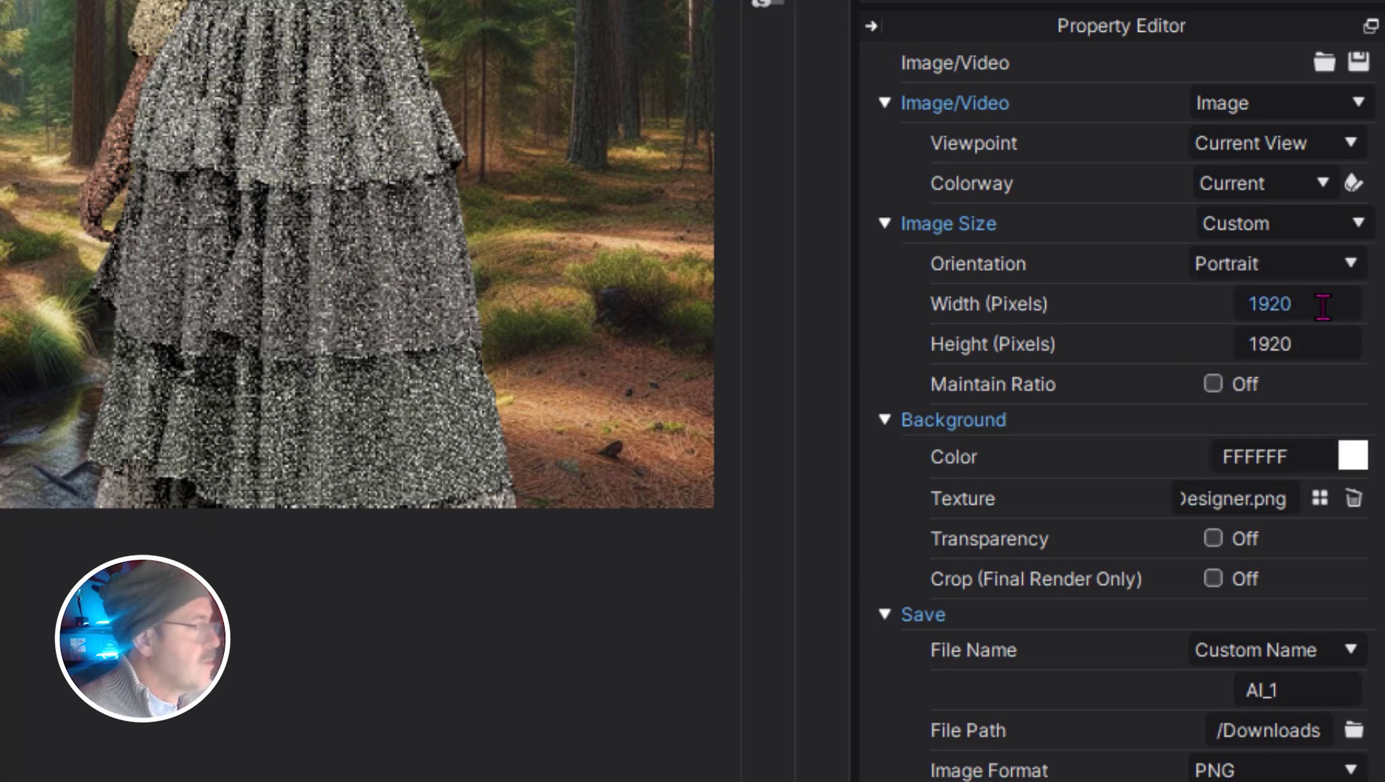
{"action": "double_click", "coordinate": [1323, 305]}
{"action": "type", "text": "1"}
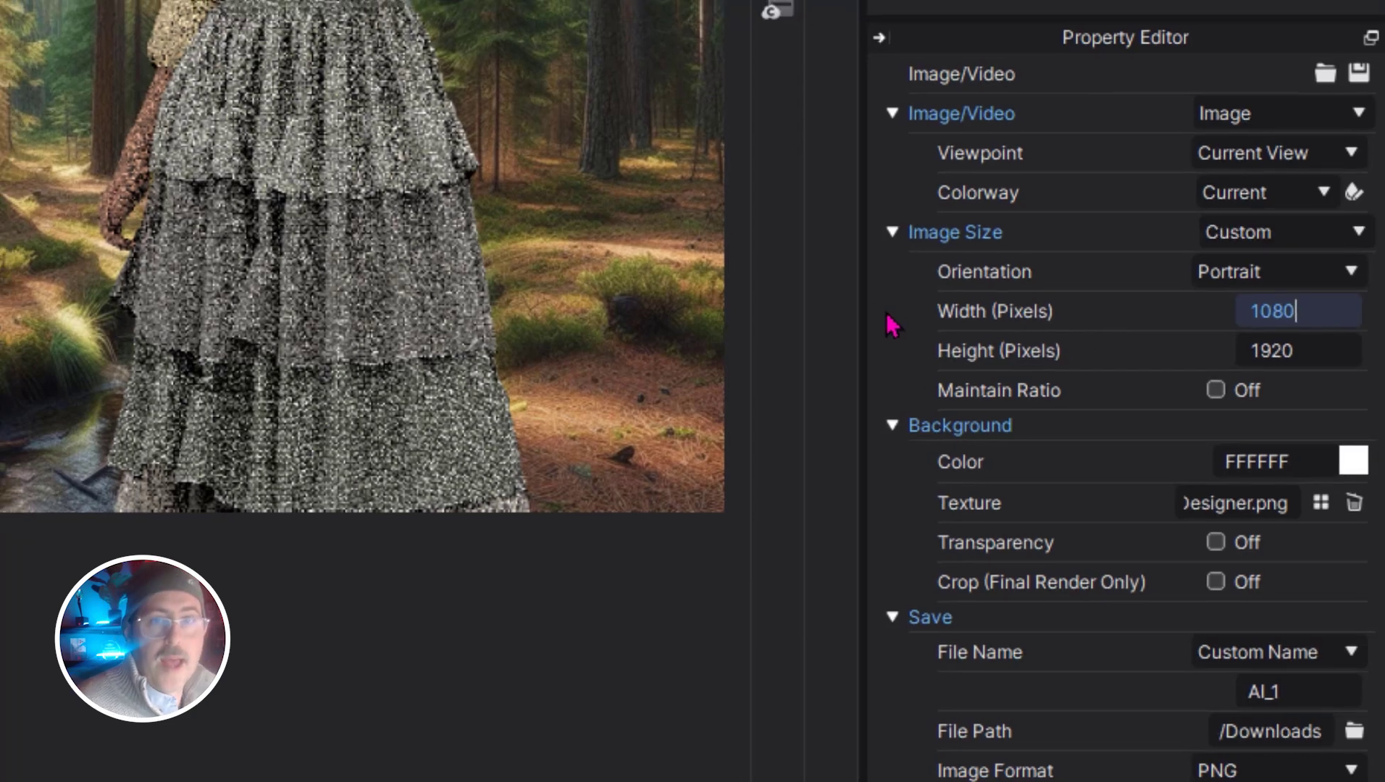
{"action": "left_click", "coordinate": [884, 321]}
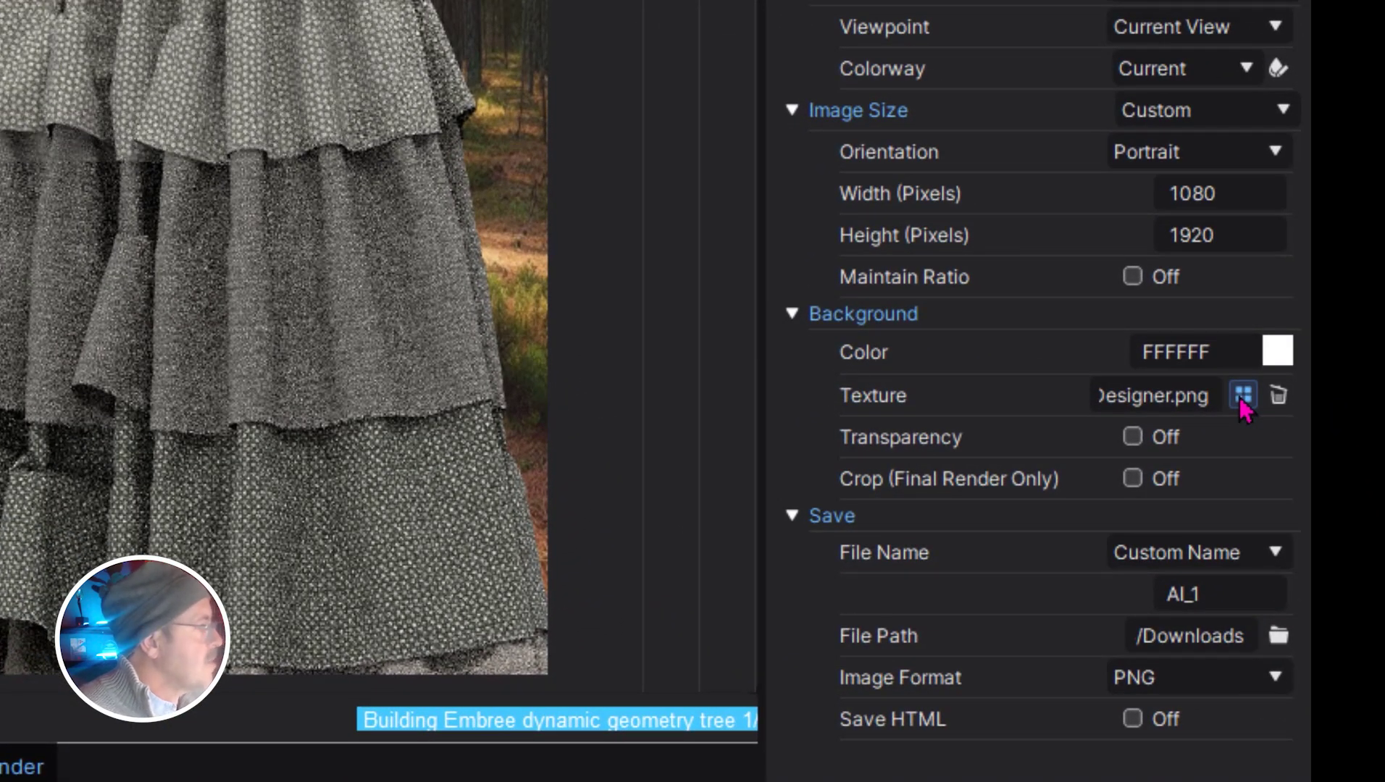
Check the background texture file browser, and try a transparent background for the render.
{"action": "left_click", "coordinate": [1240, 396]}
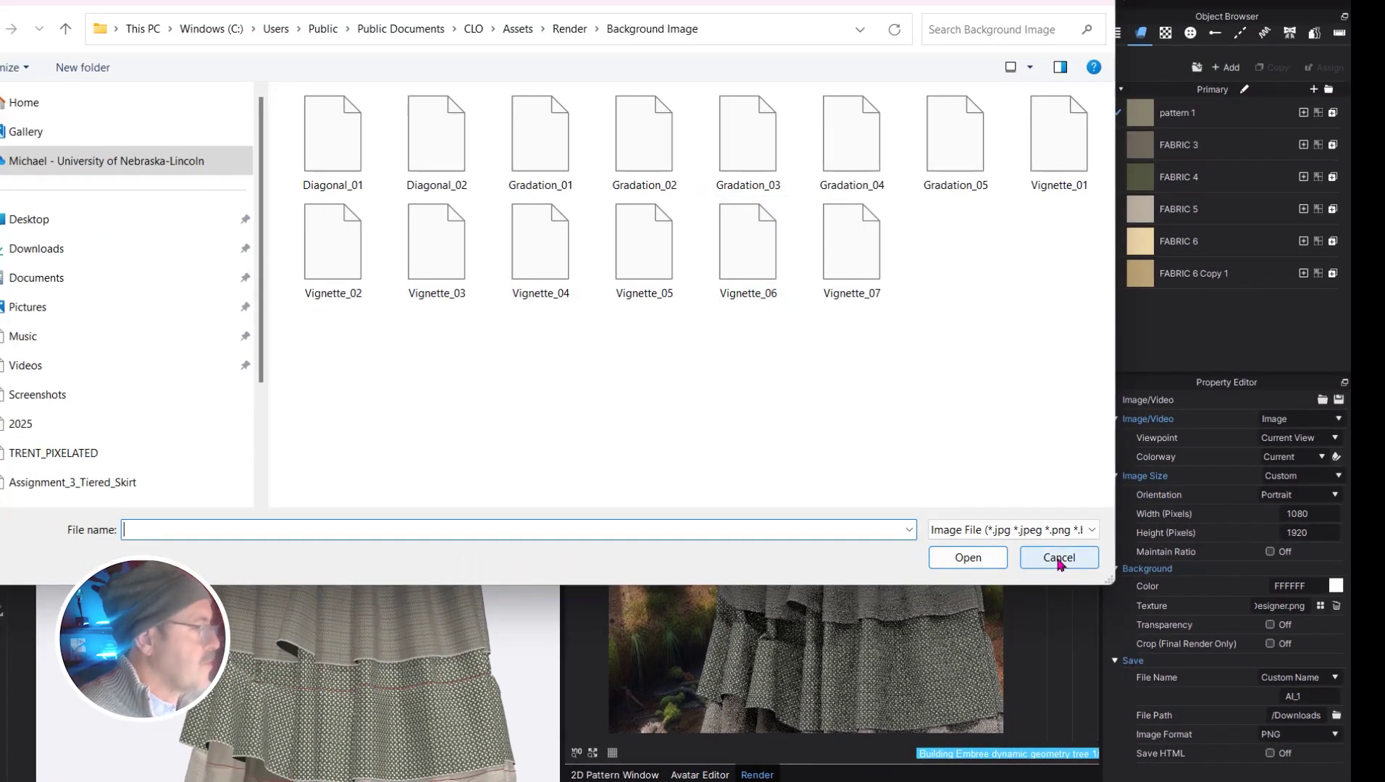
{"action": "left_click", "coordinate": [990, 509]}
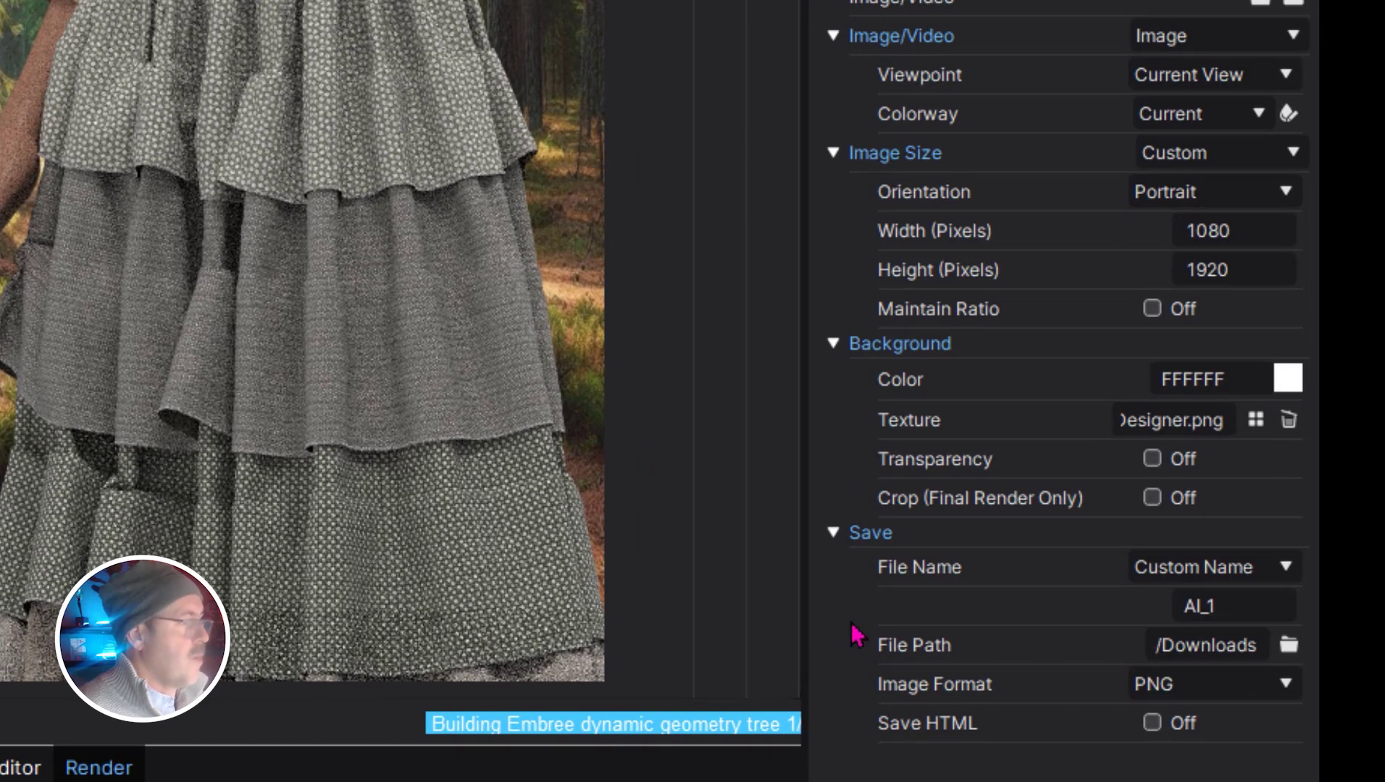
{"action": "left_click", "coordinate": [1152, 458]}
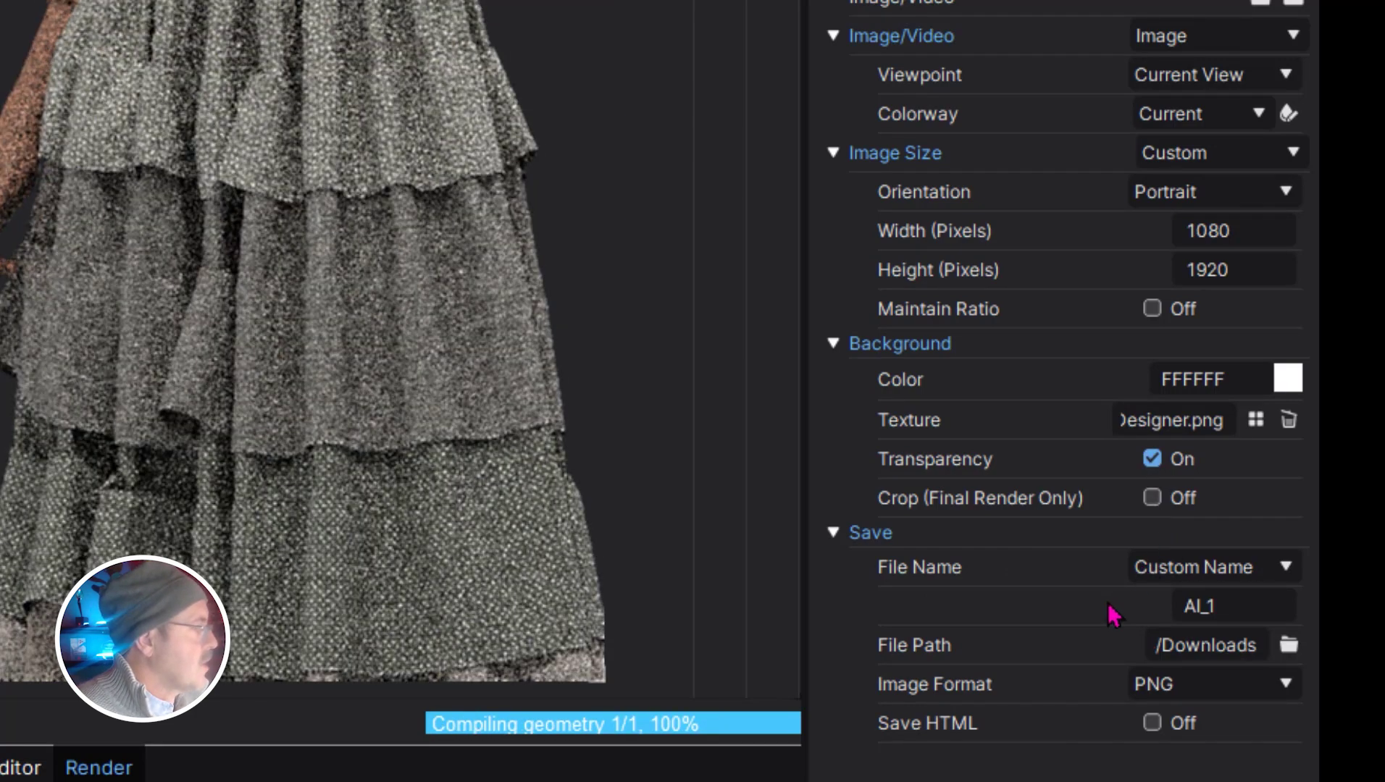
{"action": "double_click", "coordinate": [1243, 604]}
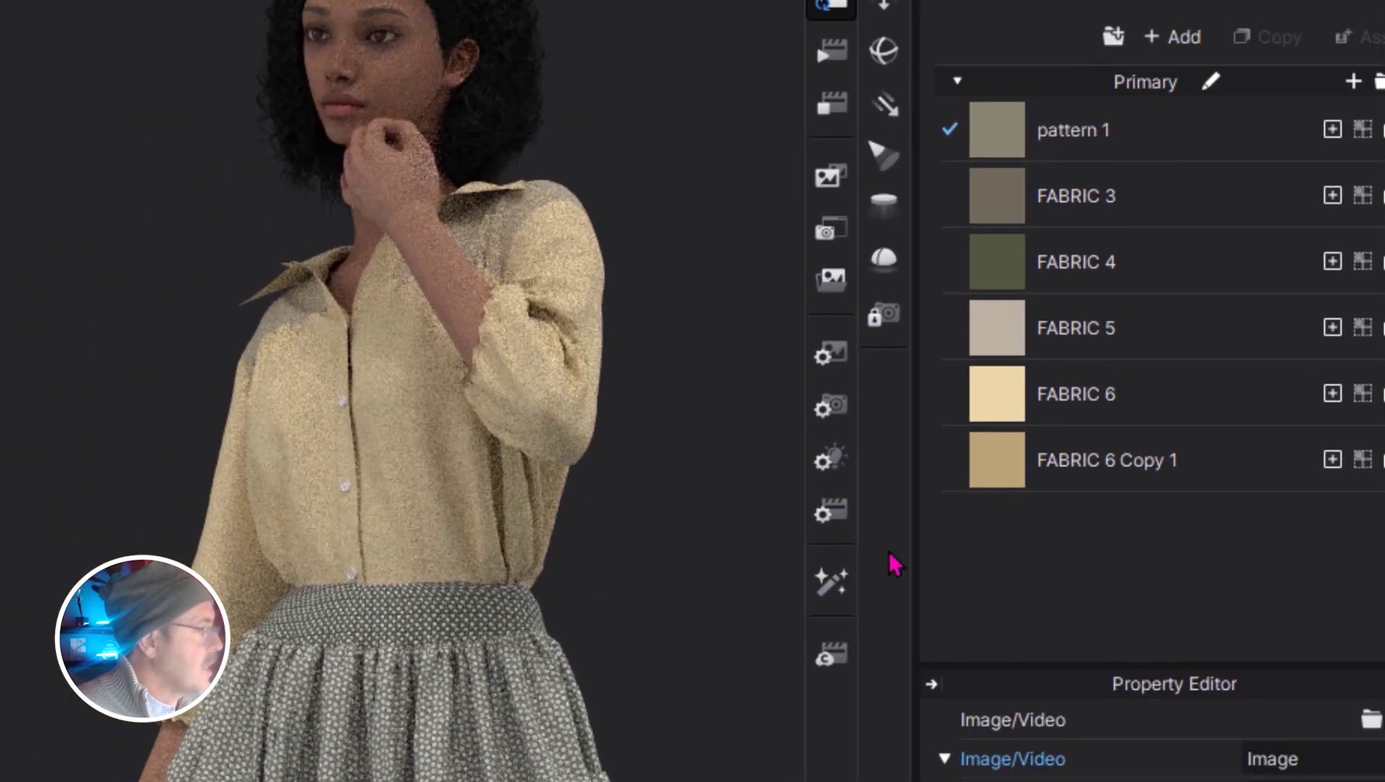
Open the camera properties, and switch the render-only Physical Camera on to check its exposure settings and back off.
{"action": "left_click", "coordinate": [827, 415]}
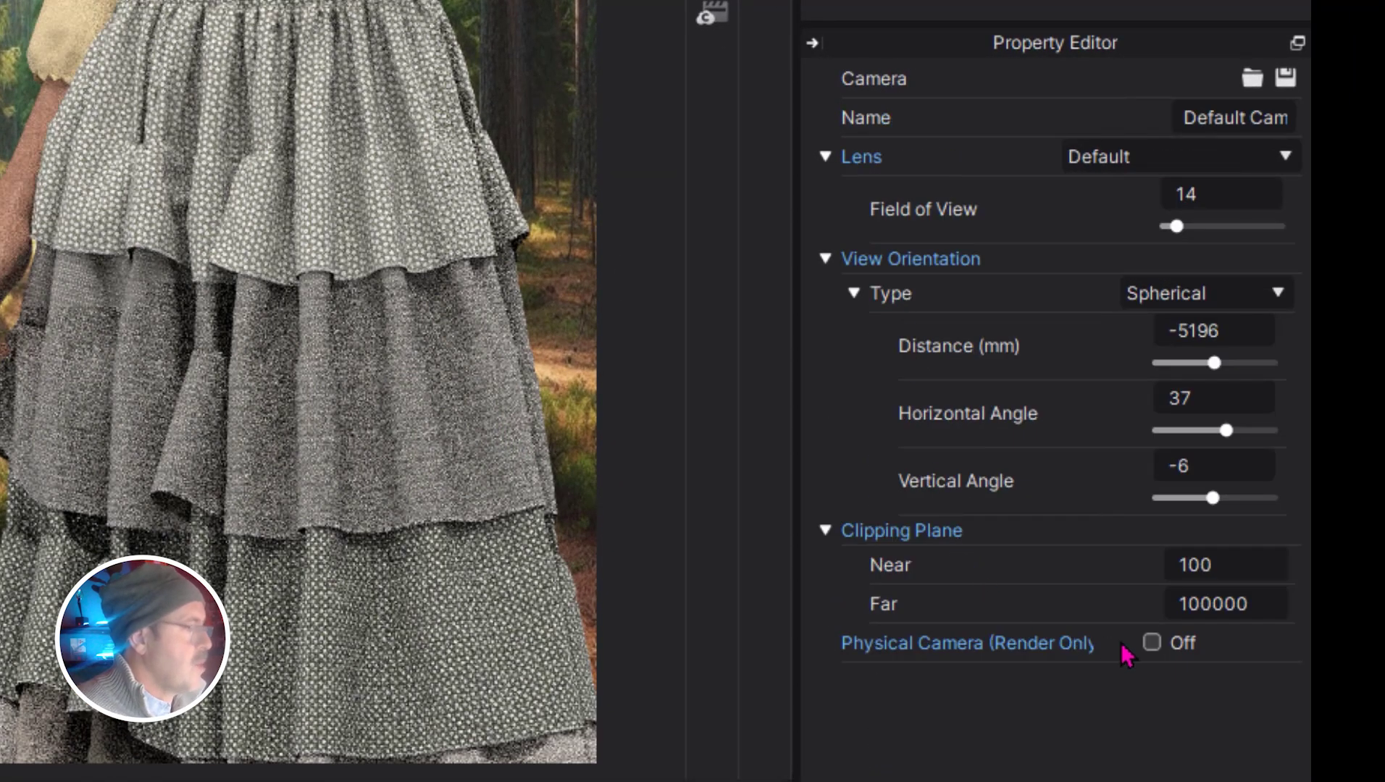
{"action": "left_click", "coordinate": [1152, 643]}
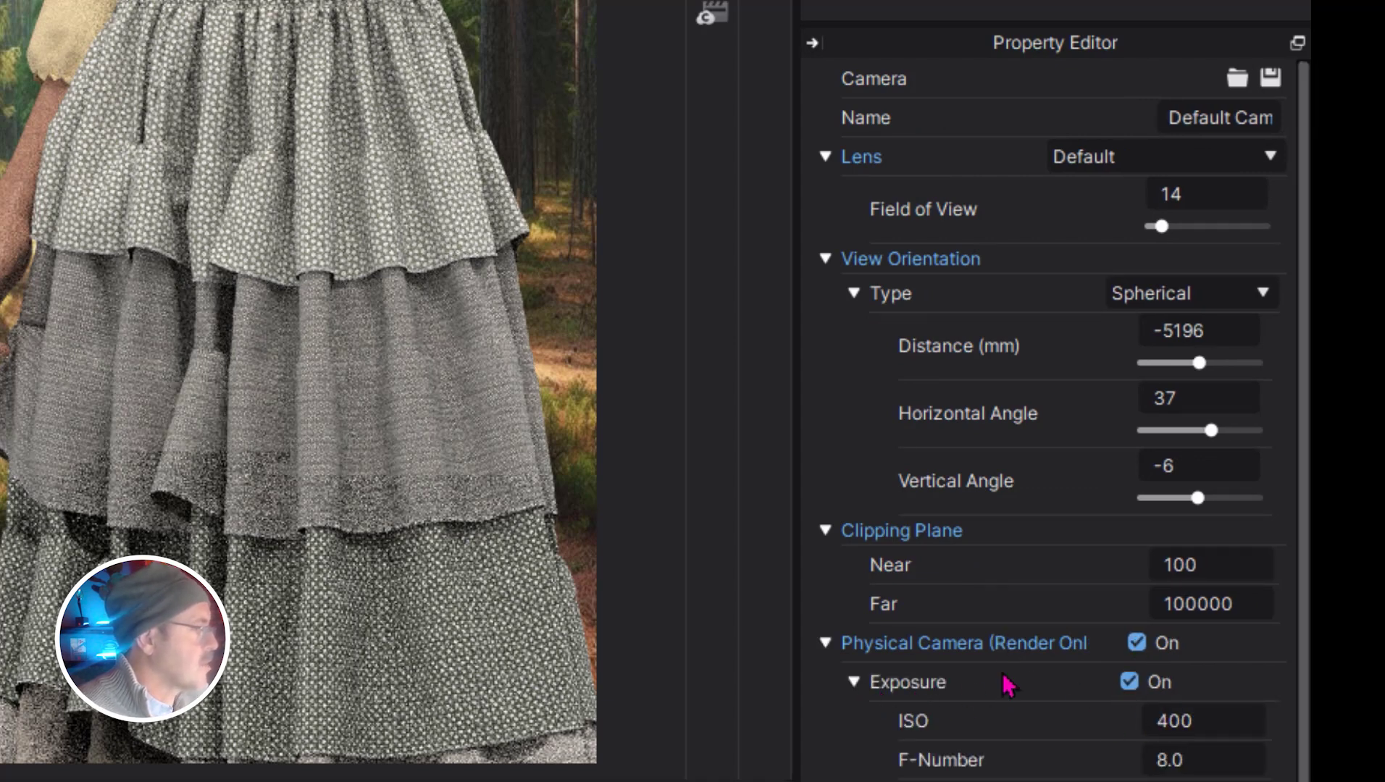
{"action": "scroll", "coordinate": [984, 674], "scroll_direction": "down", "scroll_amount": 1}
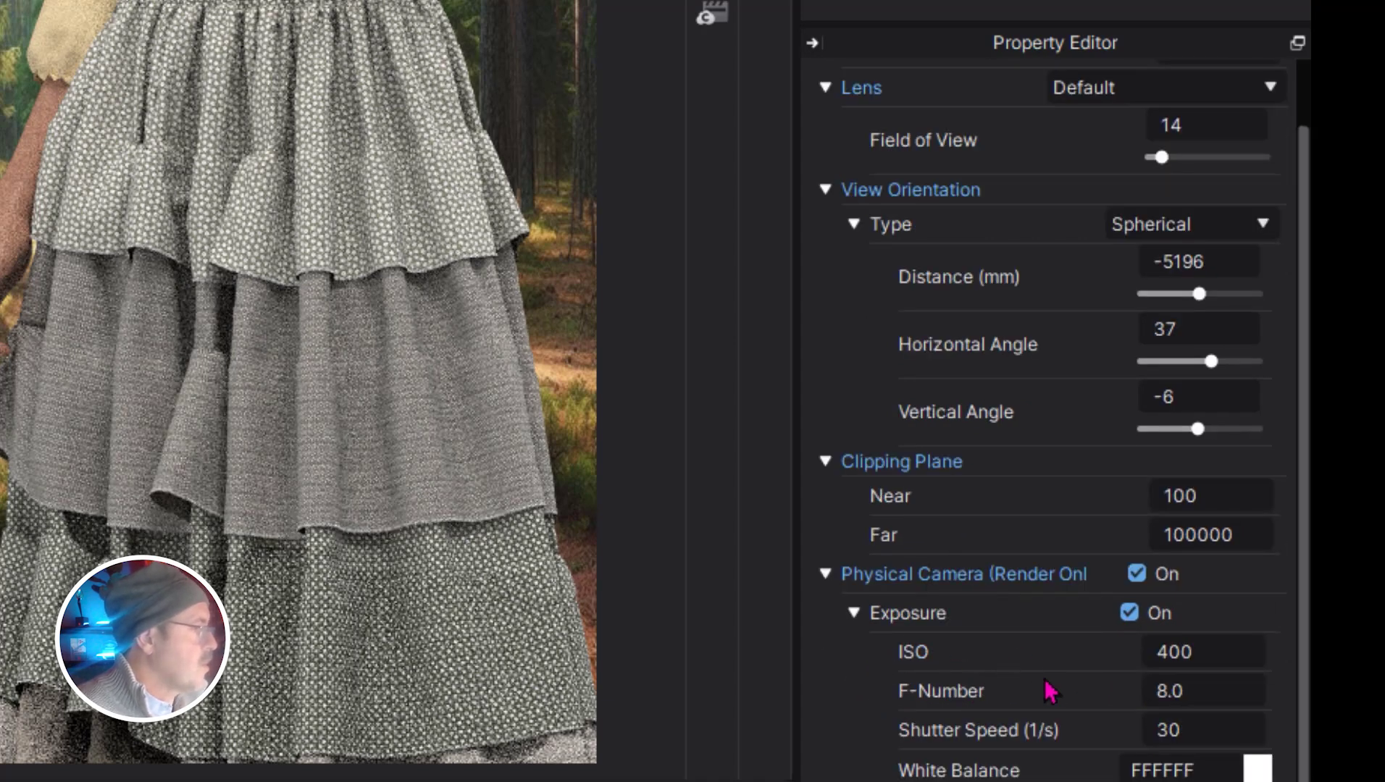
{"action": "left_click", "coordinate": [1130, 613]}
{"action": "left_click", "coordinate": [1158, 644]}
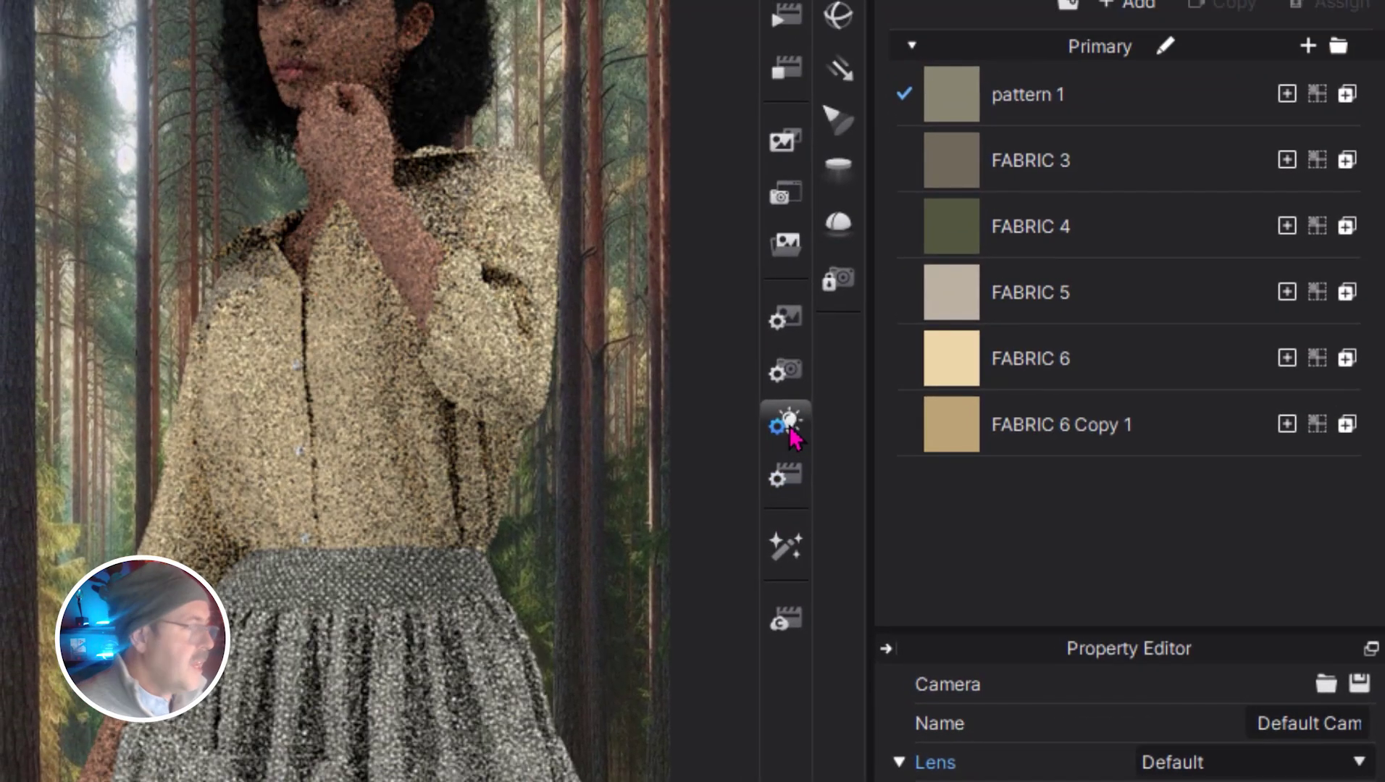
Open the light properties and look through the environment maps available for the Dome Light.
{"action": "left_click", "coordinate": [789, 429]}
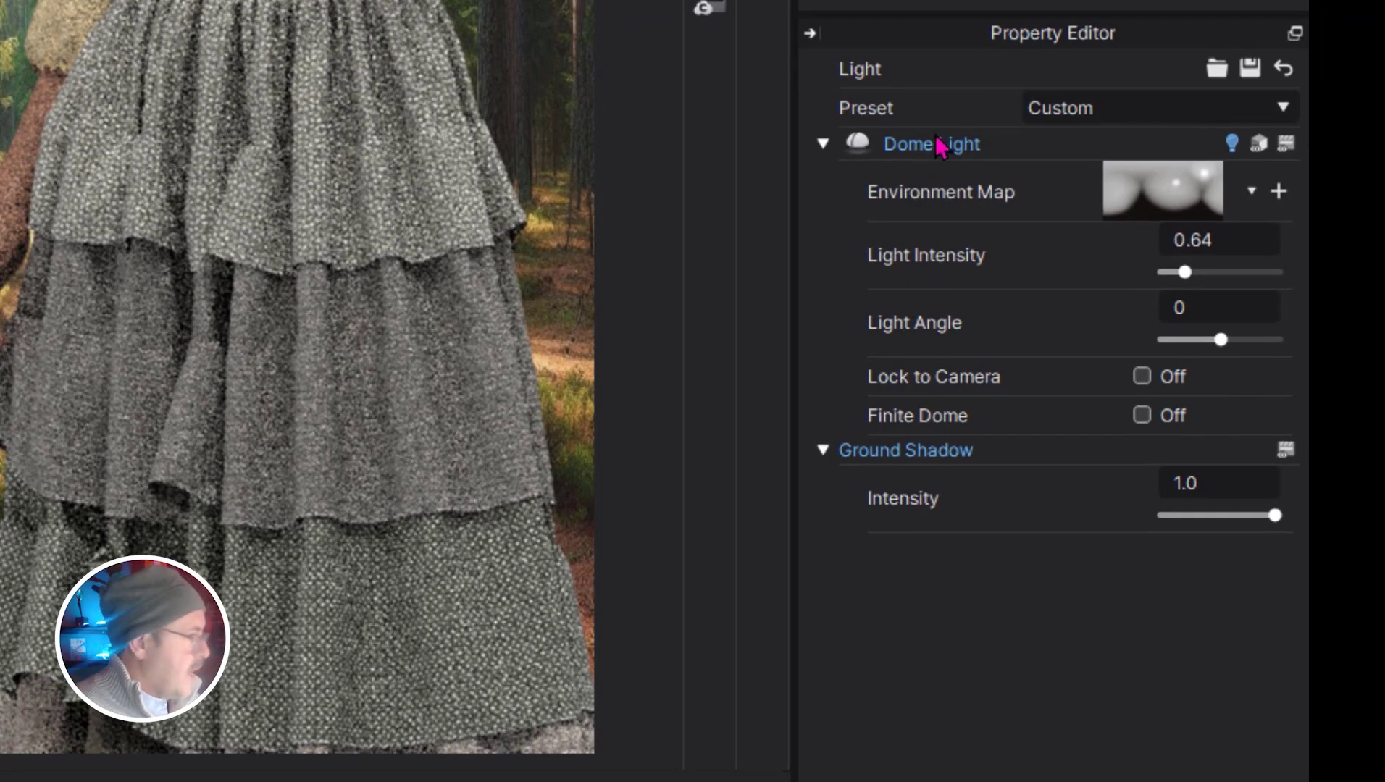
{"action": "left_click", "coordinate": [1251, 192]}
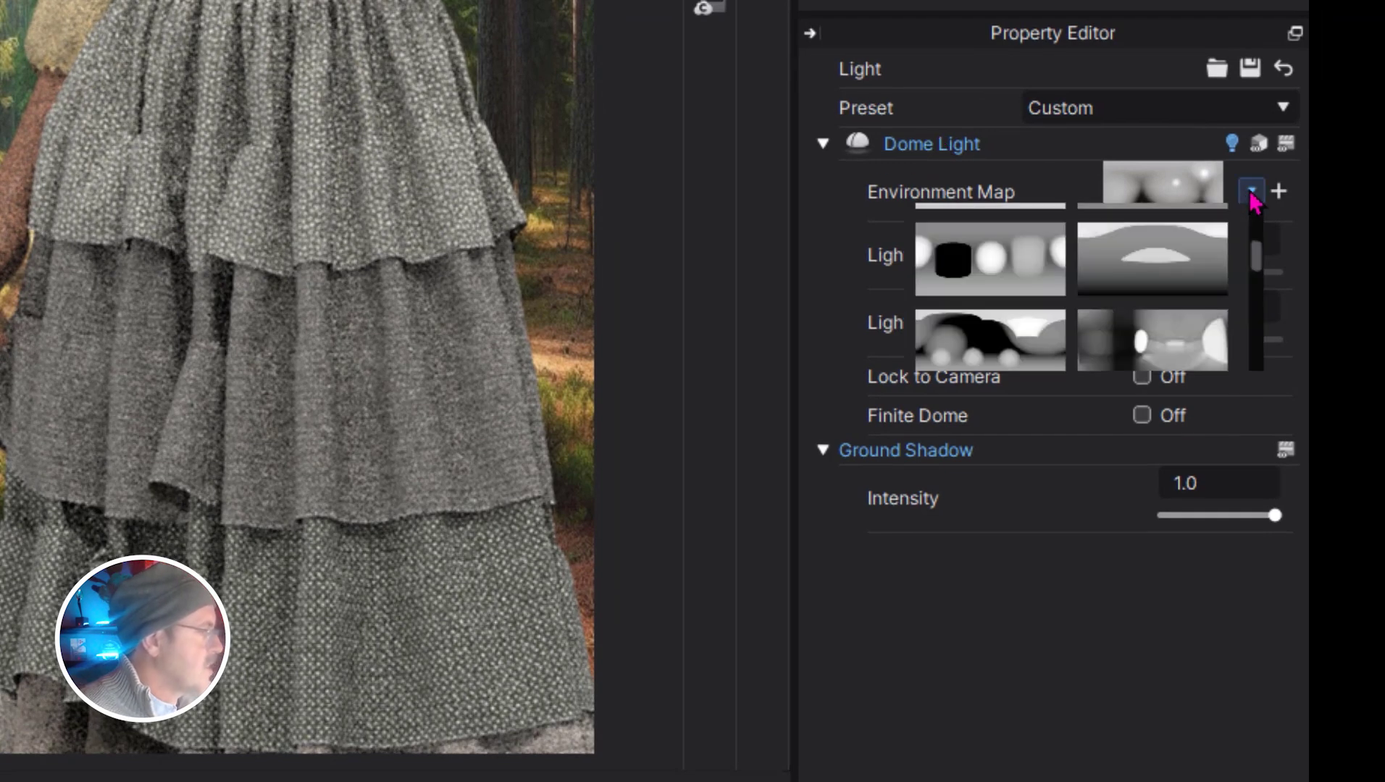
{"action": "scroll", "coordinate": [1155, 294], "scroll_direction": "down", "scroll_amount": 2}
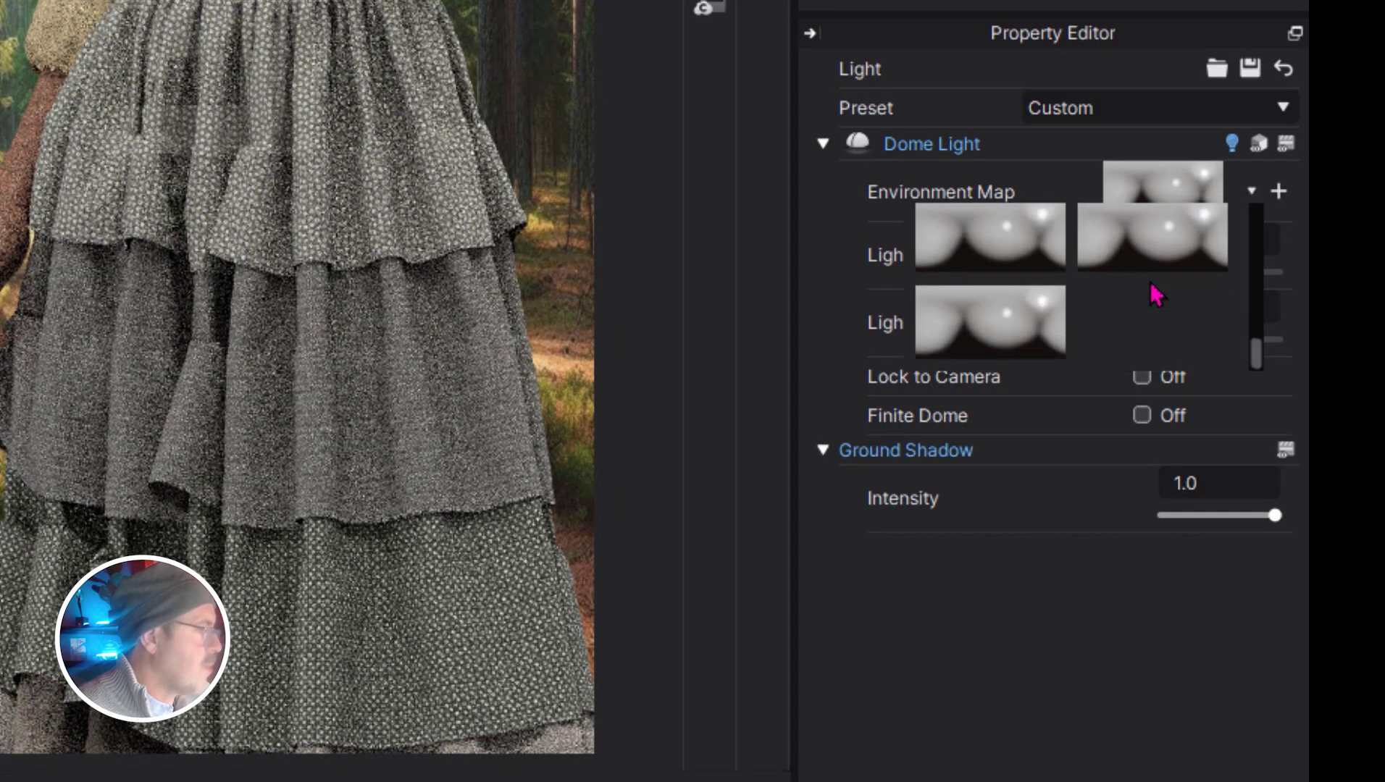
{"action": "scroll", "coordinate": [1152, 285], "scroll_direction": "up", "scroll_amount": 3}
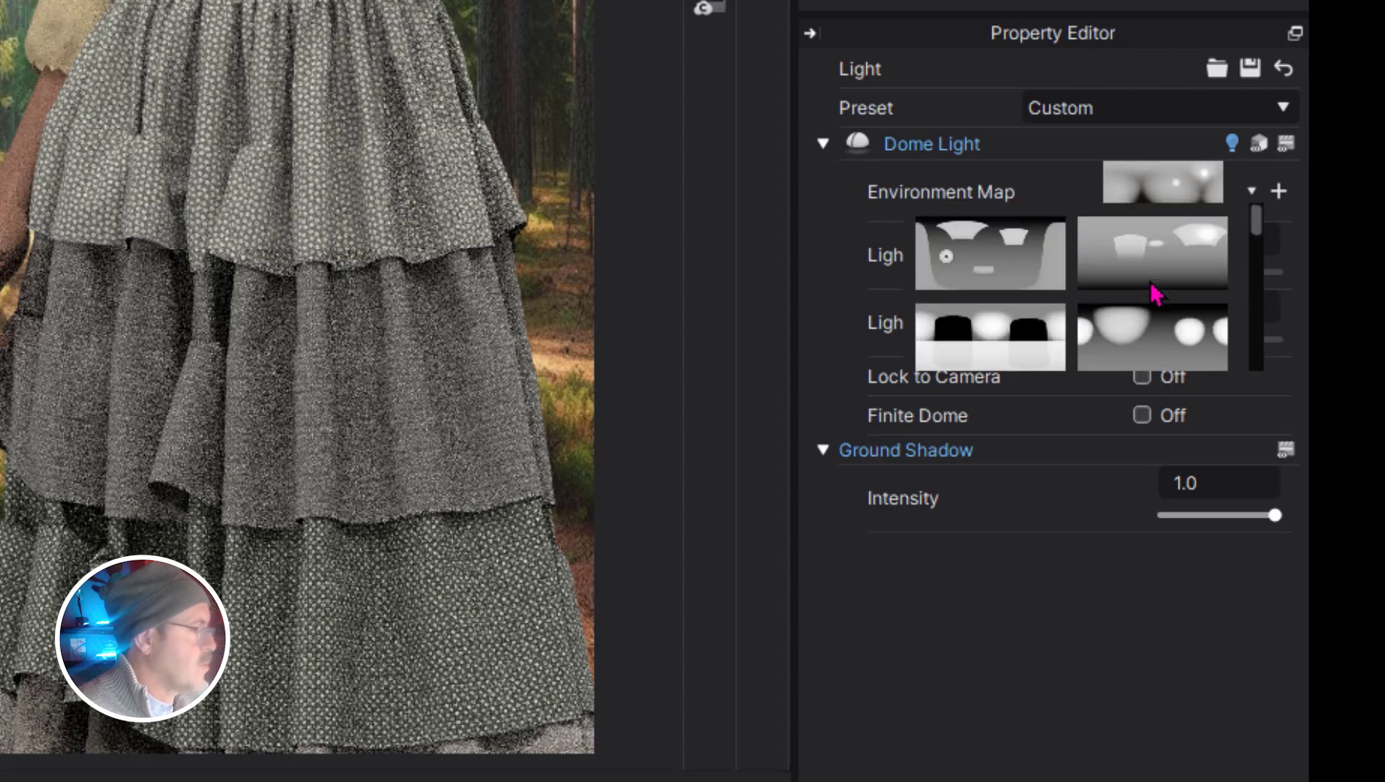
{"action": "left_click", "coordinate": [1155, 293]}
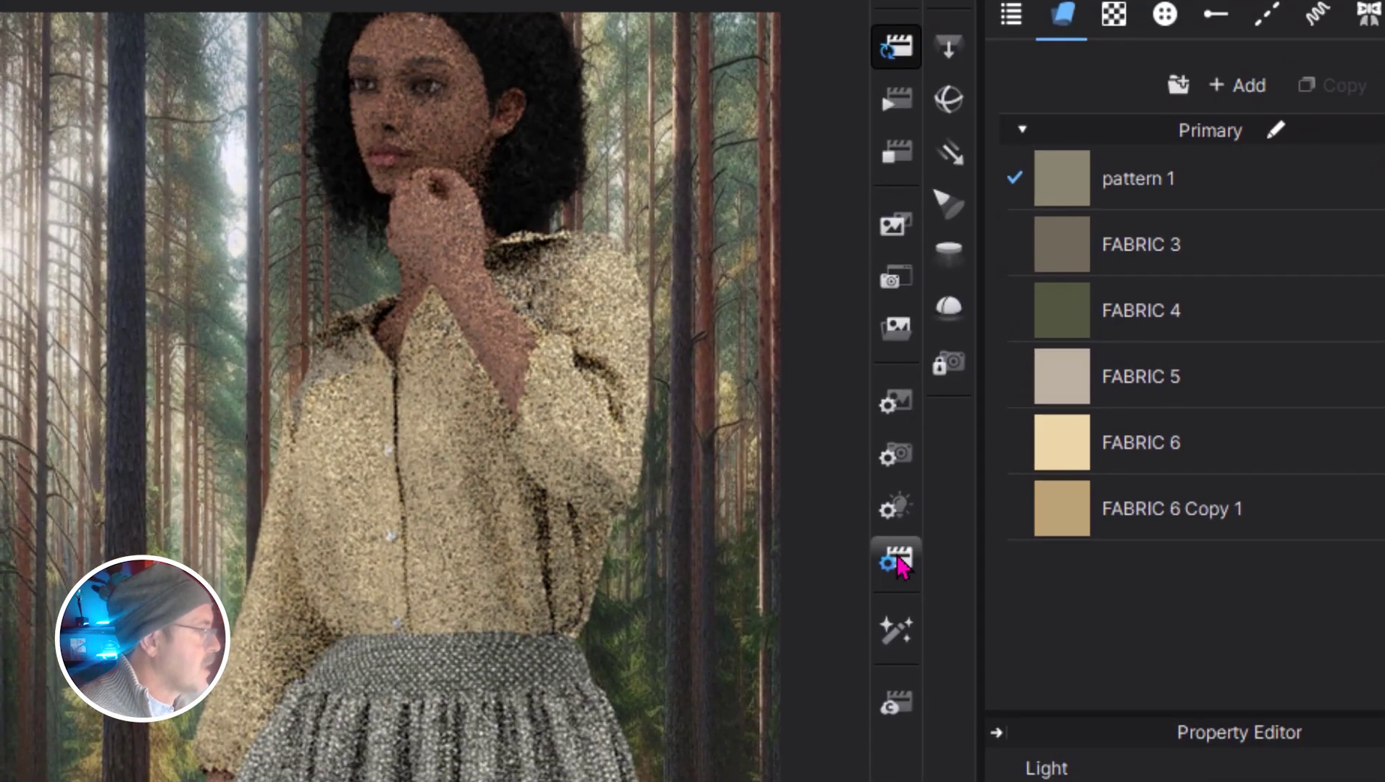
Open the render properties and check the CPU and GPU (CUDA) engine options, keeping CPU.
{"action": "left_click", "coordinate": [769, 83]}
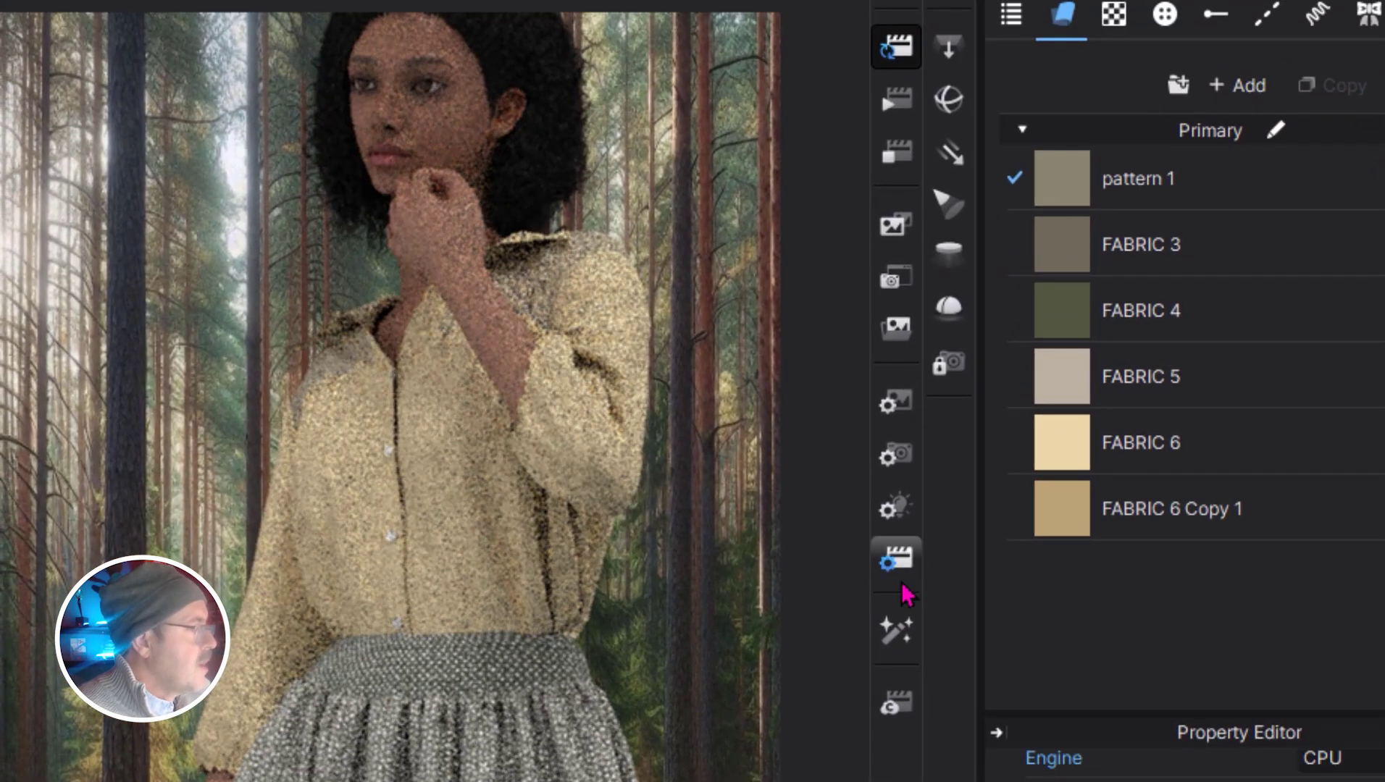
{"action": "scroll", "coordinate": [1078, 182], "scroll_direction": "up", "scroll_amount": 1}
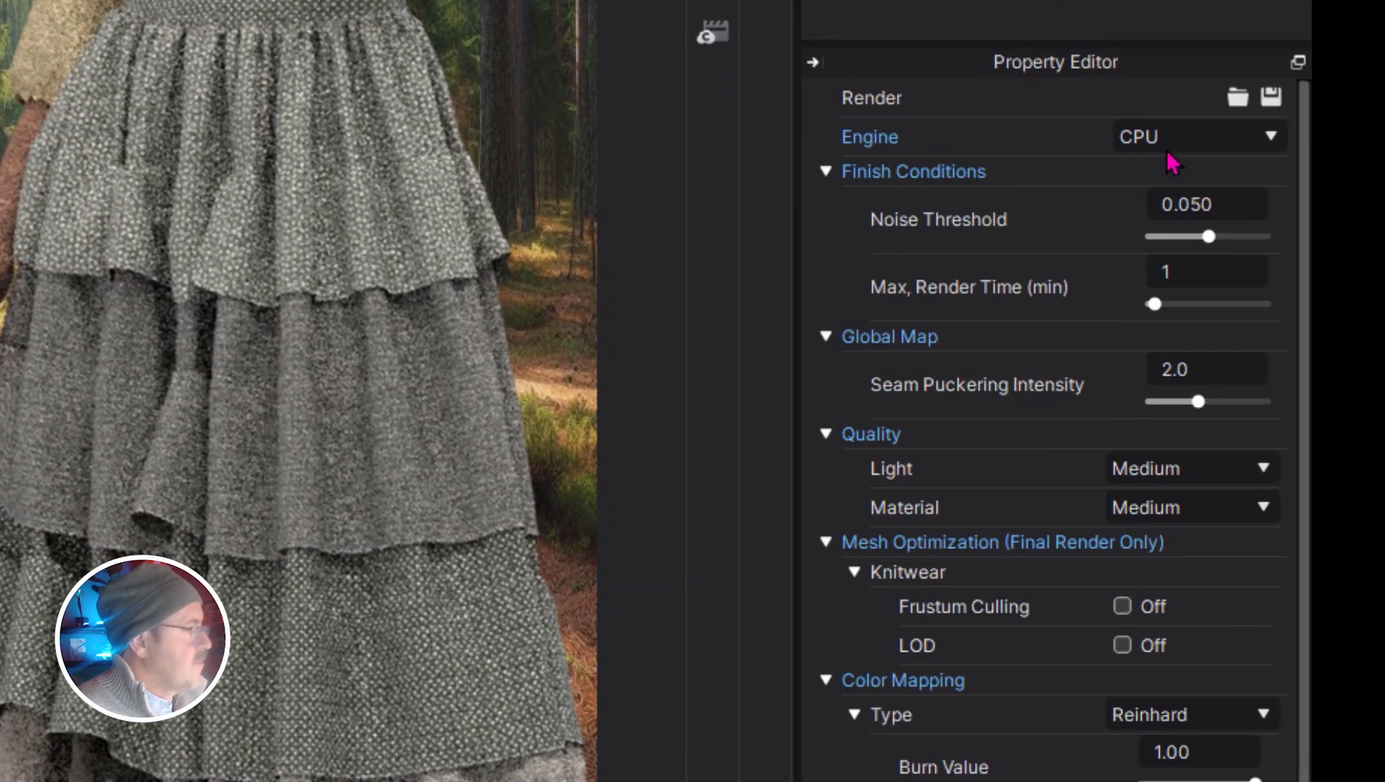
{"action": "left_click", "coordinate": [1239, 139]}
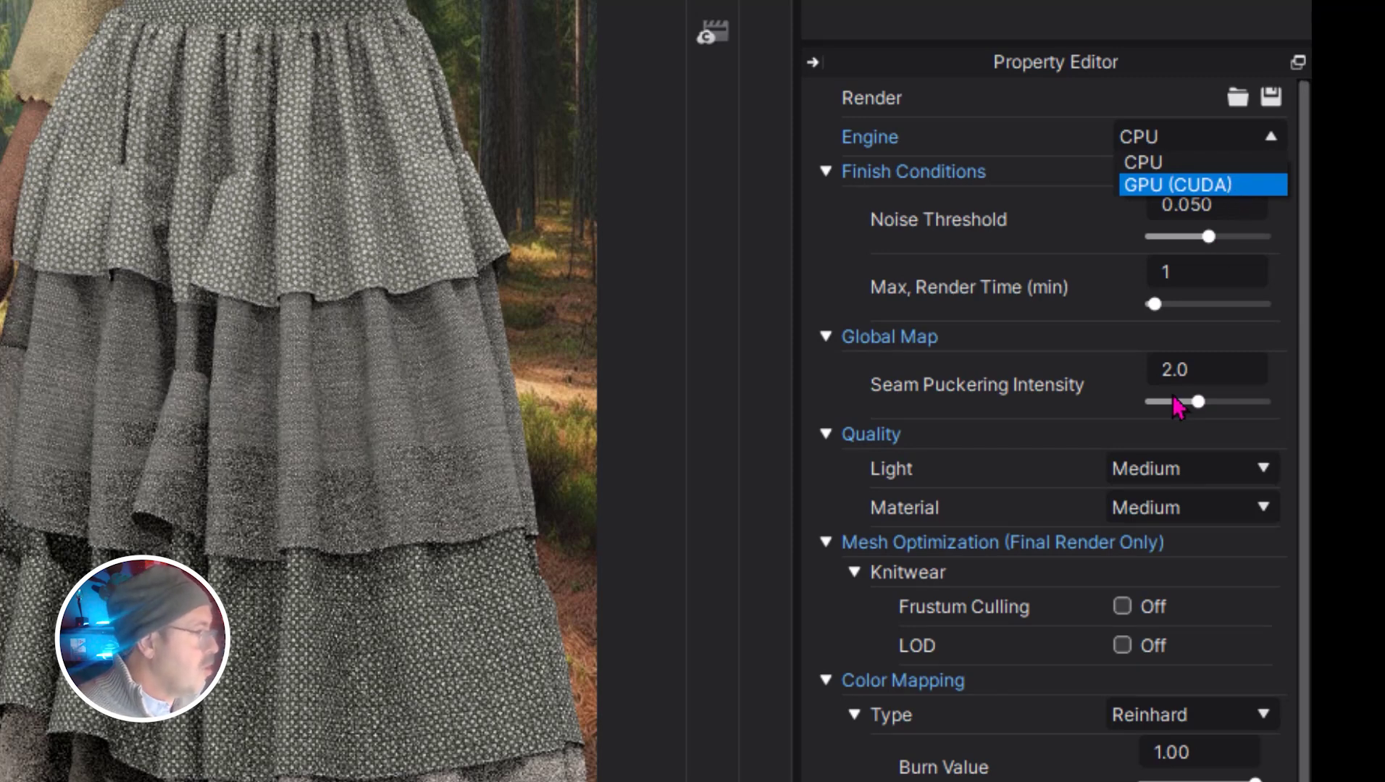
{"action": "left_click", "coordinate": [1118, 402]}
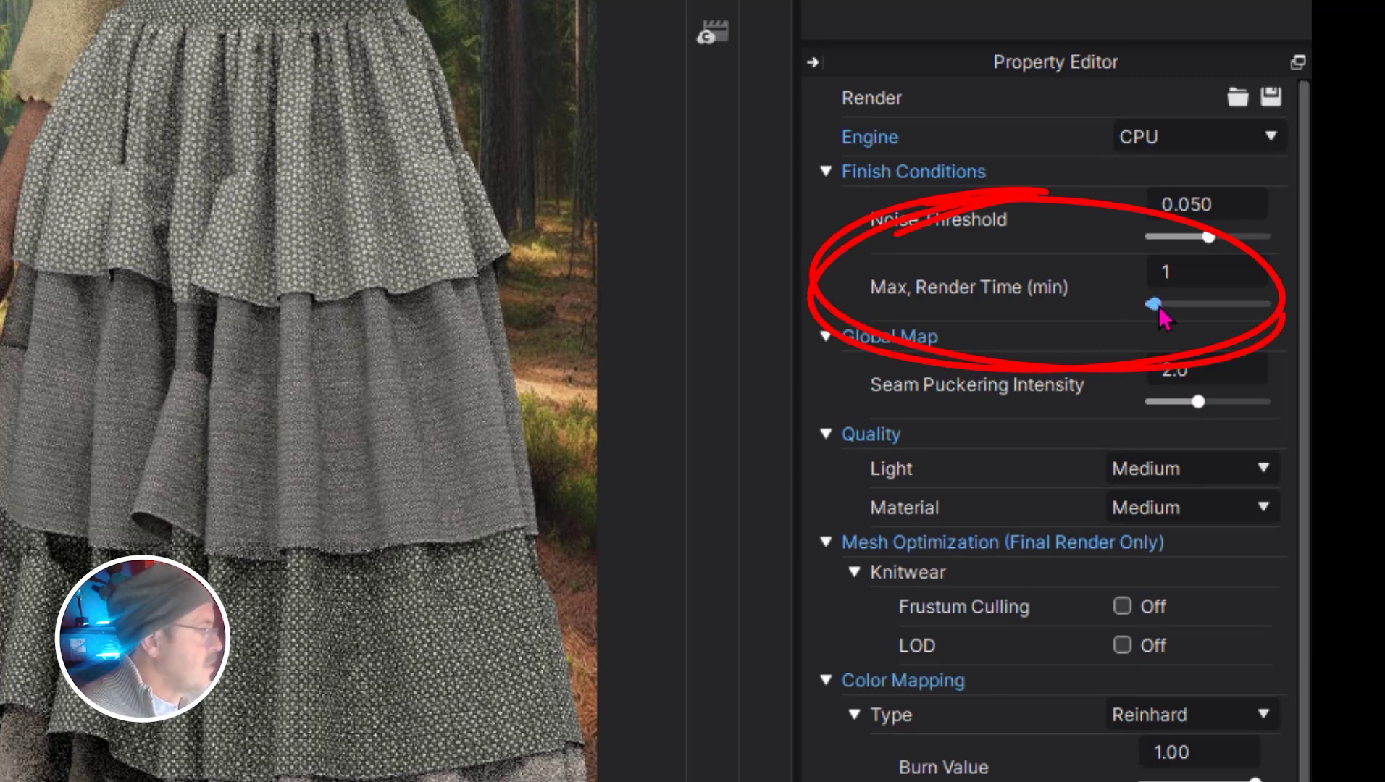
Try a maximum render time of 24 minutes, and return it to 1 minute.
{"action": "mouse_move", "coordinate": [1156, 305]}
{"action": "left_mouse_down"}
{"action": "mouse_move", "coordinate": [1179, 321]}
{"action": "mouse_move", "coordinate": [1178, 308]}
{"action": "left_mouse_up"}
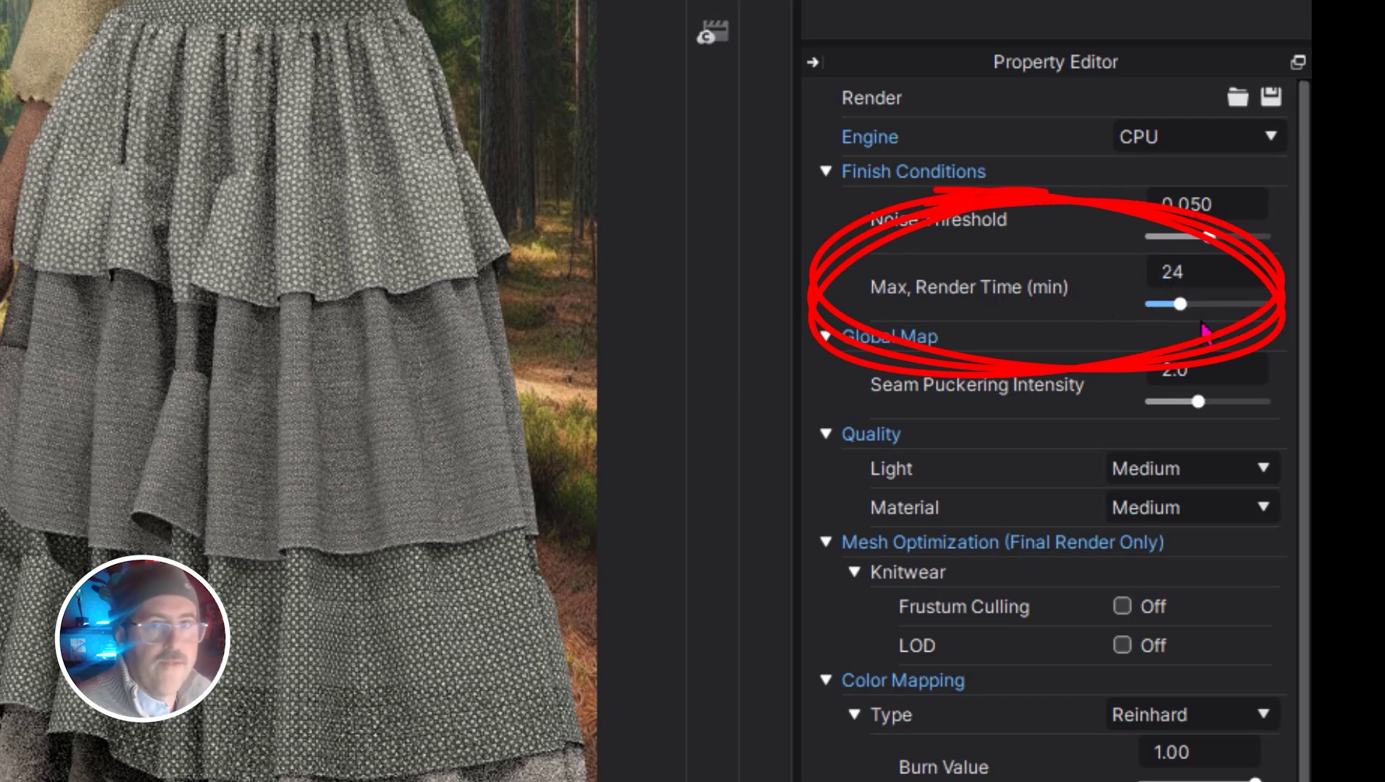
{"action": "left_click_drag", "start_coordinate": [1181, 308], "coordinate": [1094, 349]}
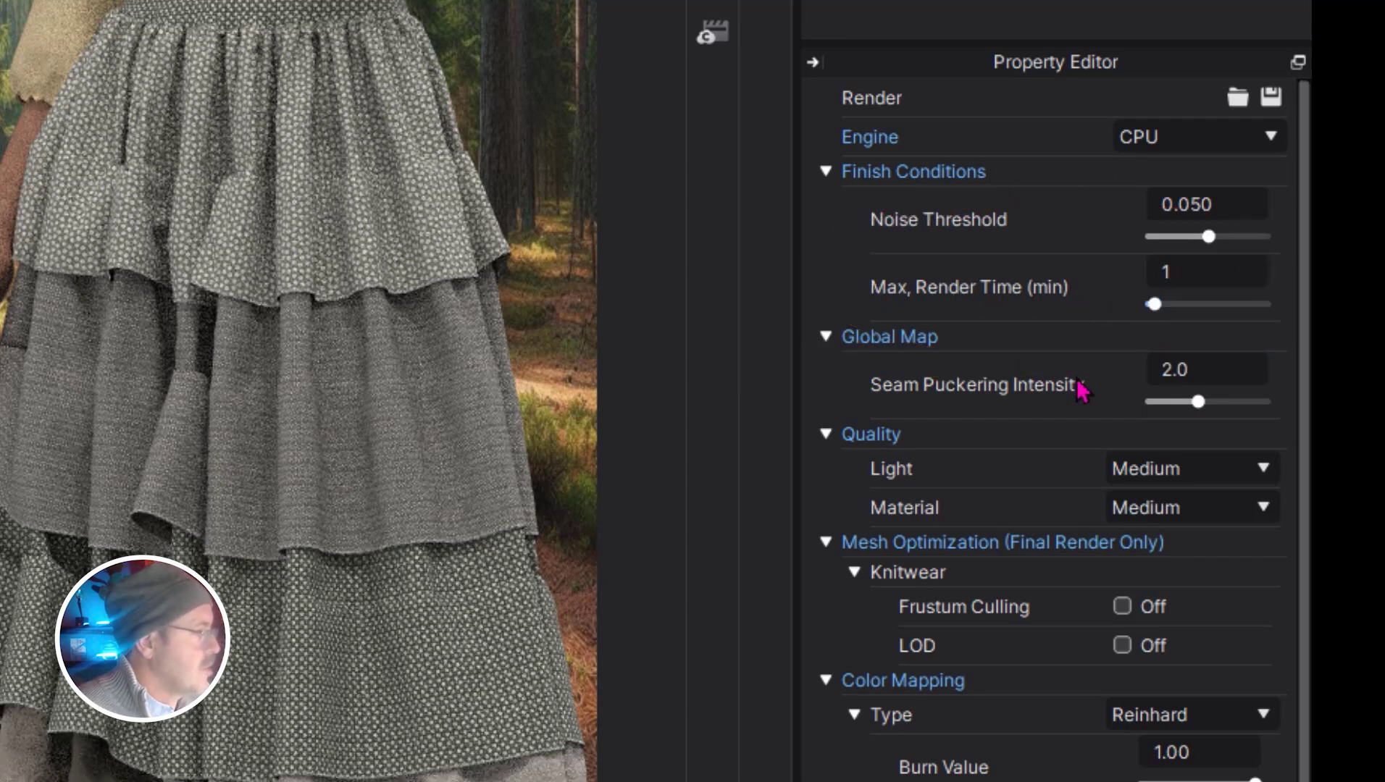
{"action": "scroll", "coordinate": [1089, 374], "scroll_direction": "down", "scroll_amount": 1}
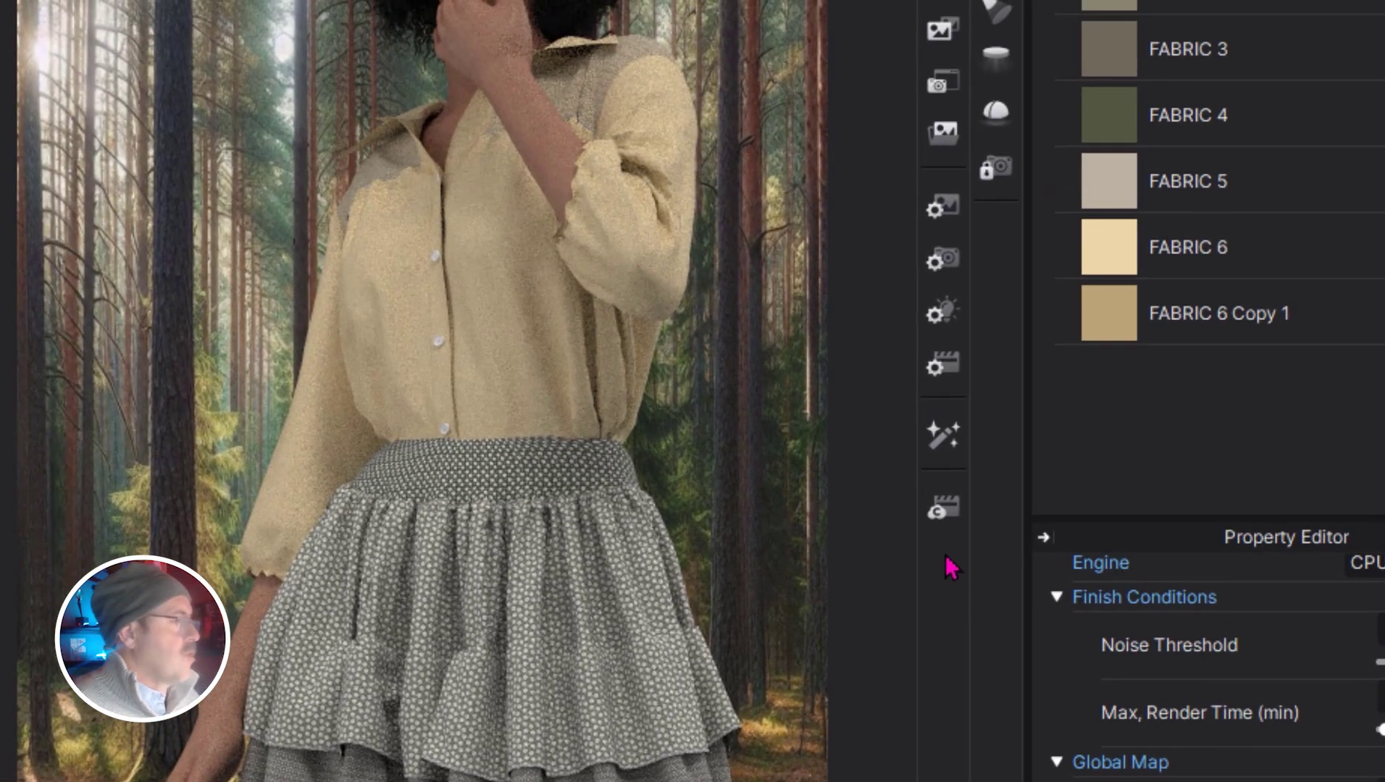
{"action": "left_click", "coordinate": [944, 436]}
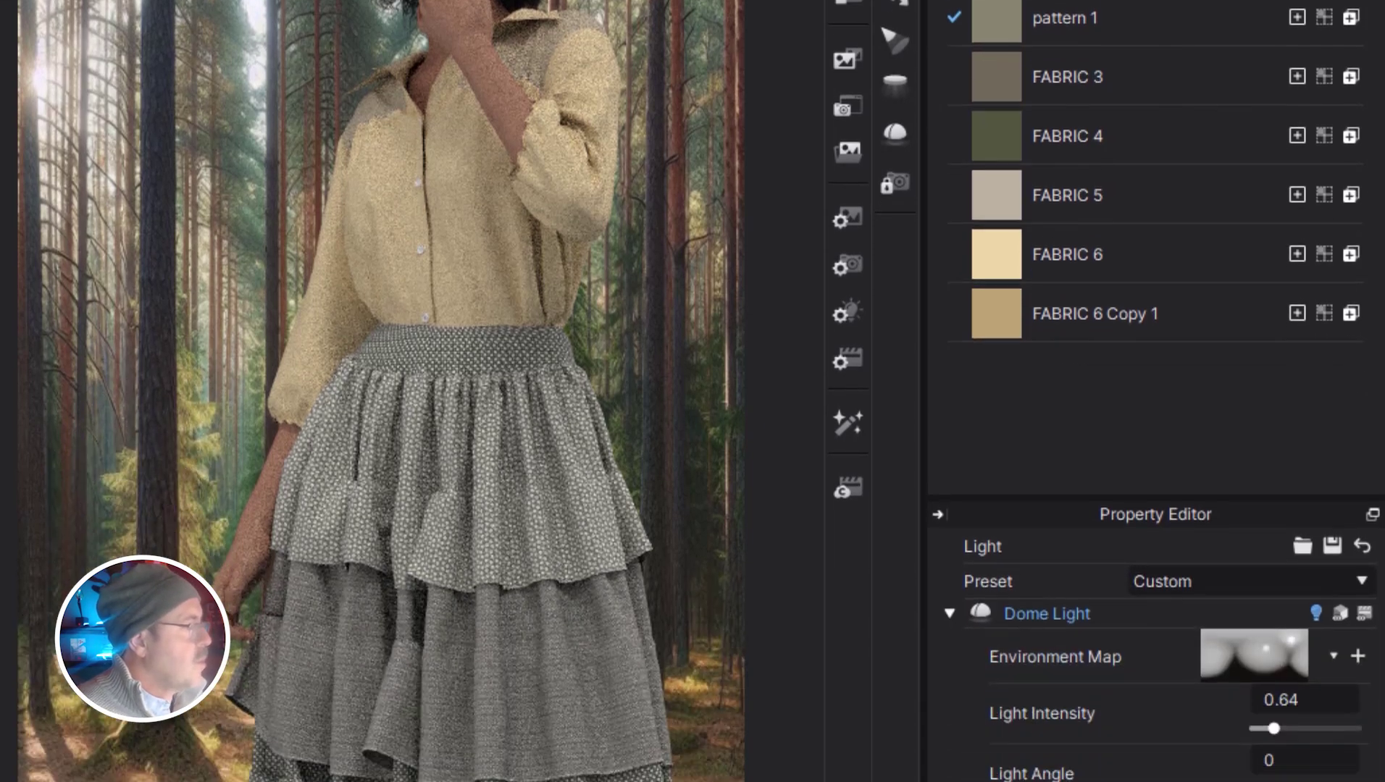
Add a rectangle light to the scene and switch the Dome Light off in the light properties.
{"action": "left_click", "coordinate": [897, 112]}
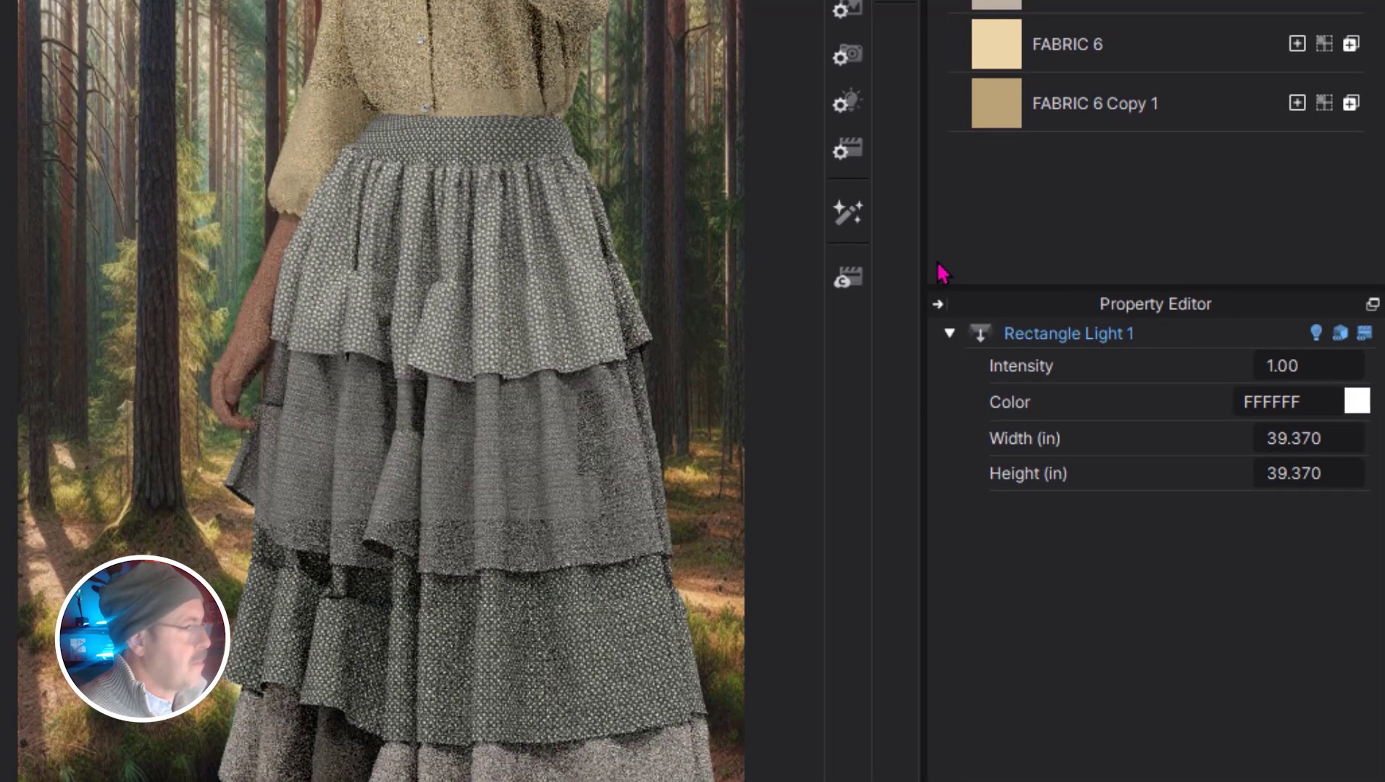
{"action": "left_click", "coordinate": [850, 105]}
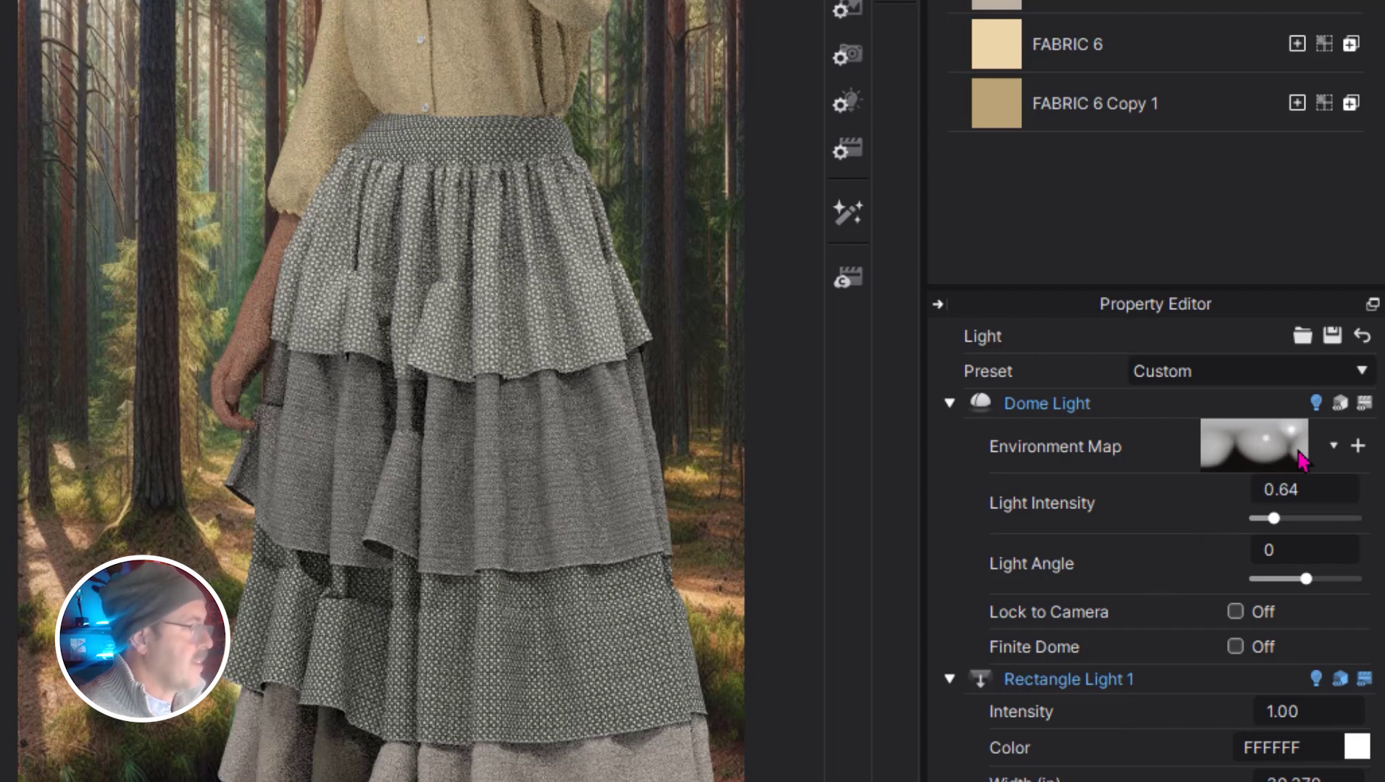
{"action": "left_click", "coordinate": [1315, 402]}
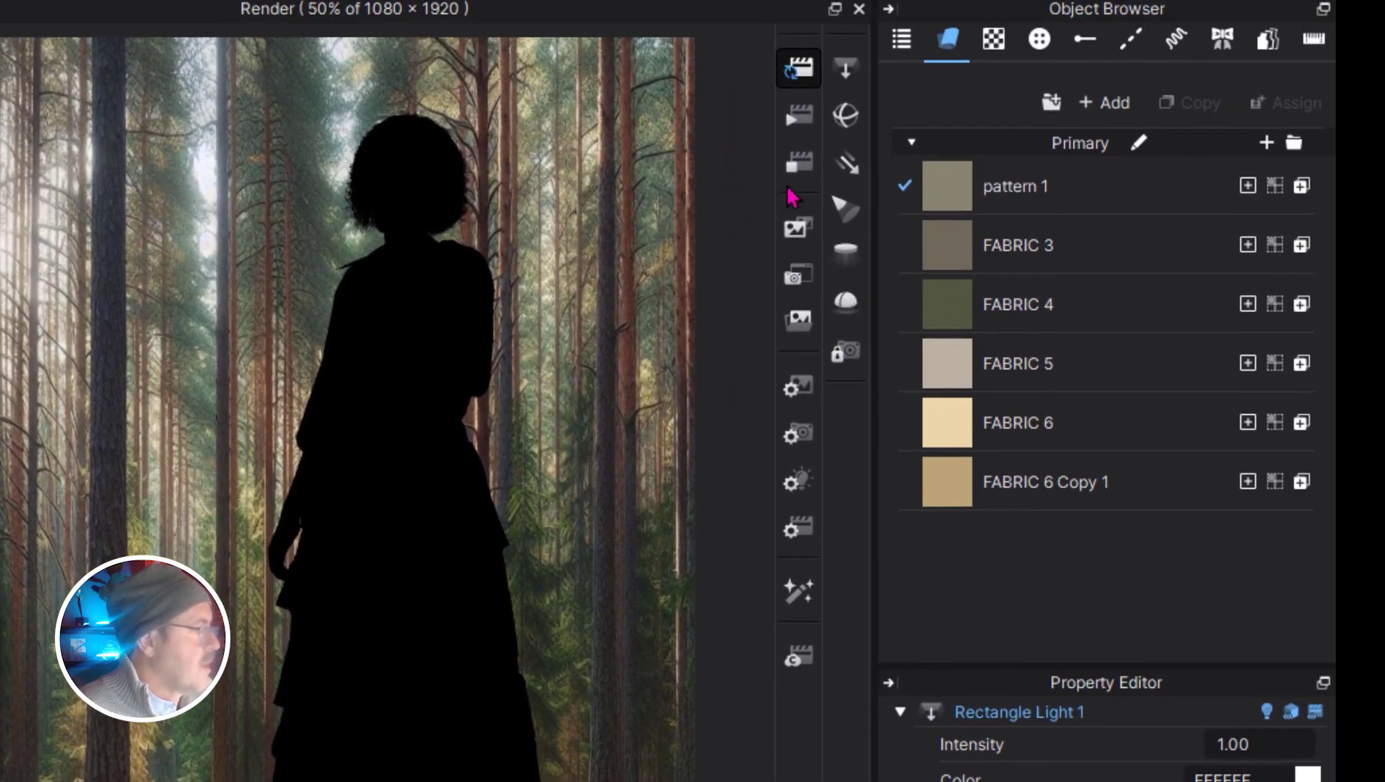
Stop the interactive render, and raise and rotate the rectangle light so it stands beside the avatar, facing her.
{"action": "left_click", "coordinate": [798, 168]}
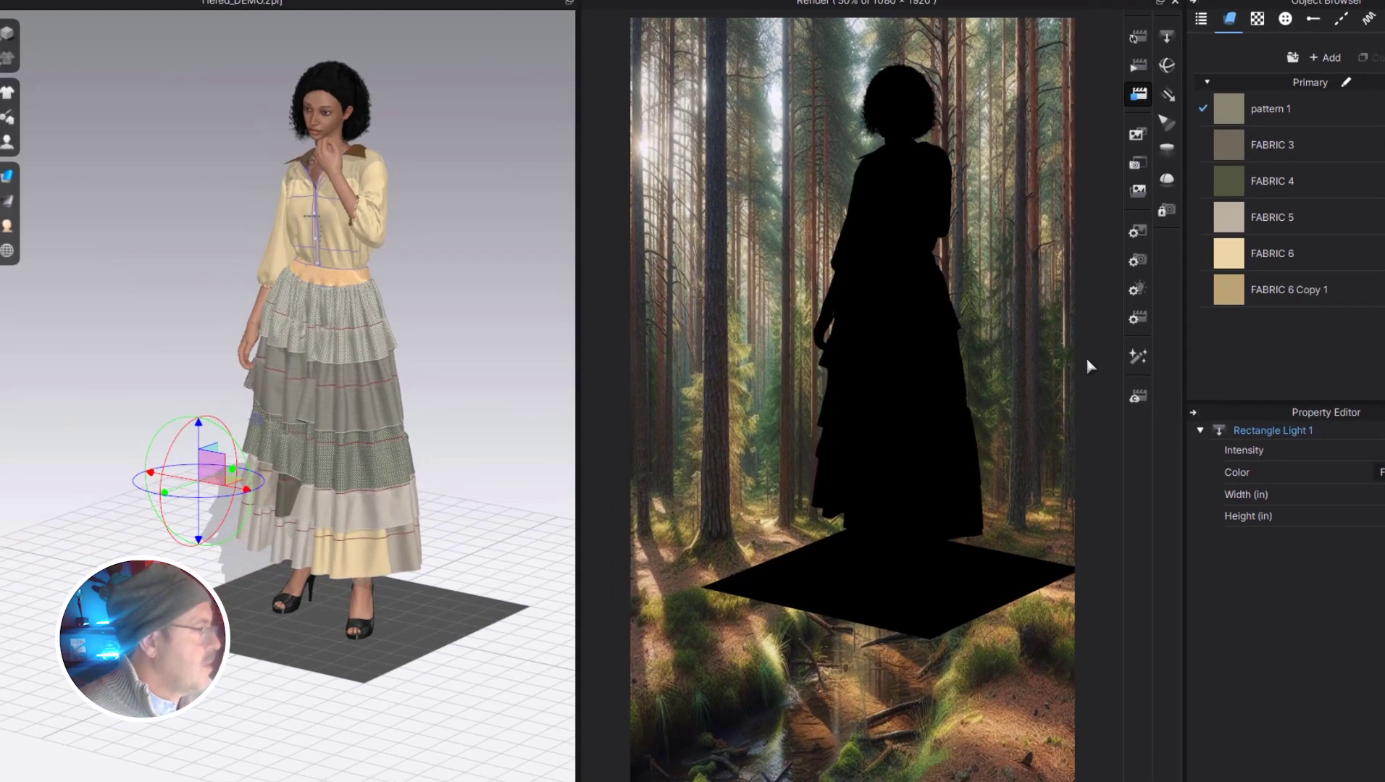
{"action": "left_click", "coordinate": [291, 629]}
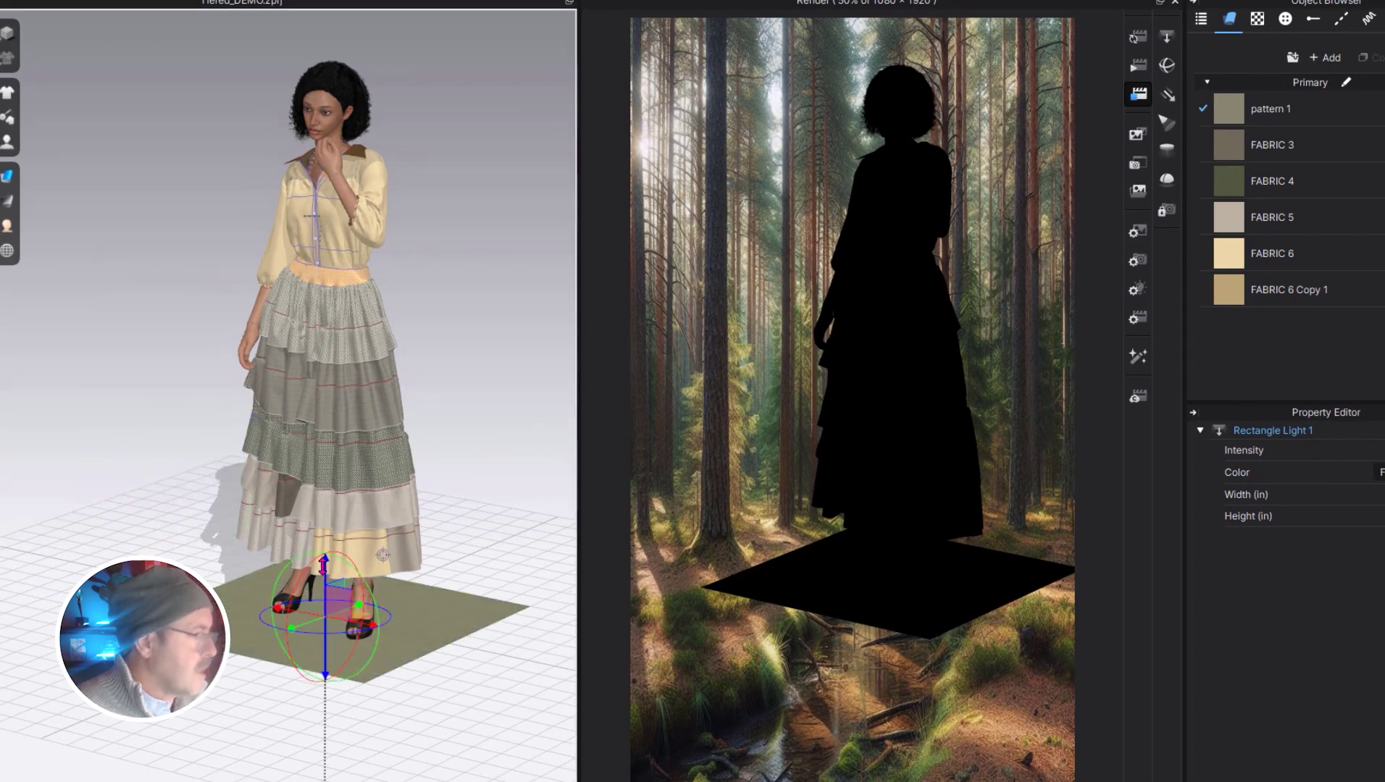
{"action": "left_click_drag", "start_coordinate": [324, 565], "coordinate": [71, 481]}
{"action": "right_click_drag", "start_coordinate": [81, 490], "coordinate": [254, 495]}
{"action": "left_click_drag", "start_coordinate": [74, 331], "coordinate": [80, 104]}
{"action": "left_click_drag", "start_coordinate": [126, 144], "coordinate": [181, 143]}
{"action": "right_click_drag", "start_coordinate": [216, 211], "coordinate": [290, 387]}
{"action": "left_click_drag", "start_coordinate": [177, 324], "coordinate": [268, 191]}
{"action": "right_click_drag", "start_coordinate": [376, 442], "coordinate": [457, 469]}
{"action": "middle_click_drag", "start_coordinate": [457, 469], "coordinate": [134, 294]}
{"action": "scroll", "coordinate": [210, 378], "scroll_direction": "down", "scroll_amount": 5}
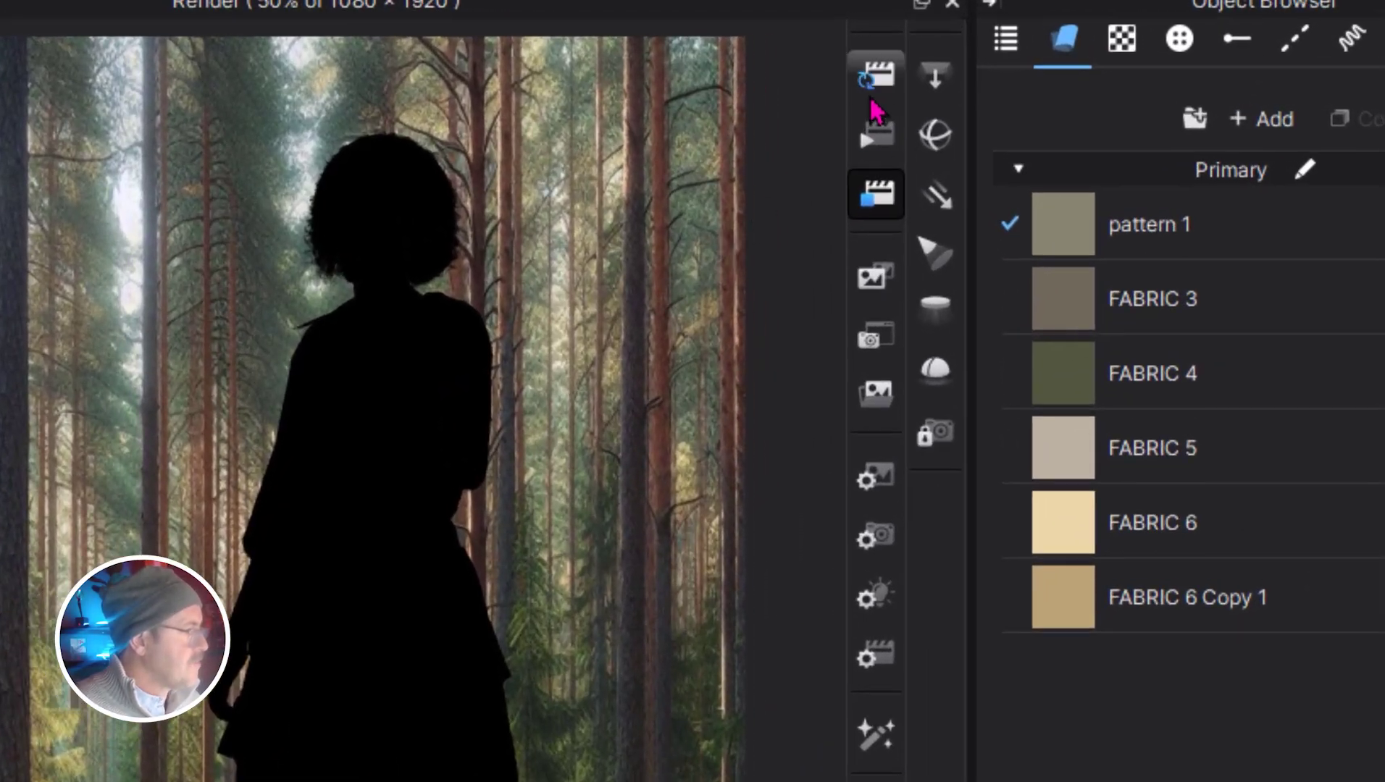
Restart the interactive render, try a rectangle light intensity of 6, and settle on 4 before stopping the render.
{"action": "left_click", "coordinate": [876, 194]}
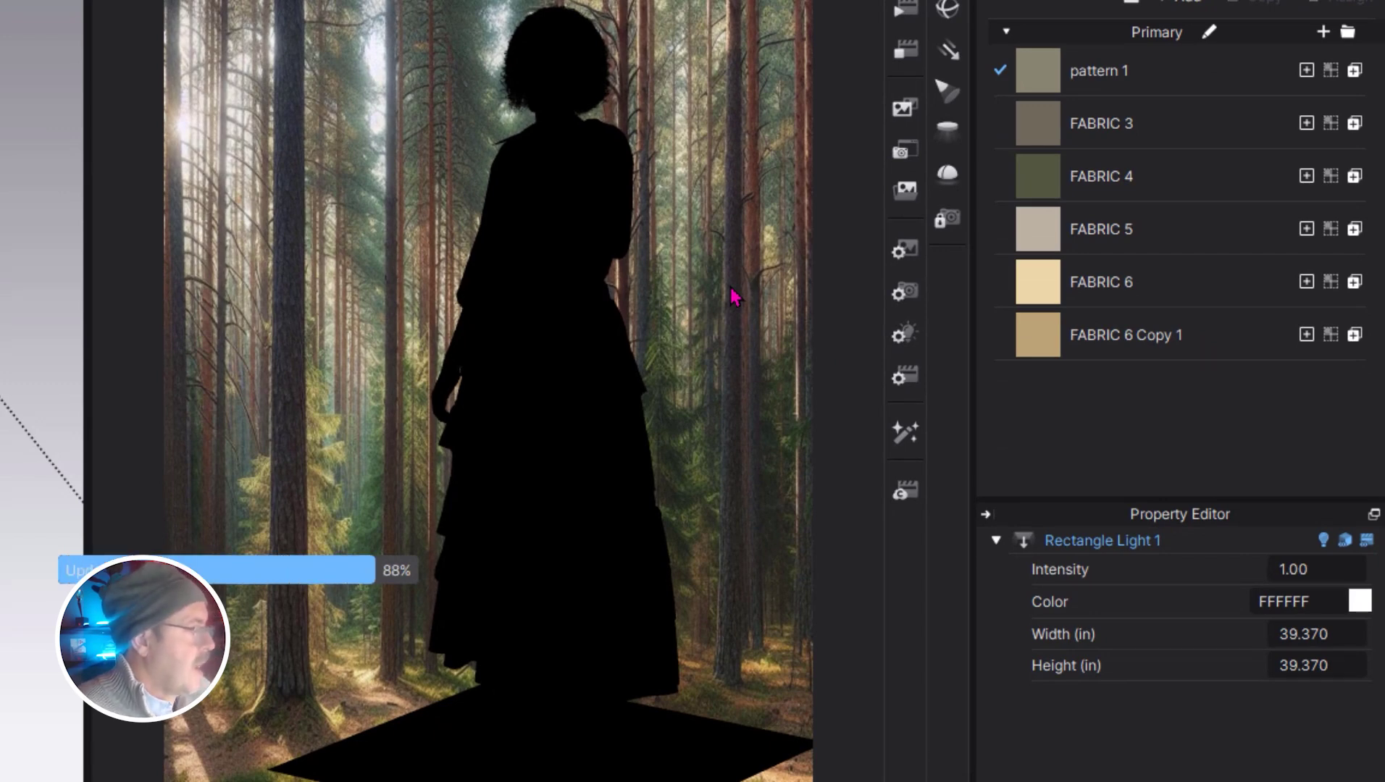
{"action": "left_click", "coordinate": [1305, 569]}
{"action": "type", "text": "6"}
{"action": "key", "text": "Return"}
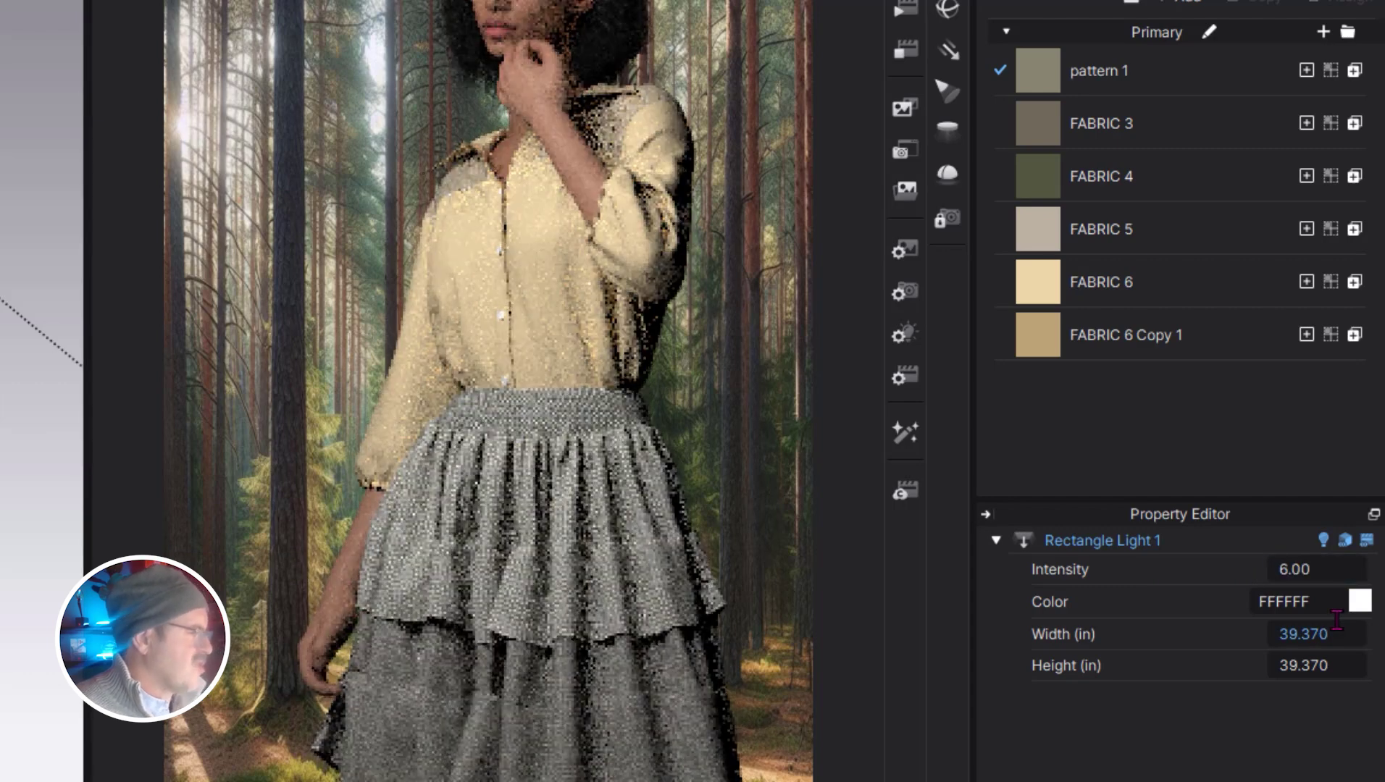
{"action": "left_click", "coordinate": [1331, 573]}
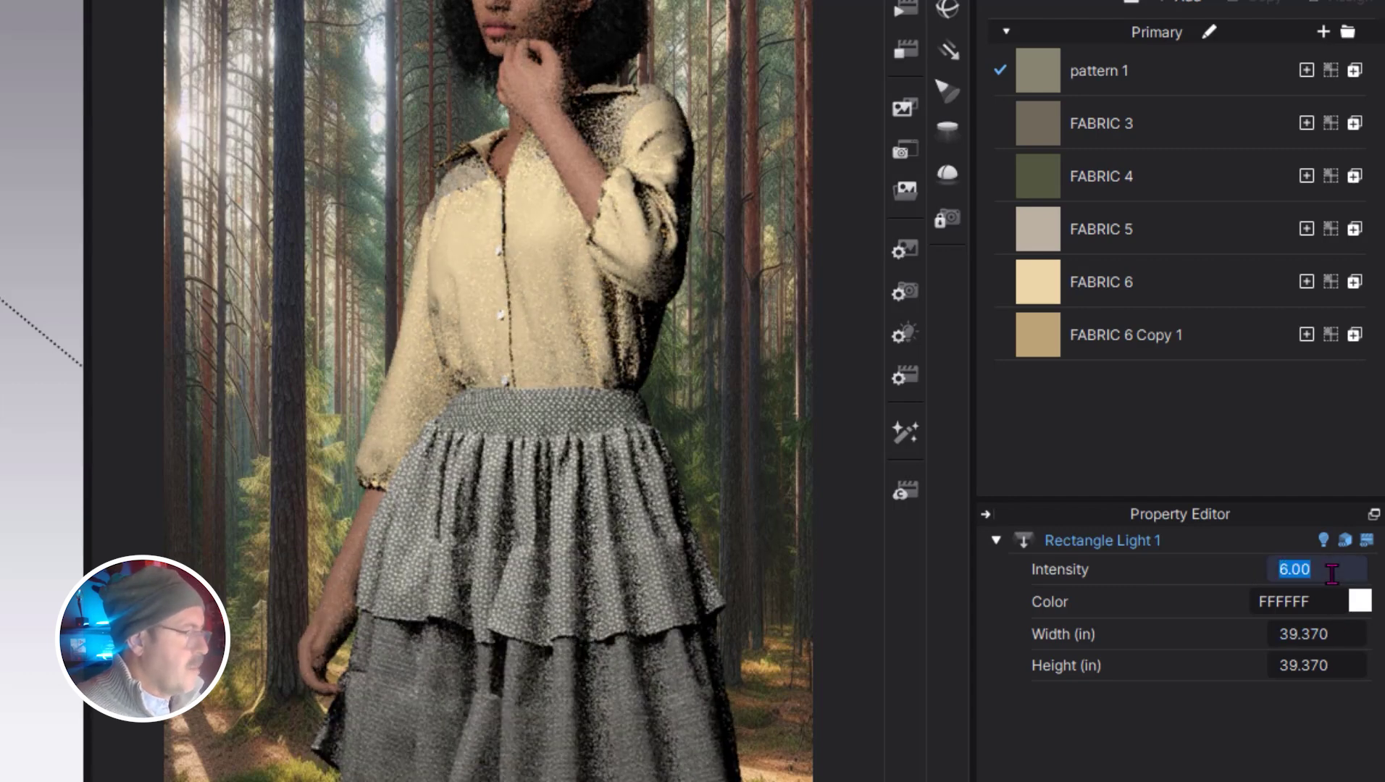
{"action": "type", "text": "4"}
{"action": "key", "text": "Return"}
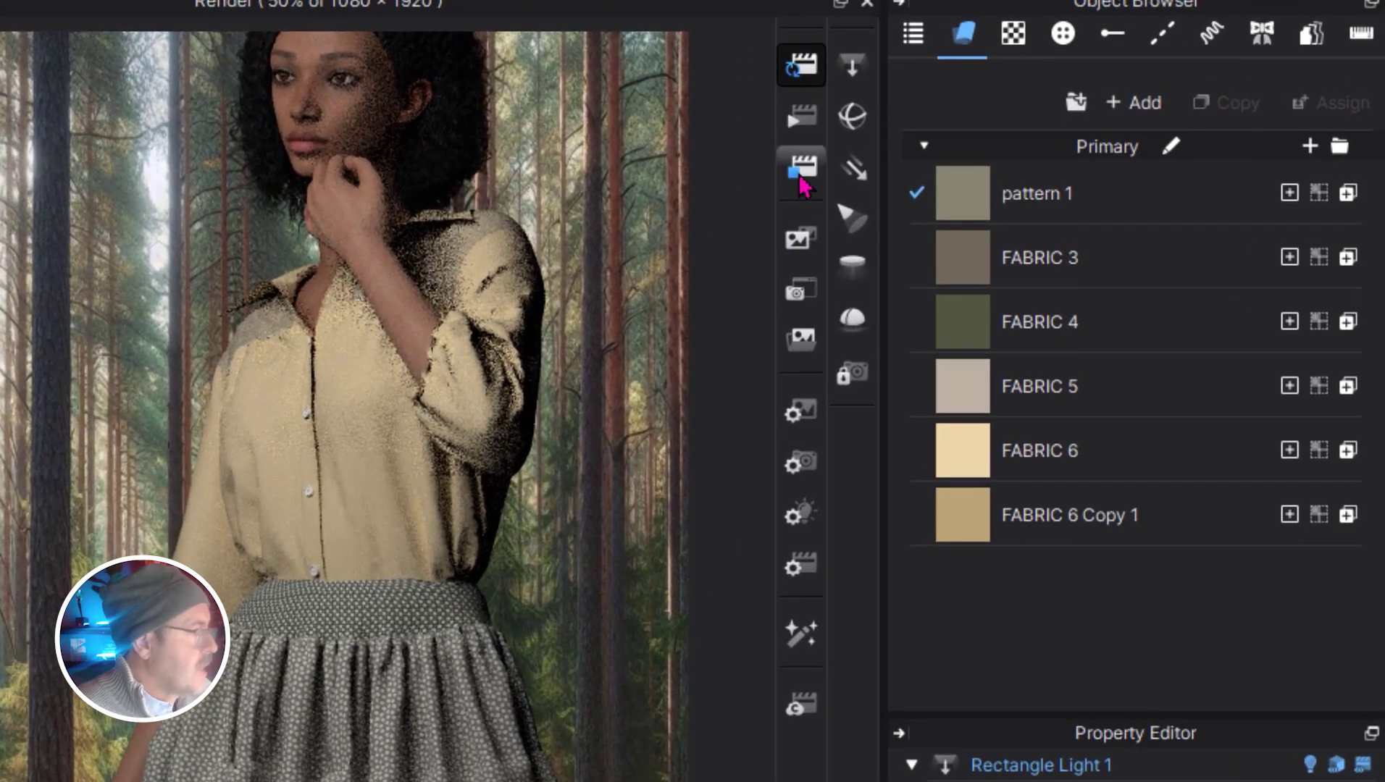
{"action": "left_click", "coordinate": [801, 181]}
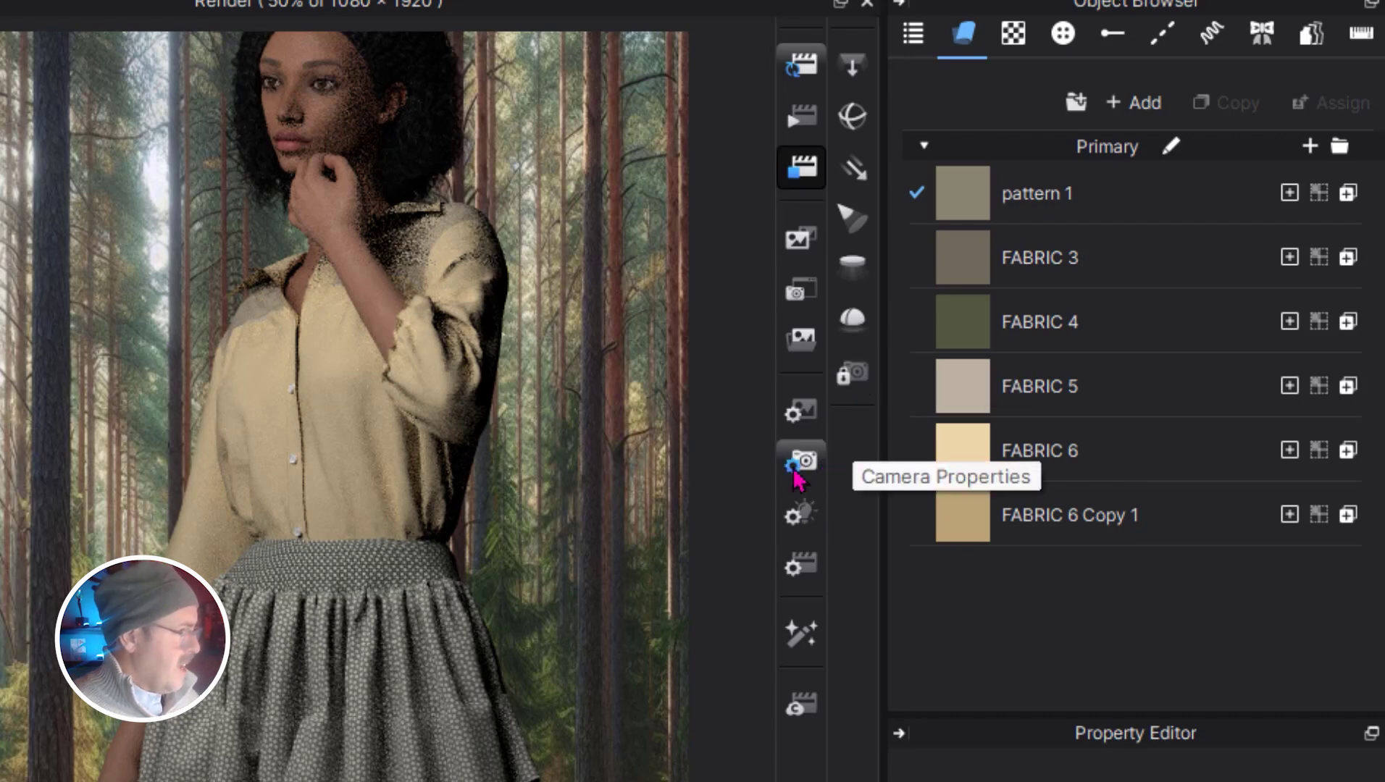
Lock the render camera, and place a spot light behind the avatar opposite the rectangle light, aimed at her.
{"action": "left_click", "coordinate": [855, 384]}
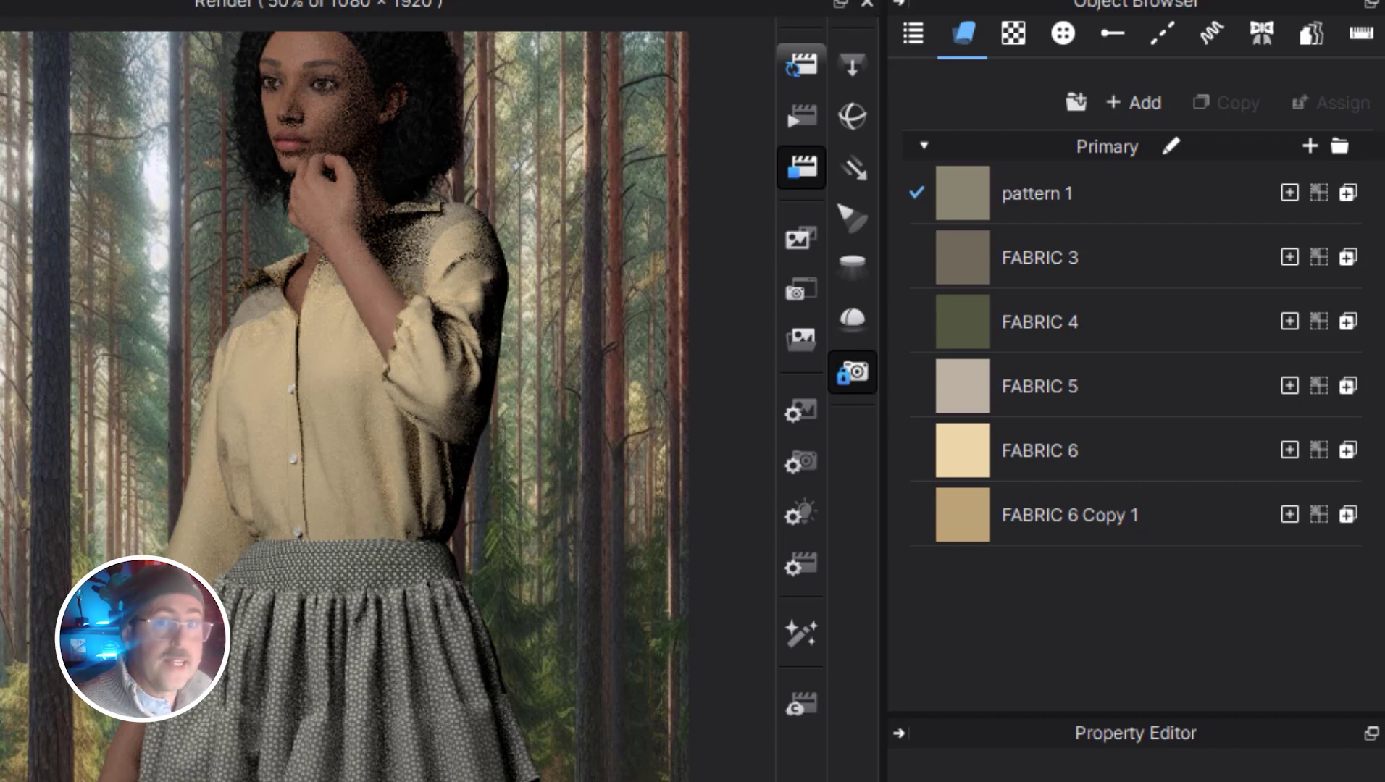
{"action": "left_click", "coordinate": [852, 221]}
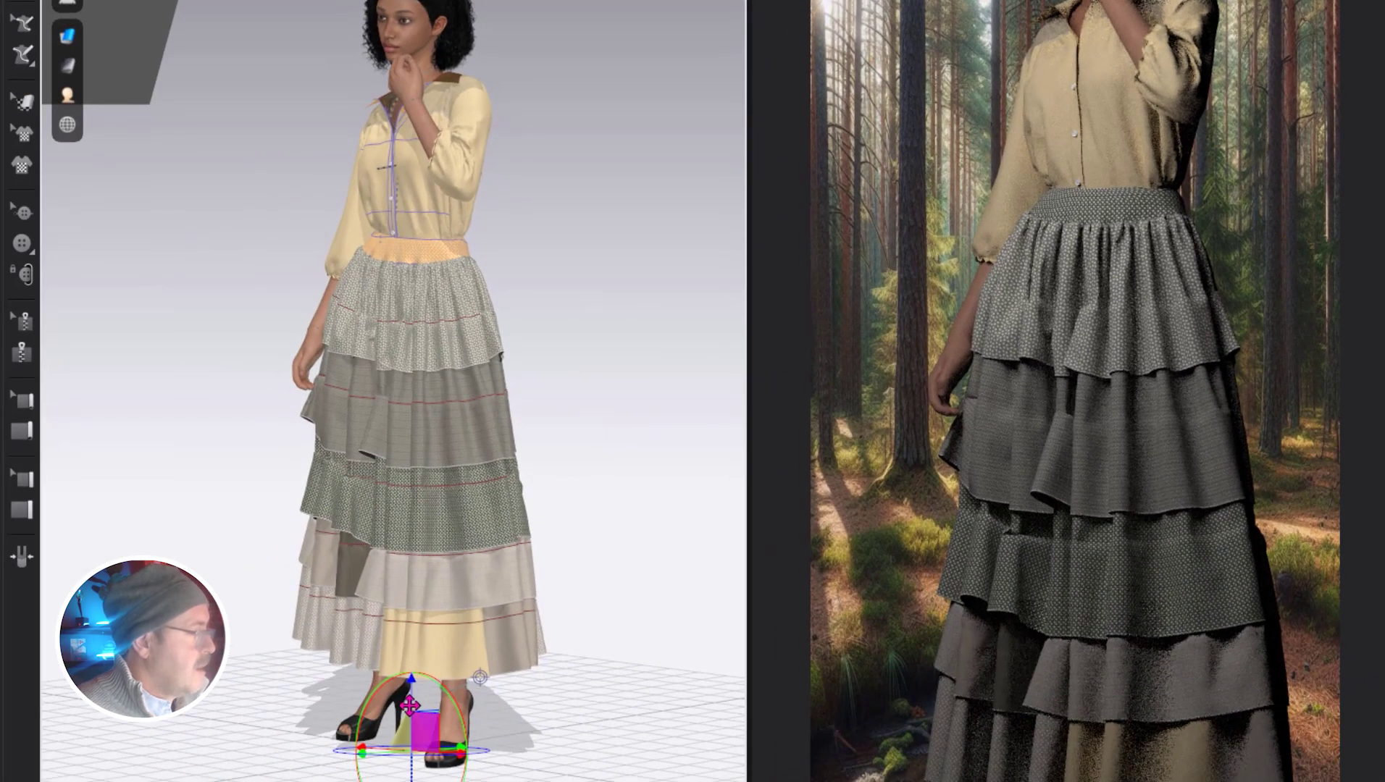
{"action": "right_click_drag", "start_coordinate": [452, 729], "coordinate": [408, 707]}
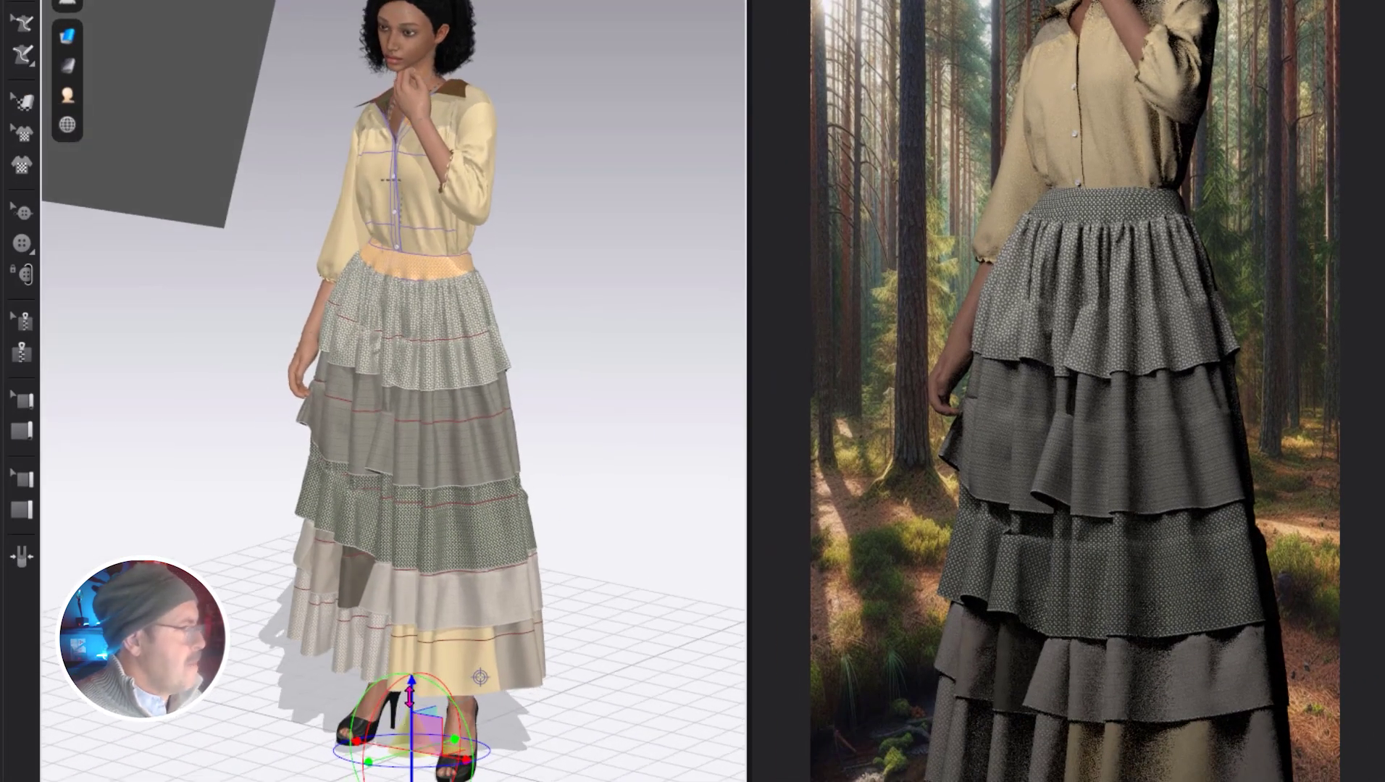
{"action": "left_click_drag", "start_coordinate": [410, 688], "coordinate": [699, 464]}
{"action": "right_click_drag", "start_coordinate": [612, 659], "coordinate": [377, 365]}
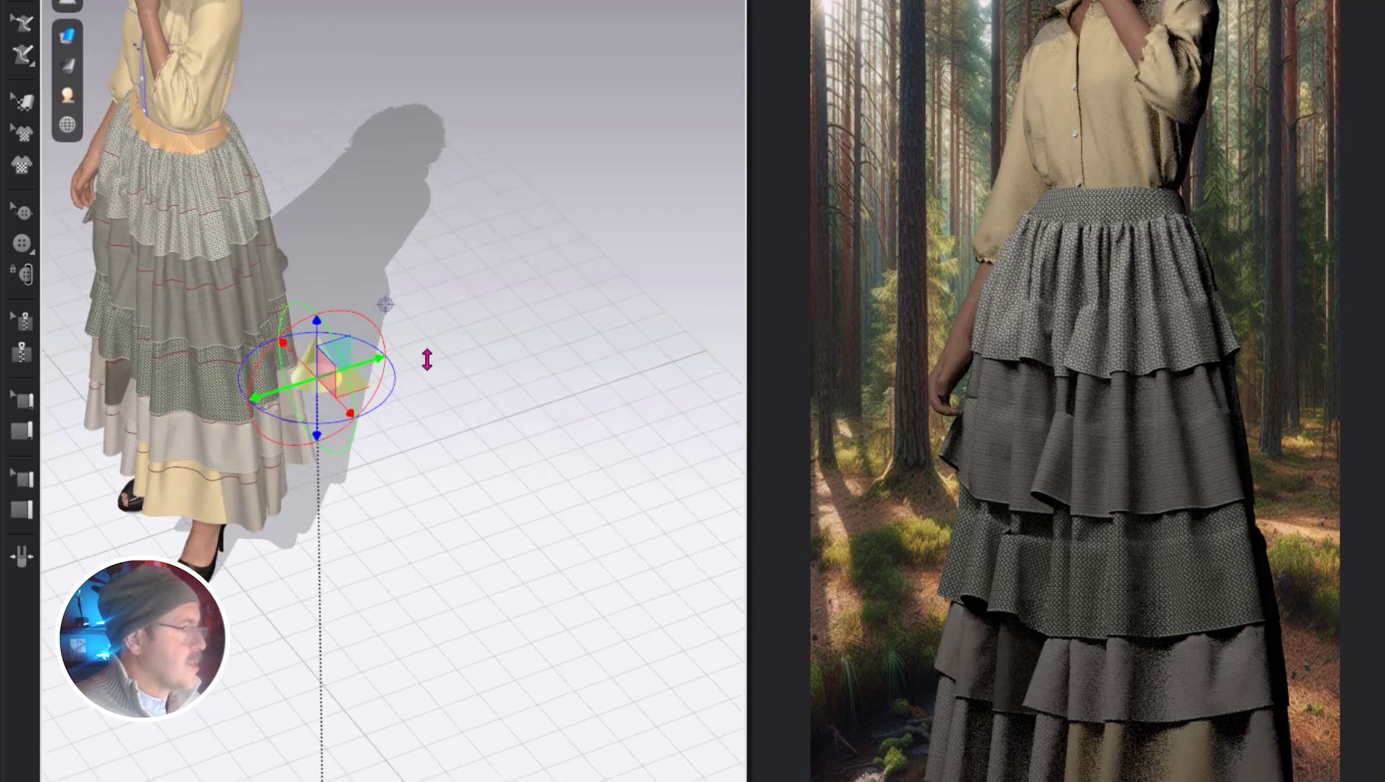
{"action": "left_click_drag", "start_coordinate": [426, 359], "coordinate": [543, 332]}
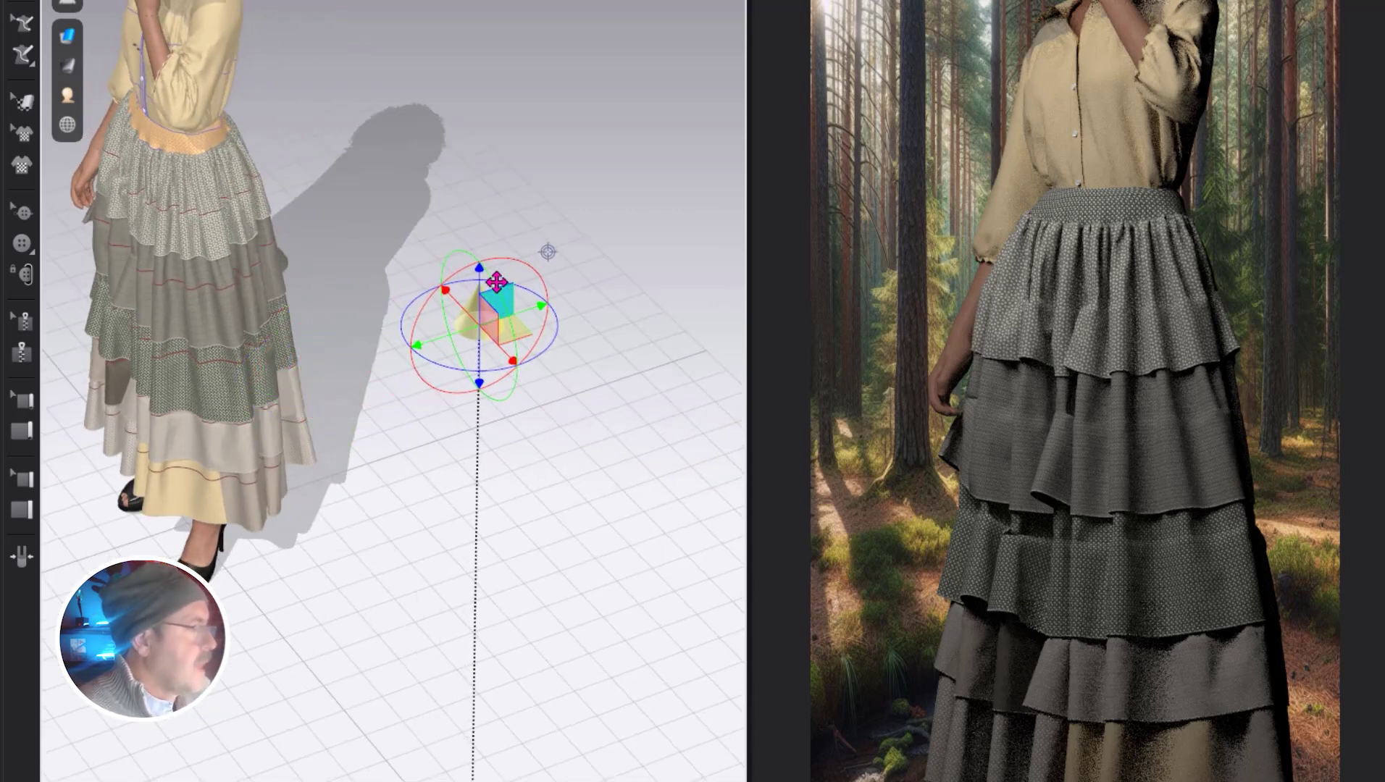
{"action": "left_click_drag", "start_coordinate": [490, 291], "coordinate": [474, 423]}
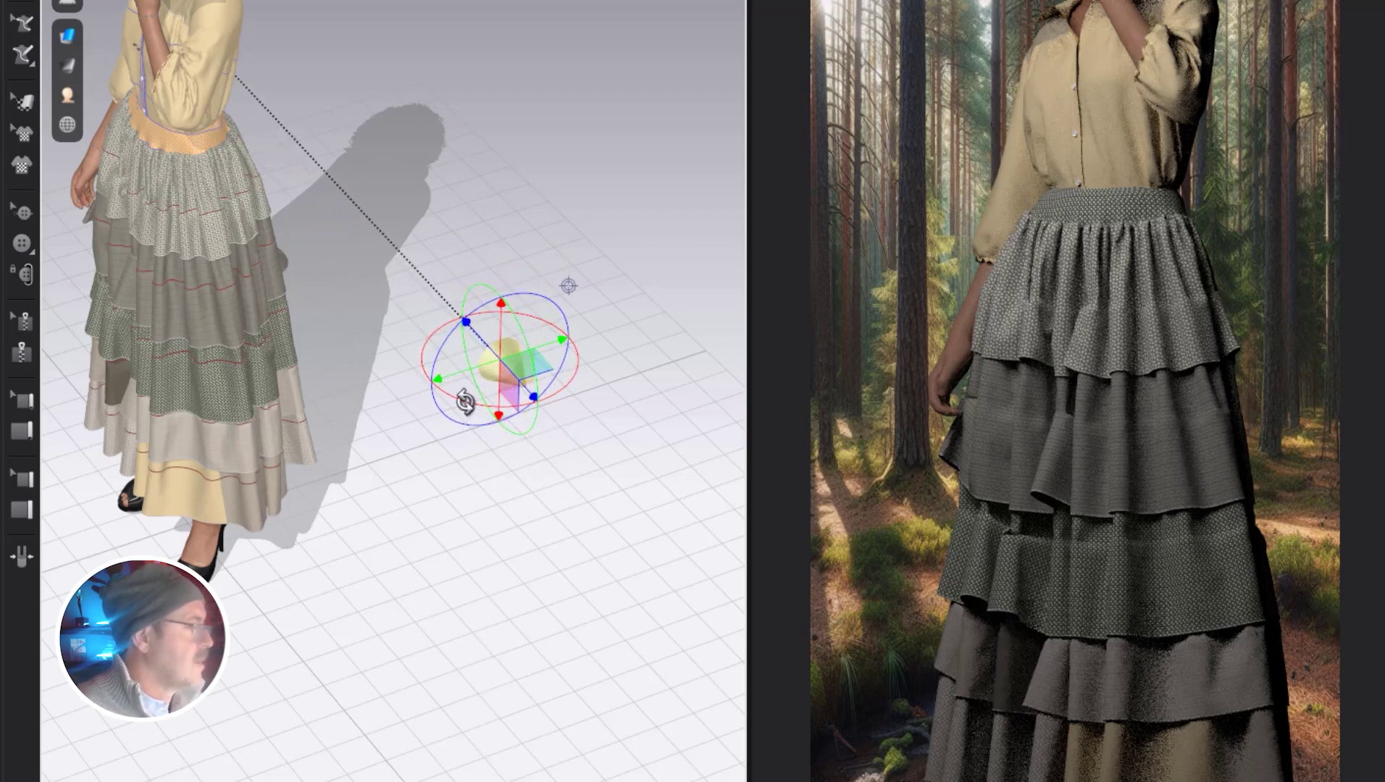
{"action": "right_click_drag", "start_coordinate": [541, 526], "coordinate": [609, 580]}
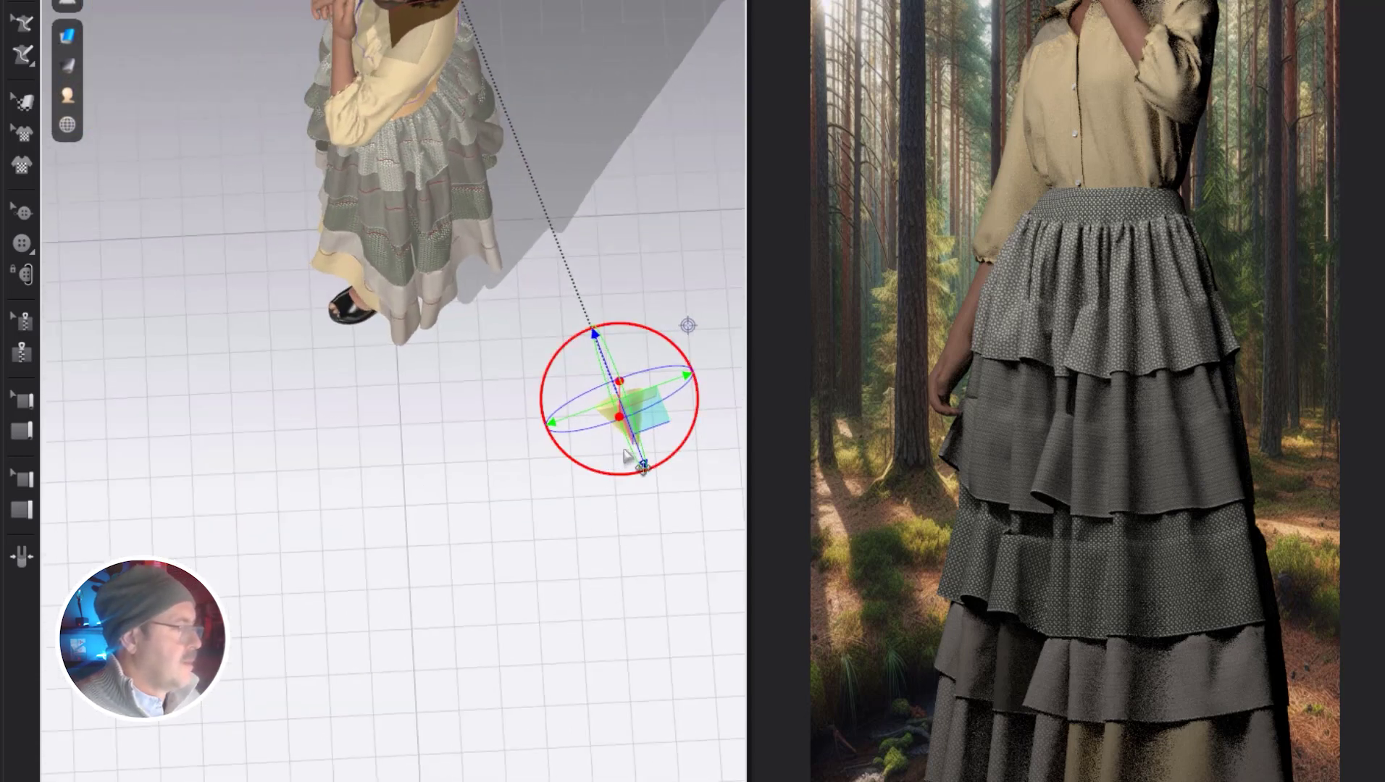
{"action": "left_click_drag", "start_coordinate": [647, 419], "coordinate": [511, 461]}
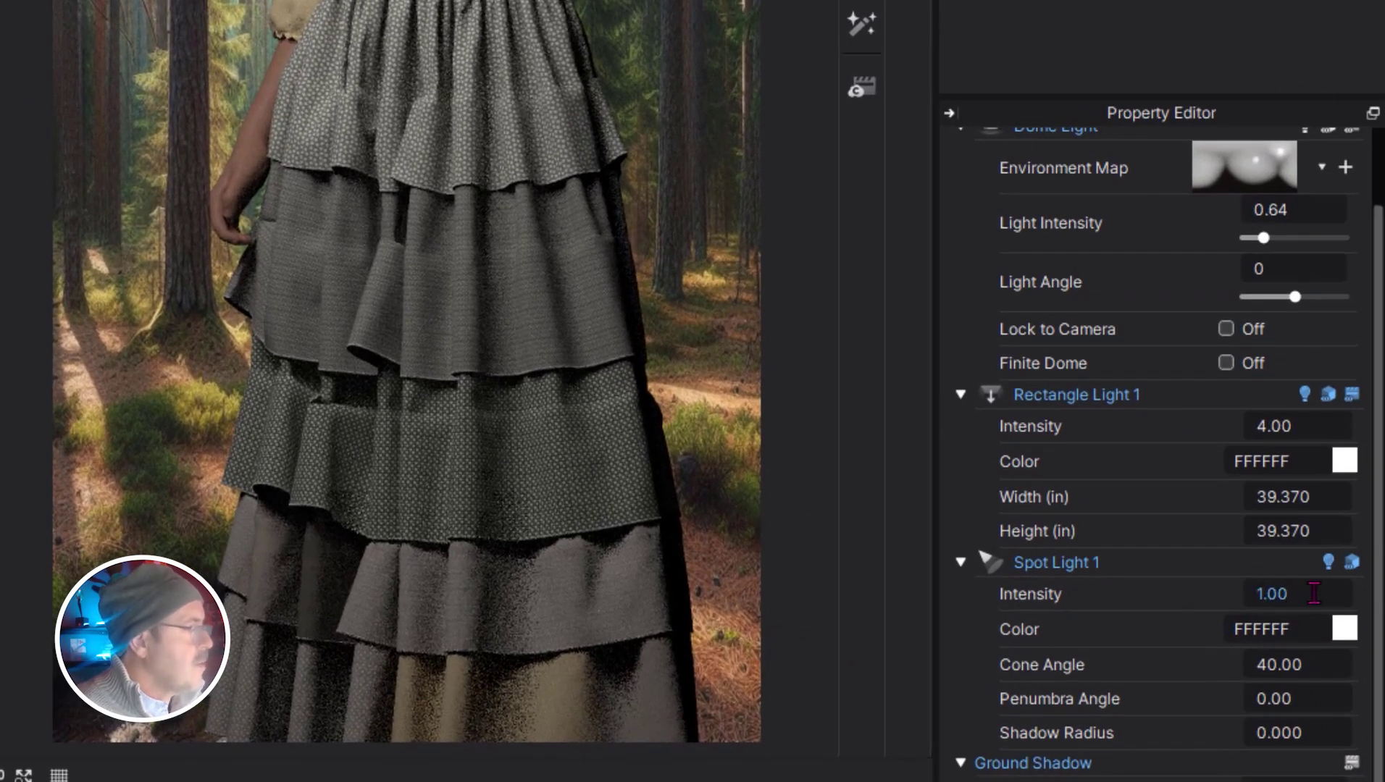
Set the spot light's intensity to 4 and its color to light blue 72AFF5.
{"action": "left_click", "coordinate": [1314, 593]}
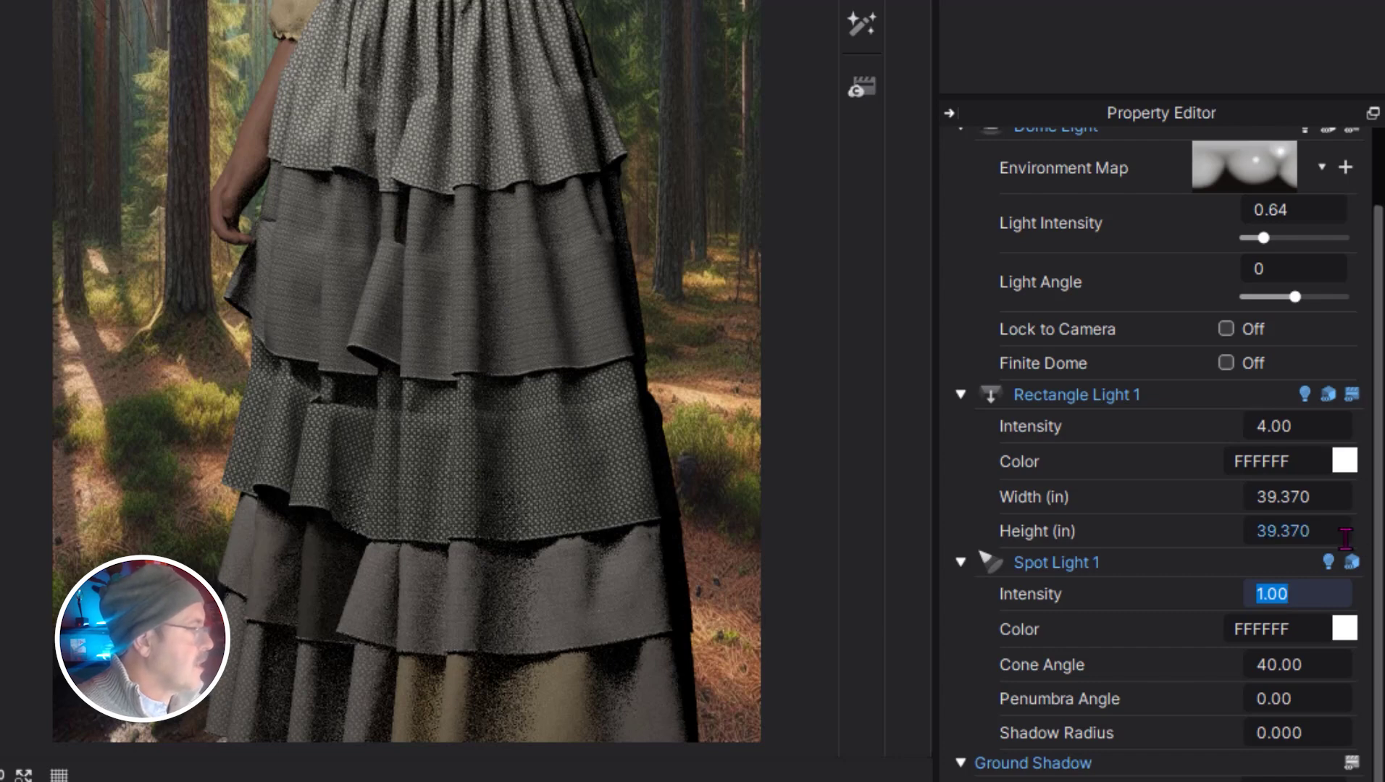
{"action": "type", "text": "4"}
{"action": "key", "text": "Return"}
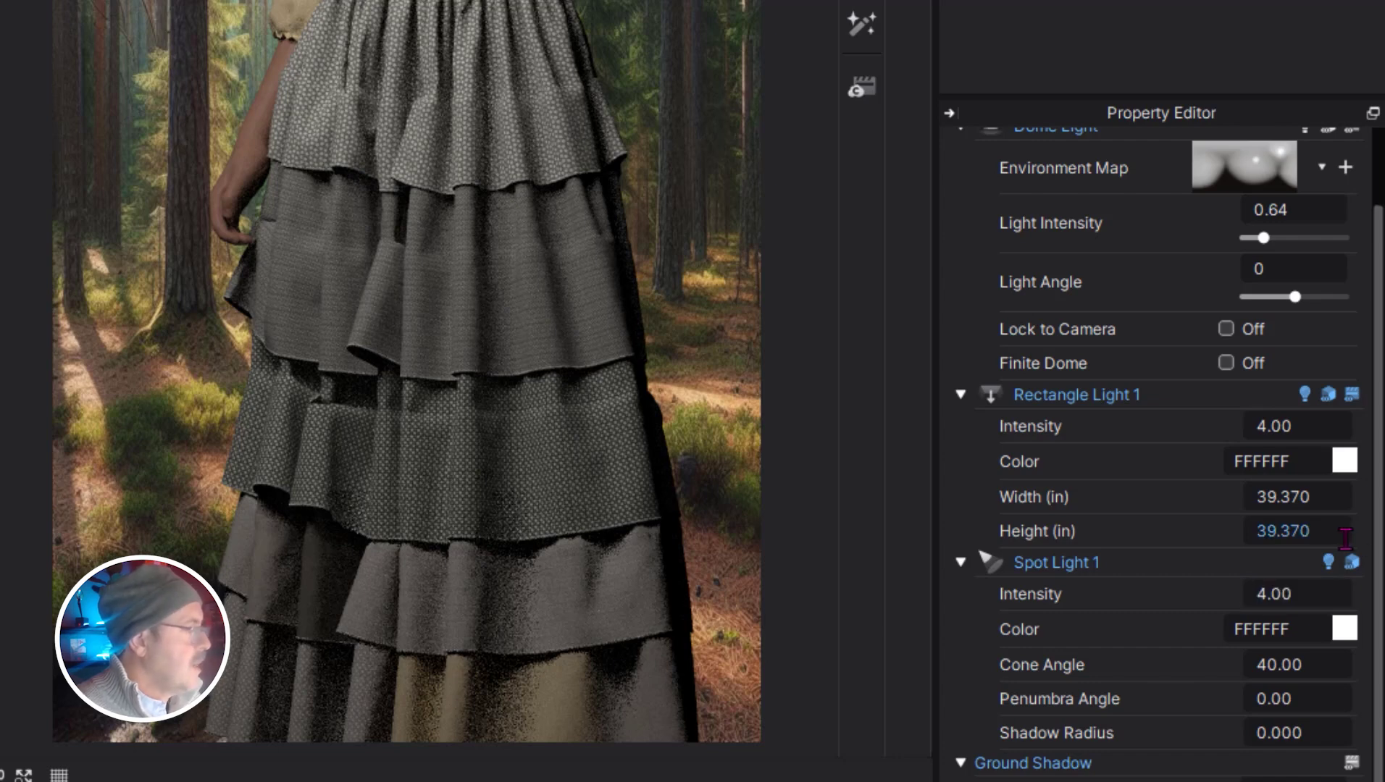
{"action": "left_click", "coordinate": [1350, 636]}
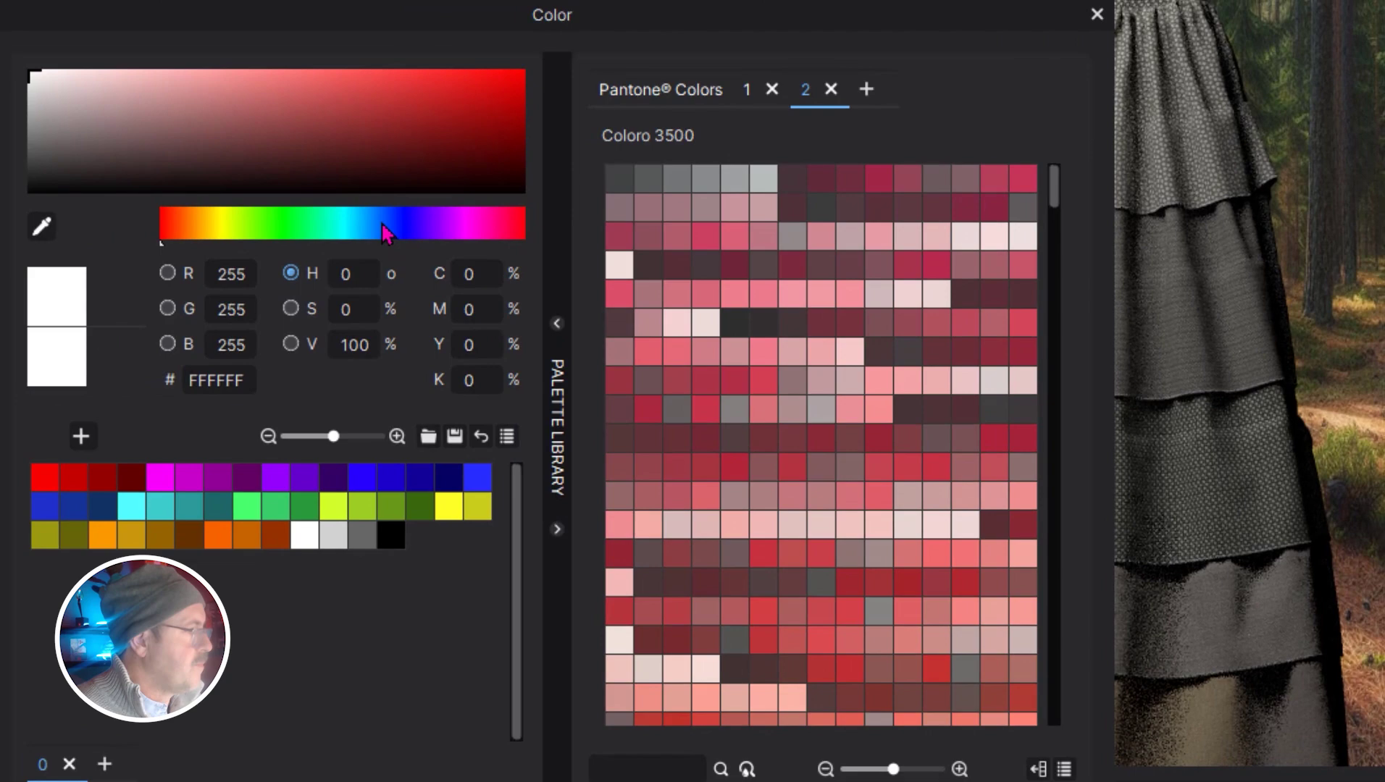
{"action": "left_click", "coordinate": [378, 224]}
{"action": "left_click_drag", "start_coordinate": [291, 87], "coordinate": [298, 80]}
{"action": "key", "text": "Return"}
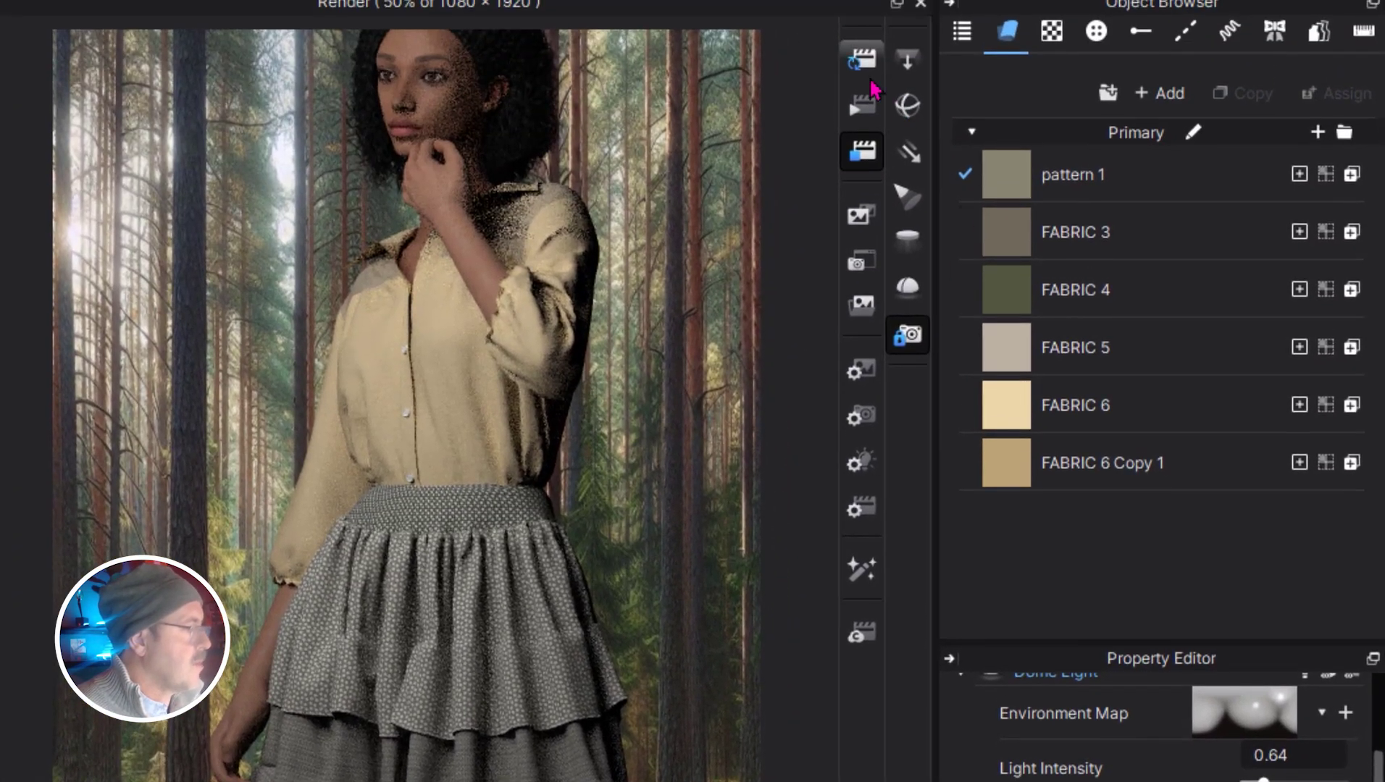
Restart the interactive render and adjust the blue spot light's position and aim behind the avatar.
{"action": "left_click", "coordinate": [862, 62]}
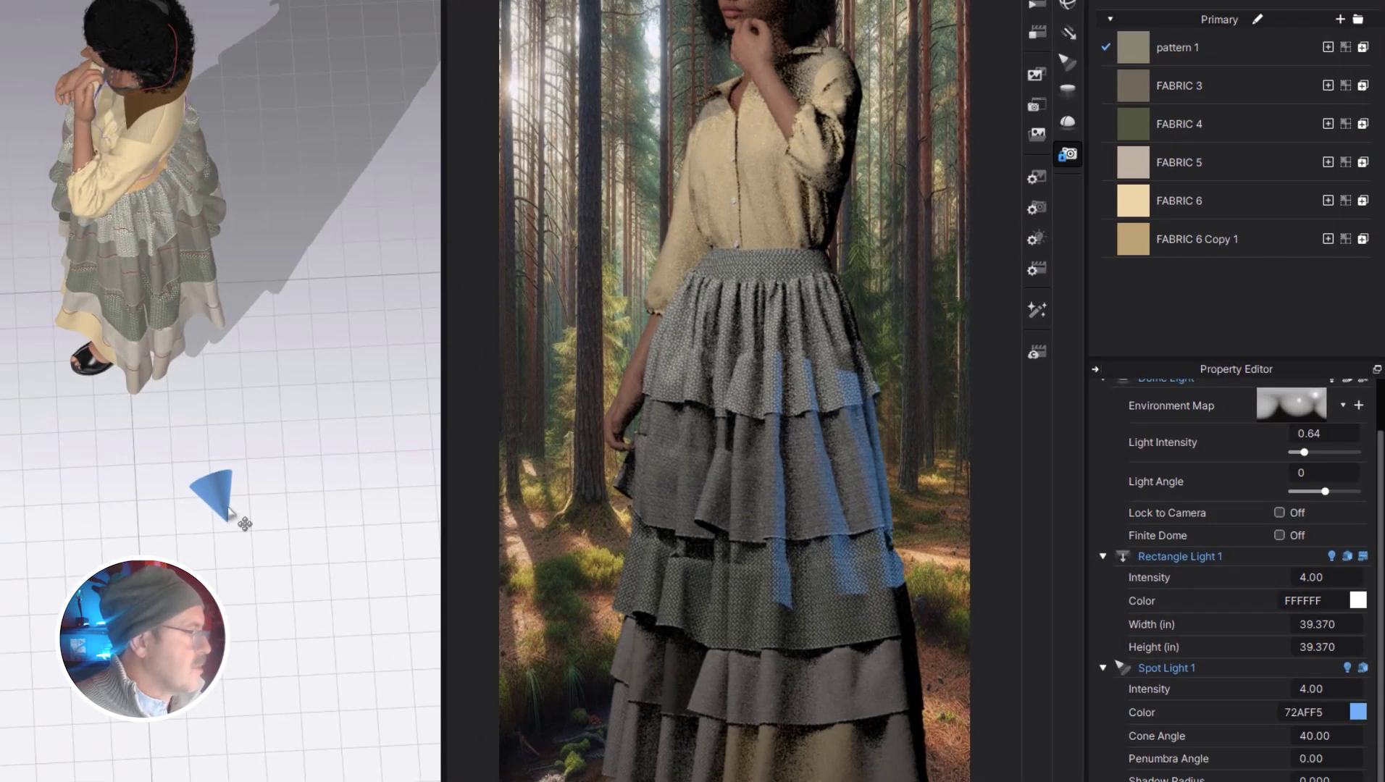
{"action": "left_click", "coordinate": [229, 509]}
{"action": "left_click_drag", "start_coordinate": [279, 455], "coordinate": [323, 442]}
{"action": "right_click_drag", "start_coordinate": [324, 442], "coordinate": [318, 406]}
{"action": "left_click_drag", "start_coordinate": [303, 498], "coordinate": [278, 447]}
Set the blue spot light's cone angle to 20 and penumbra angle to 40, and fine-tune its placement.
{"action": "left_click", "coordinate": [1327, 456]}
{"action": "type", "text": "20"}
{"action": "key", "text": "Return"}
{"action": "left_click", "coordinate": [1327, 479]}
{"action": "type", "text": "20"}
{"action": "key", "text": "Return"}
{"action": "left_click", "coordinate": [1333, 479]}
{"action": "type", "text": "40"}
{"action": "key", "text": "Return"}
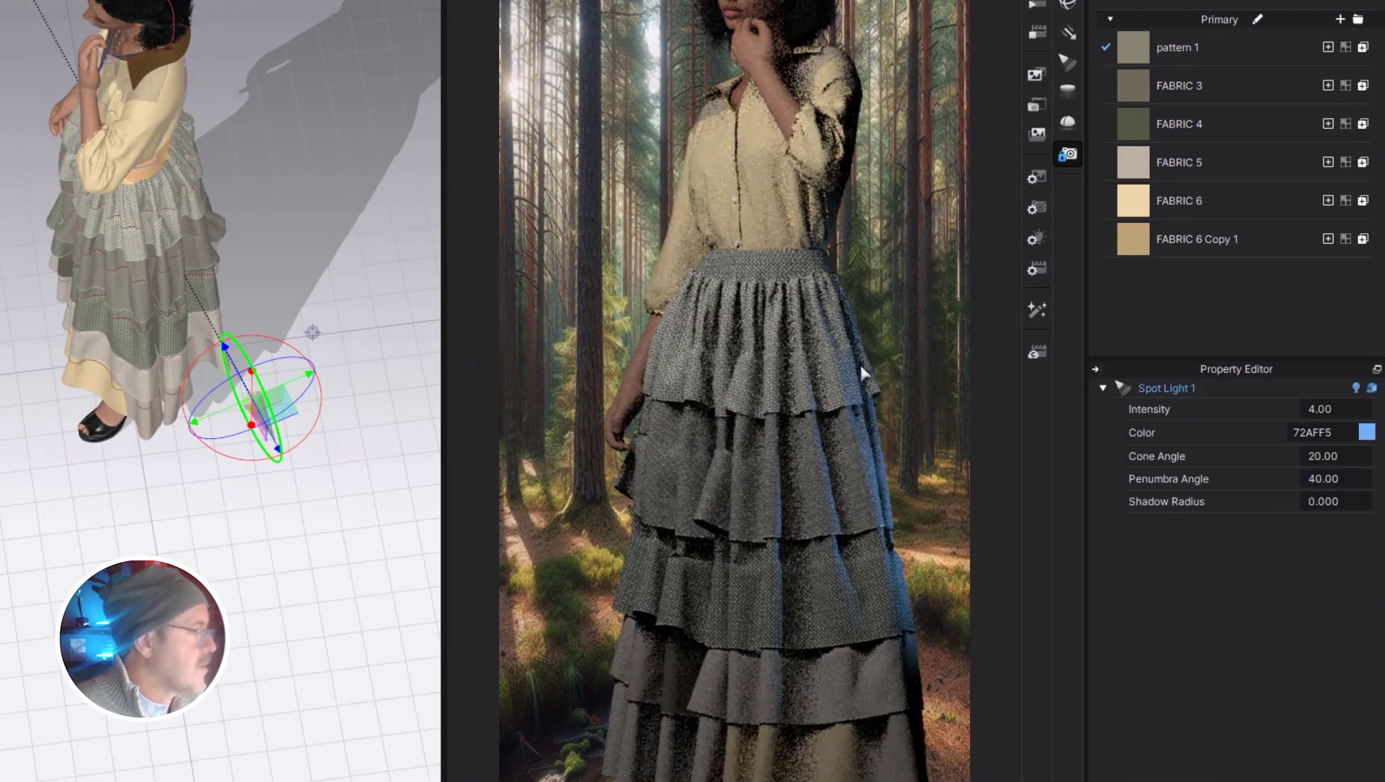
{"action": "right_click_drag", "start_coordinate": [360, 497], "coordinate": [406, 464]}
{"action": "left_click_drag", "start_coordinate": [368, 330], "coordinate": [371, 268]}
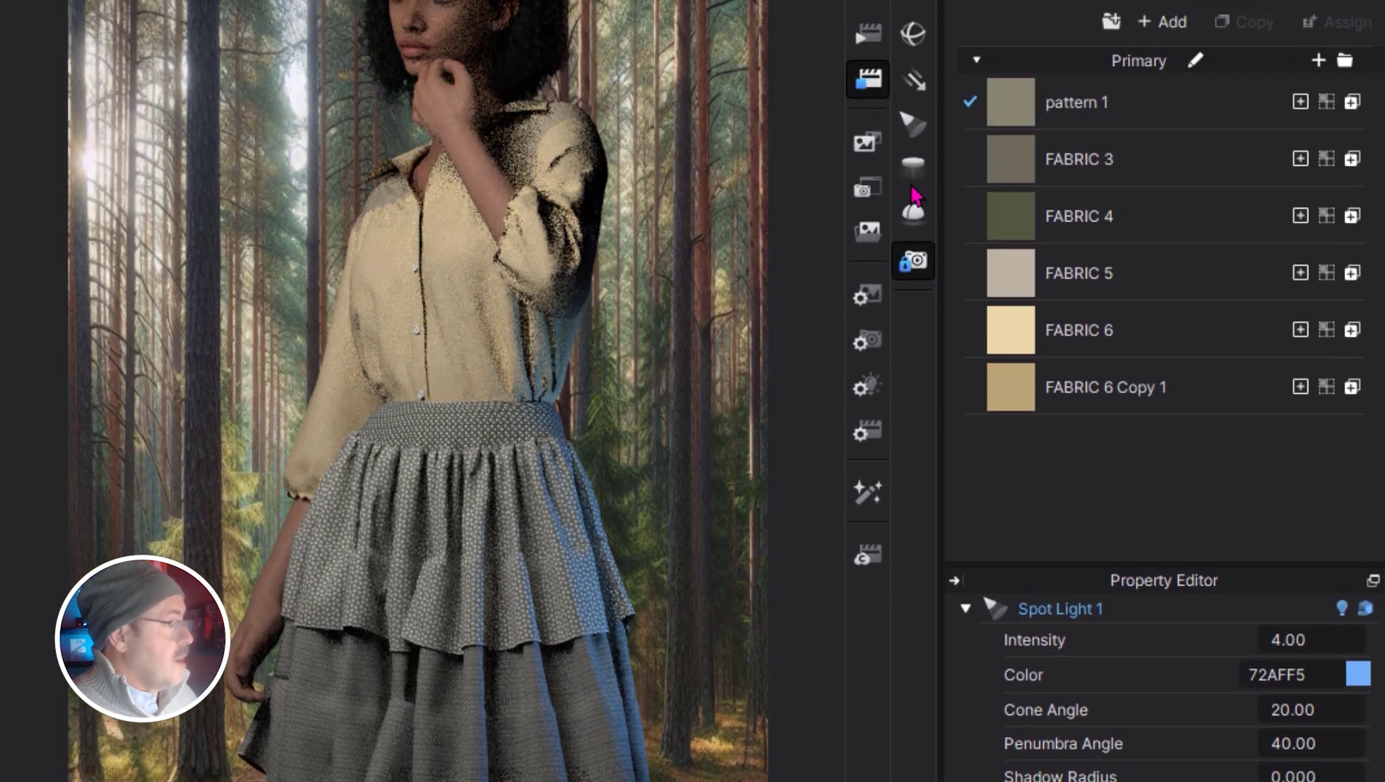
Add a second spot light, then move and rotate it so that it is aimed at the avatar.
{"action": "left_click", "coordinate": [917, 126]}
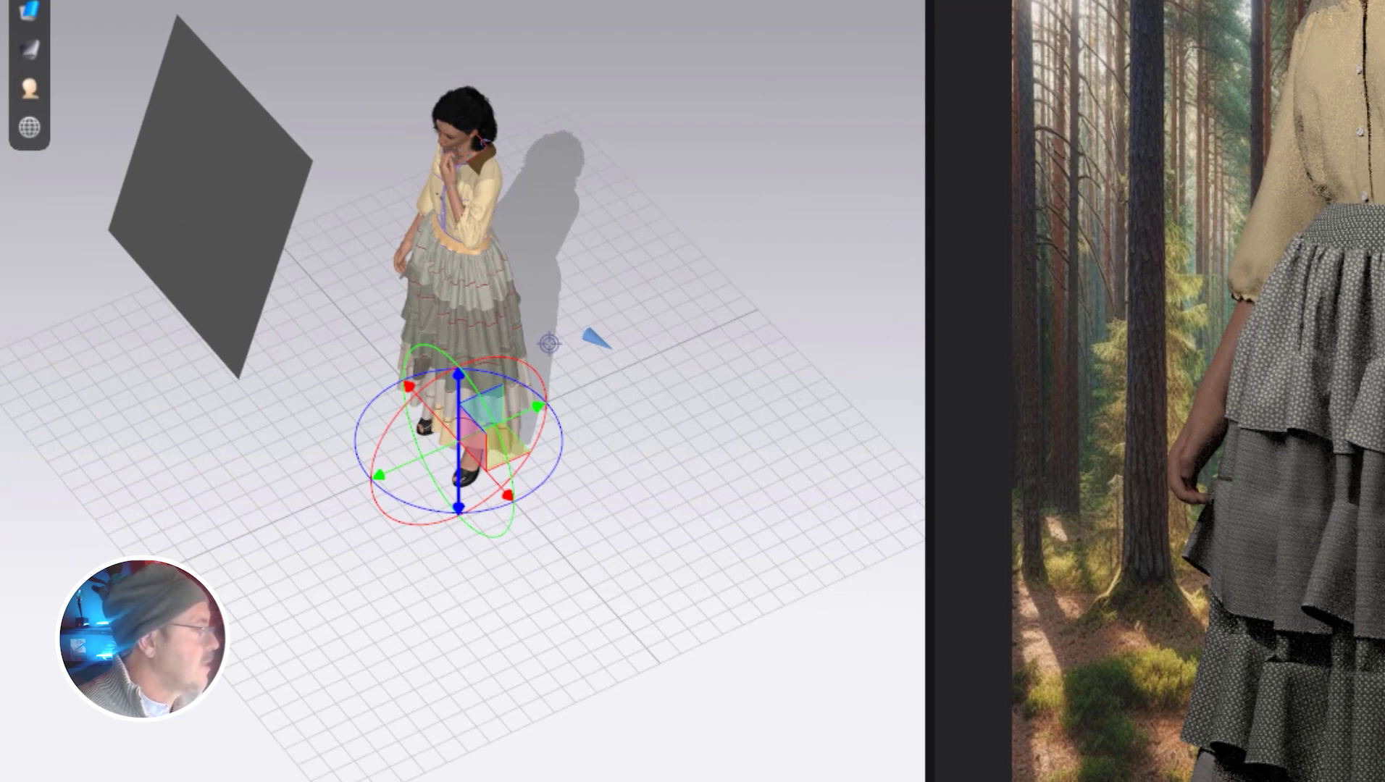
{"action": "mouse_move", "coordinate": [555, 606]}
{"action": "right_mouse_down"}
{"action": "mouse_move", "coordinate": [660, 596]}
{"action": "mouse_move", "coordinate": [538, 592]}
{"action": "right_mouse_up"}
{"action": "left_click", "coordinate": [505, 567]}
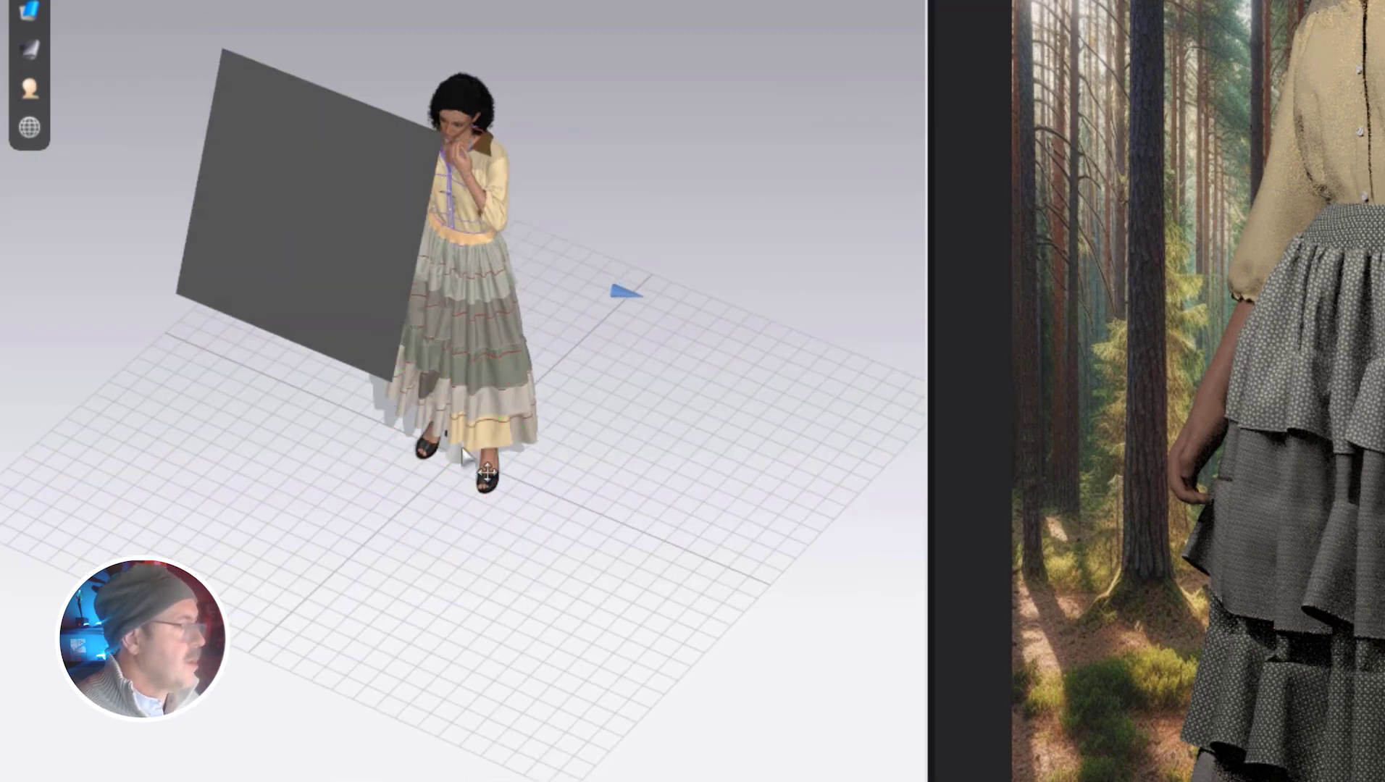
{"action": "left_click", "coordinate": [452, 471]}
{"action": "left_click_drag", "start_coordinate": [459, 387], "coordinate": [662, 152]}
{"action": "right_click_drag", "start_coordinate": [662, 151], "coordinate": [442, 674]}
{"action": "left_click_drag", "start_coordinate": [380, 371], "coordinate": [733, 451]}
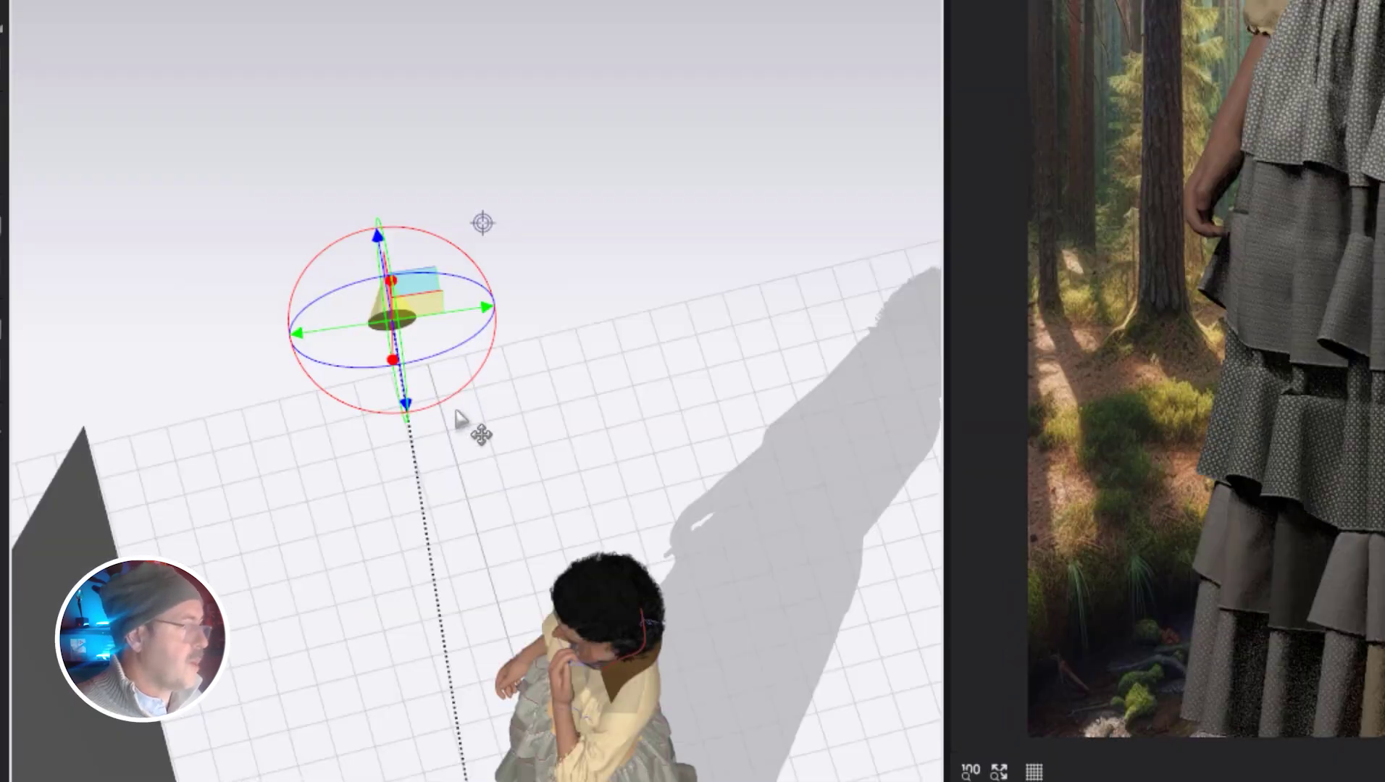
{"action": "left_click_drag", "start_coordinate": [470, 426], "coordinate": [525, 402]}
{"action": "right_click_drag", "start_coordinate": [536, 413], "coordinate": [760, 282]}
{"action": "right_click_drag", "start_coordinate": [210, 566], "coordinate": [294, 620]}
{"action": "left_click_drag", "start_coordinate": [244, 489], "coordinate": [271, 595]}
{"action": "right_click_drag", "start_coordinate": [271, 595], "coordinate": [287, 662]}
{"action": "left_click_drag", "start_coordinate": [288, 661], "coordinate": [297, 658]}
{"action": "scroll", "coordinate": [668, 362], "scroll_direction": "up", "scroll_amount": 1}
{"action": "middle_click_drag", "start_coordinate": [602, 373], "coordinate": [587, 115]}
Set the second spot light's intensity to 5 and give it a pale yellow color.
{"action": "left_click", "coordinate": [173, 118]}
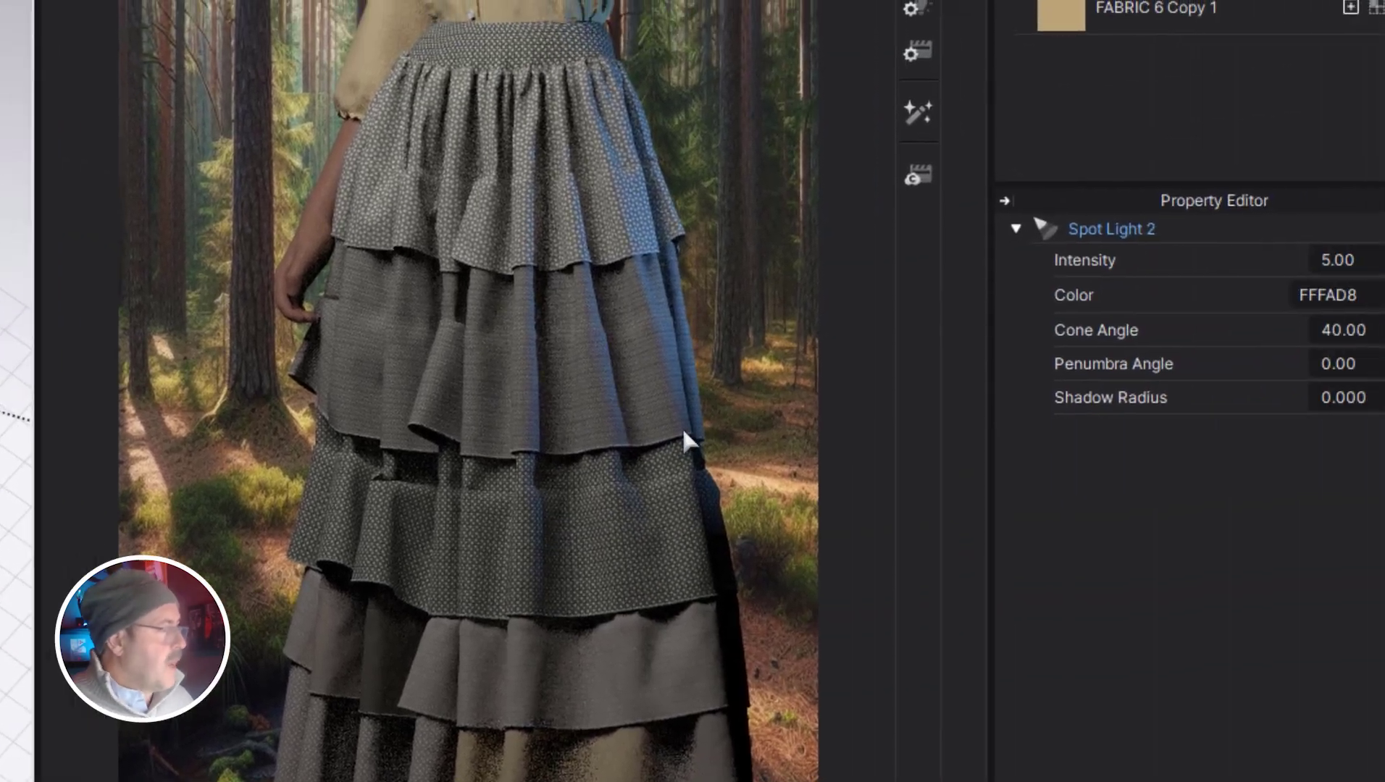
{"action": "left_click", "coordinate": [1315, 266]}
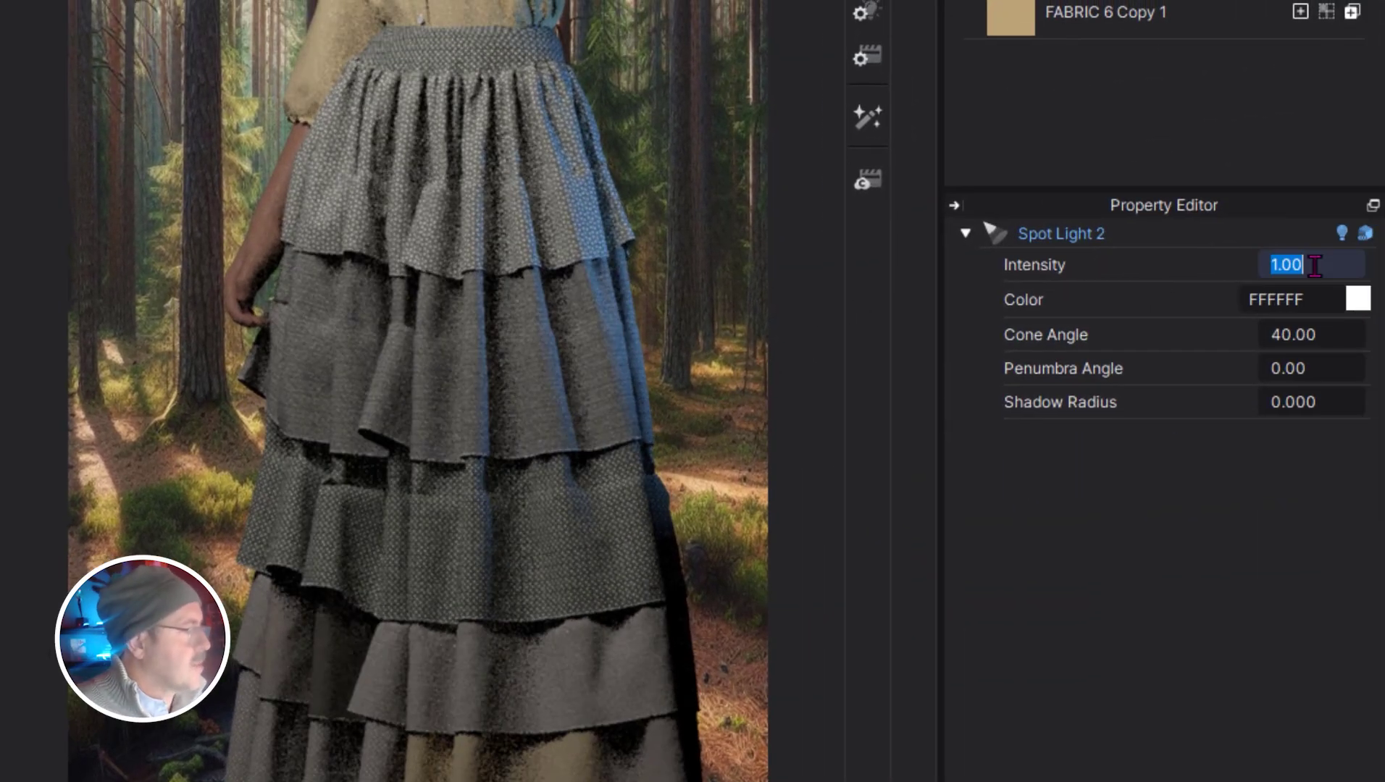
{"action": "key", "text": "Return"}
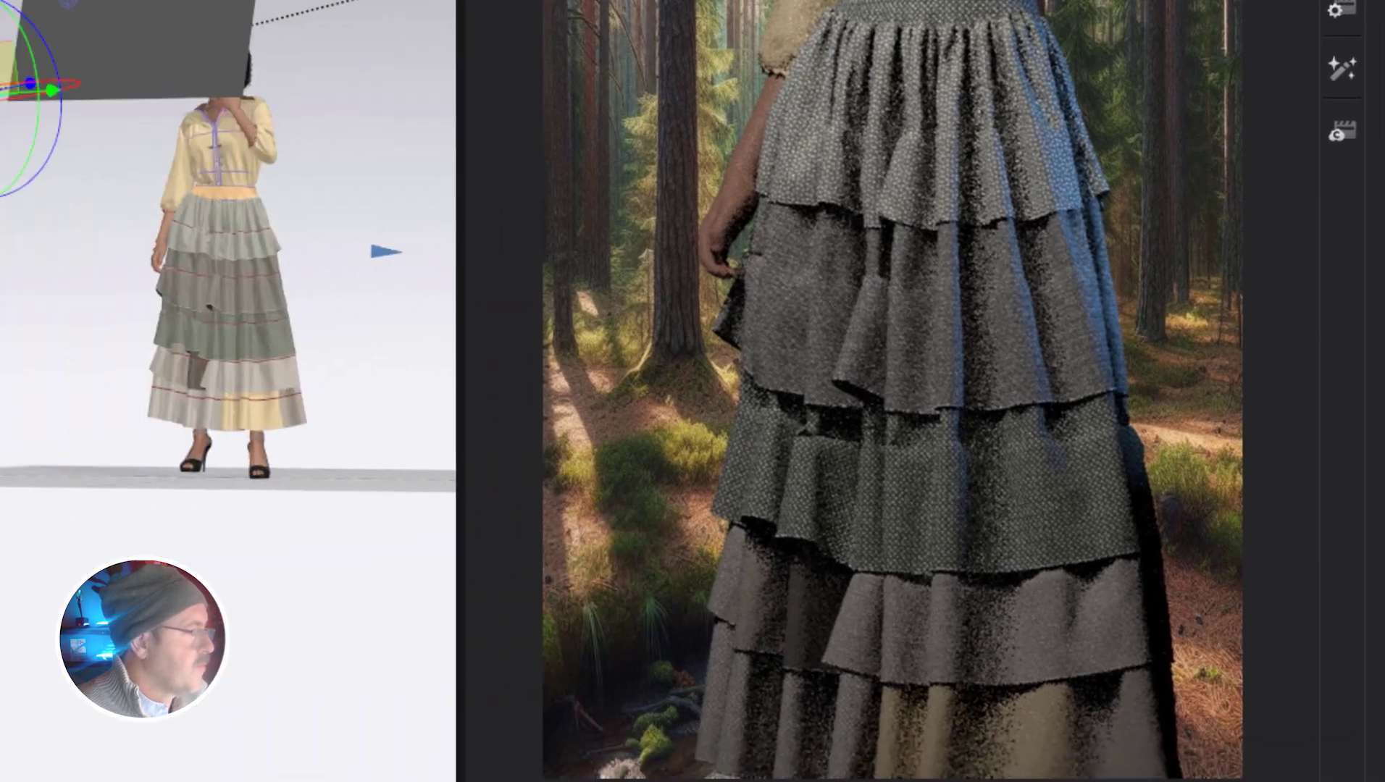
{"action": "left_click", "coordinate": [1358, 299]}
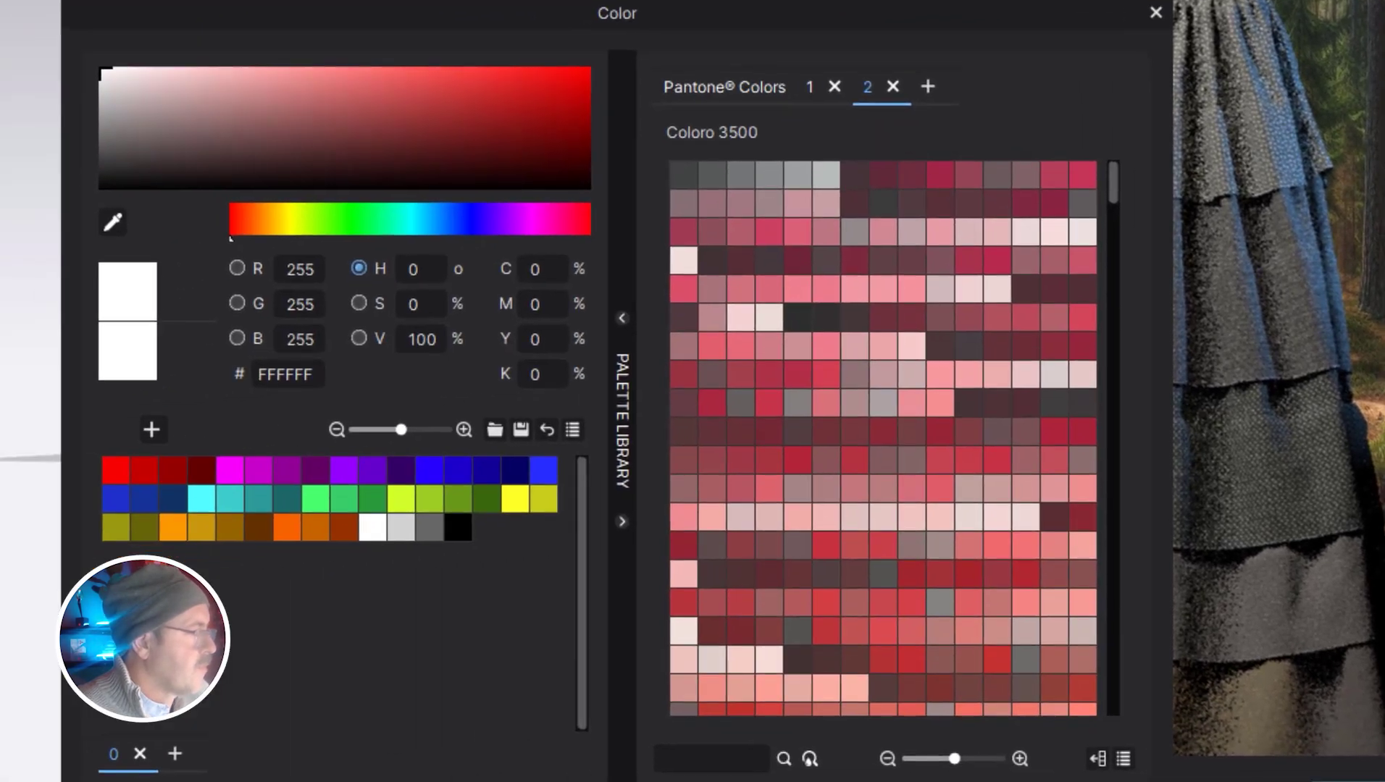
{"action": "left_click", "coordinate": [283, 218]}
{"action": "left_click_drag", "start_coordinate": [179, 90], "coordinate": [174, 67]}
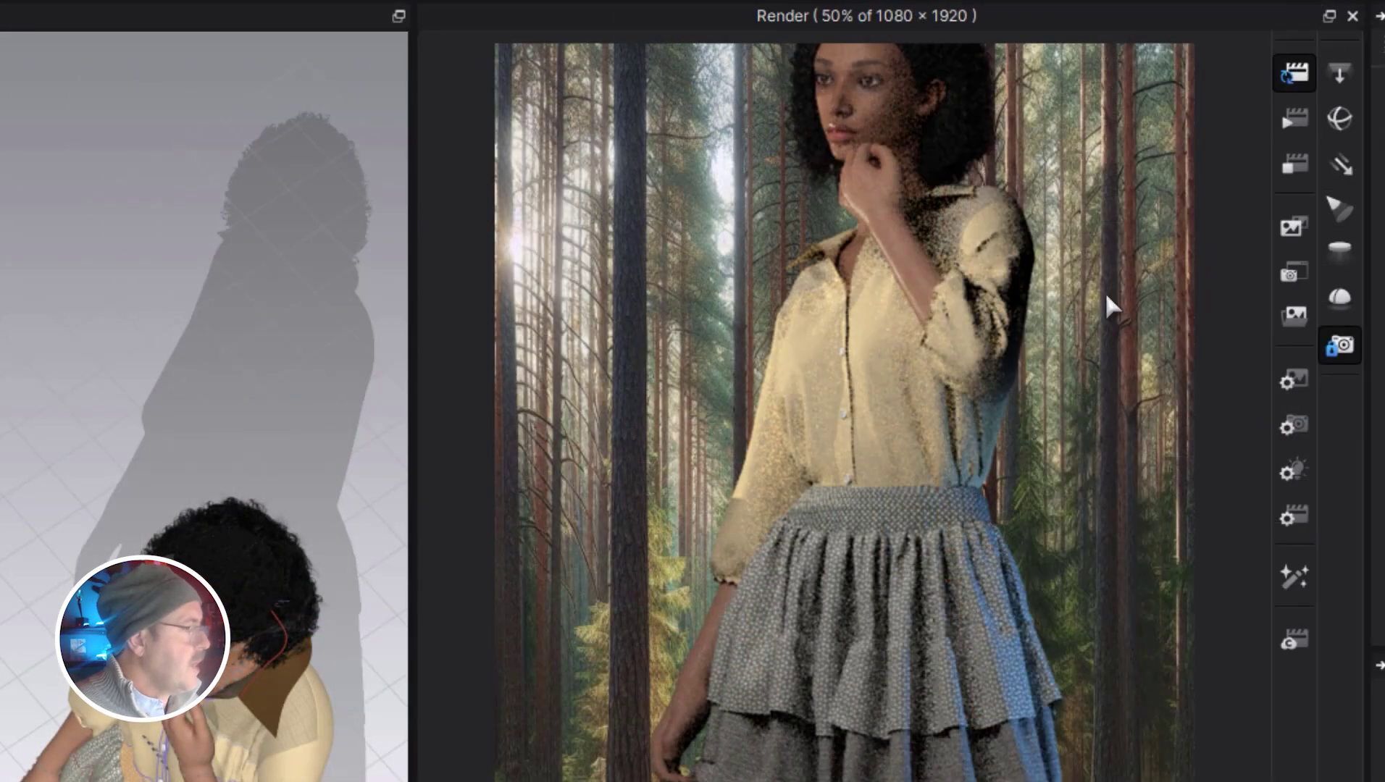
Stop the interactive render, and switch the render engine to GPU (CUDA) in the render properties.
{"action": "left_click", "coordinate": [1289, 176]}
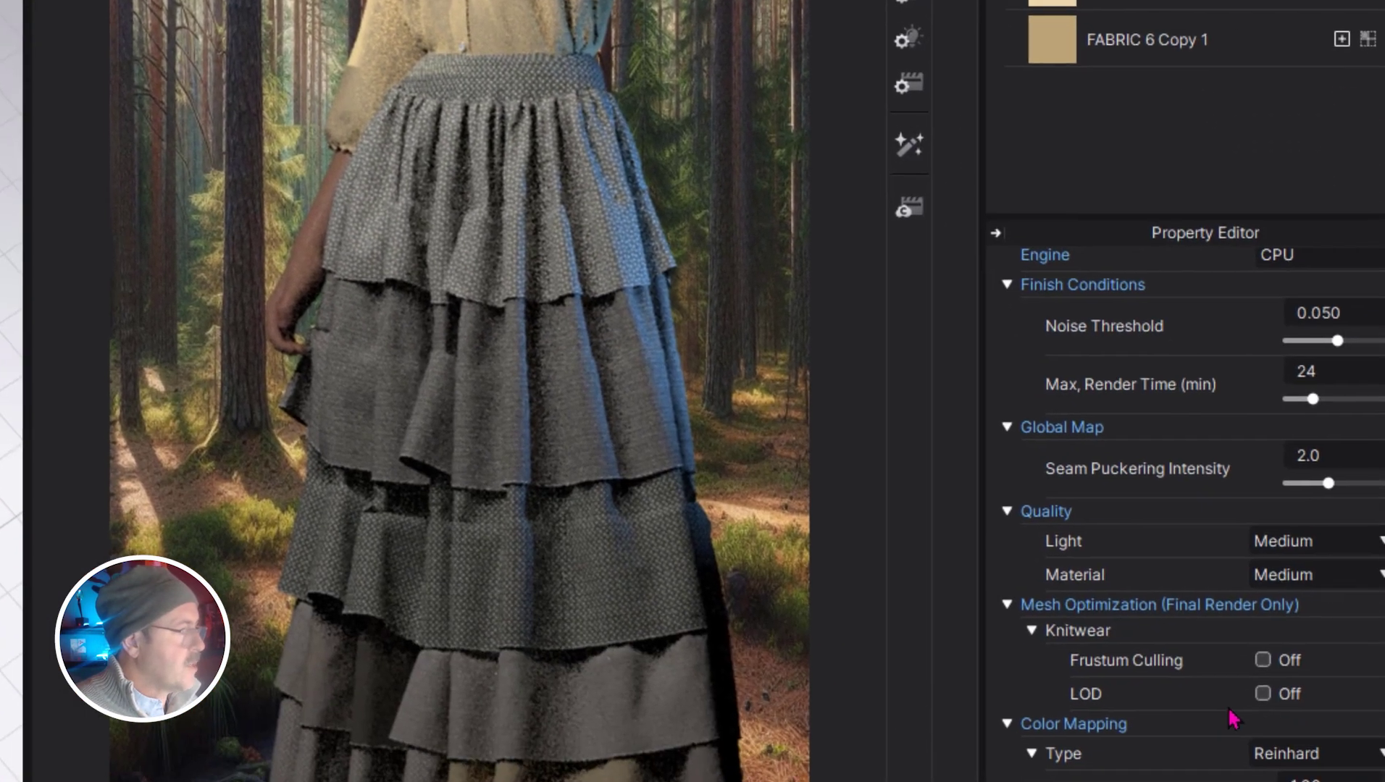
{"action": "scroll", "coordinate": [1234, 719], "scroll_direction": "up", "scroll_amount": 1}
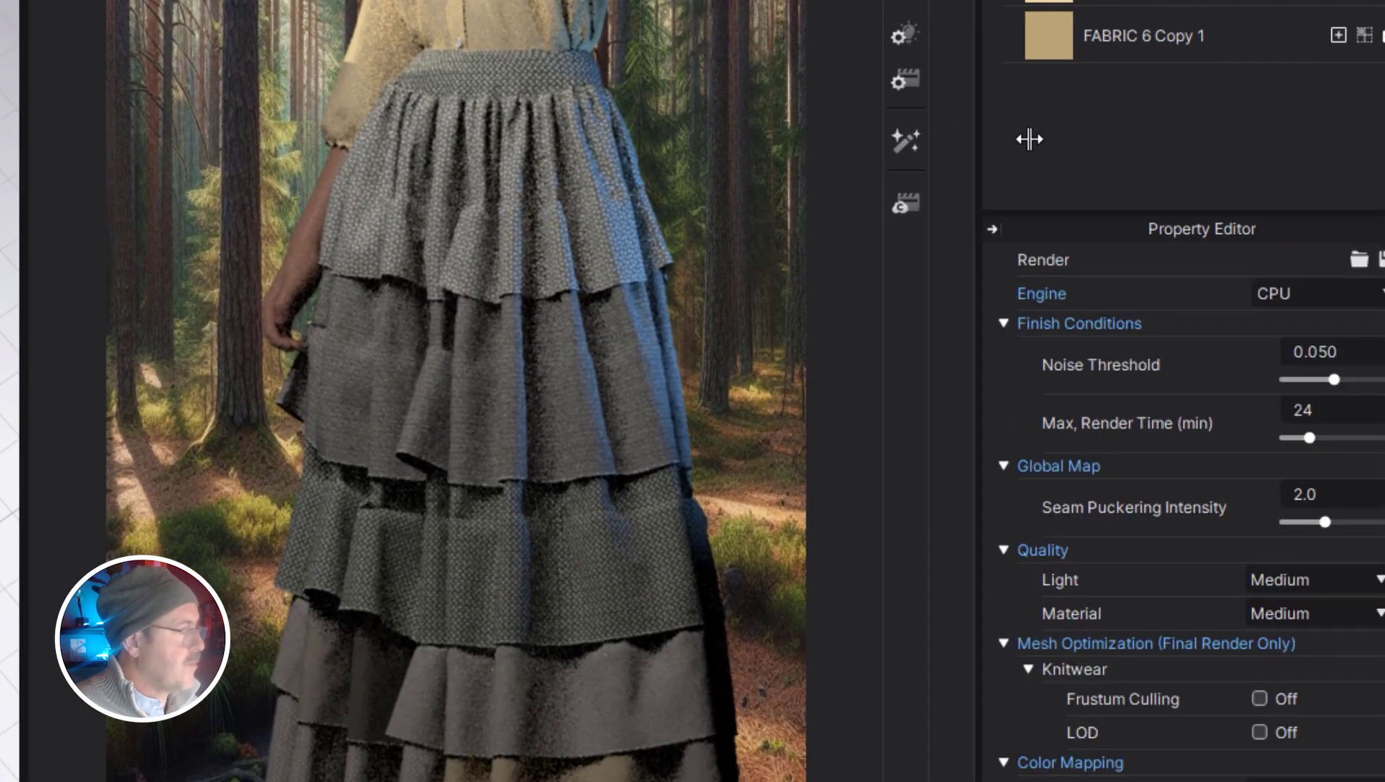
{"action": "left_click", "coordinate": [1349, 301]}
{"action": "left_click", "coordinate": [1340, 332]}
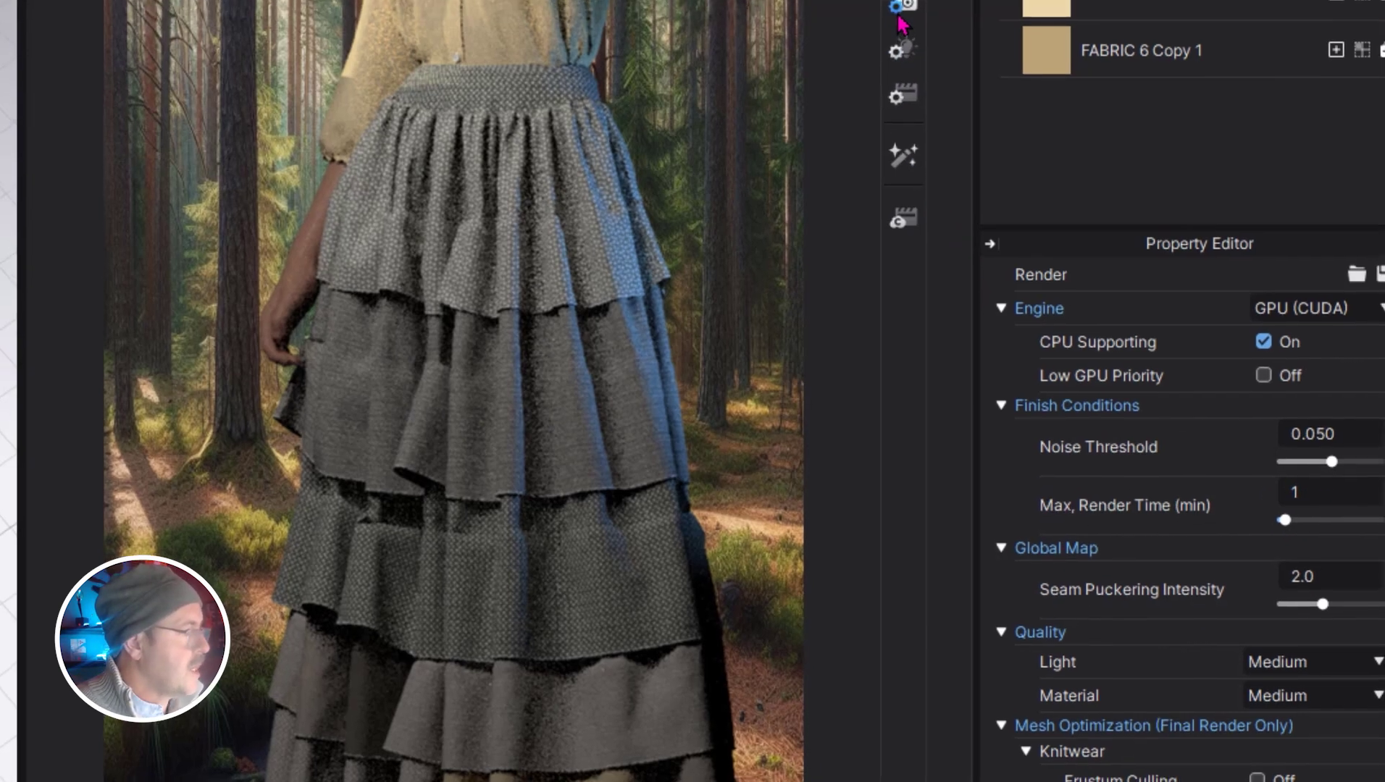
Open the render's image properties and set the save format of the AI_2 image to PNG.
{"action": "left_click", "coordinate": [902, 6]}
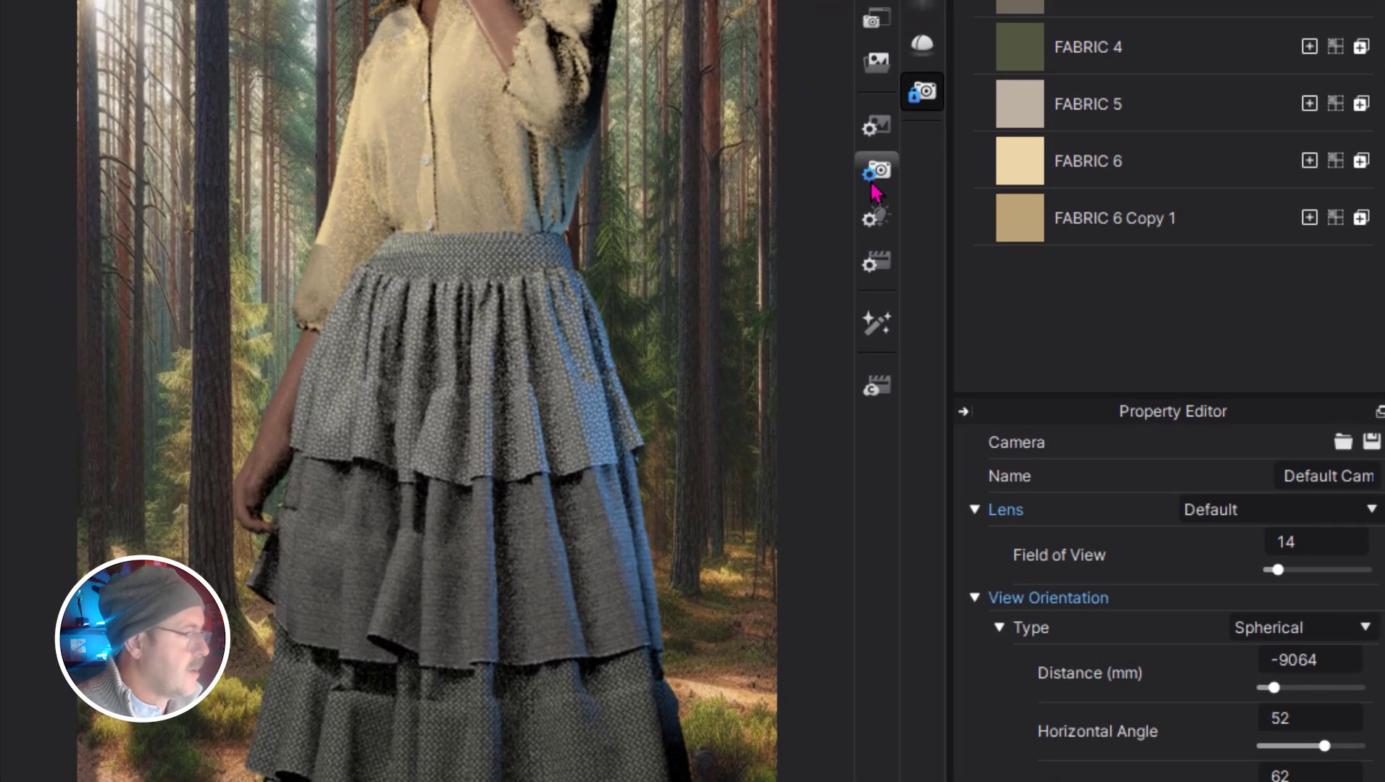
{"action": "left_click", "coordinate": [879, 98]}
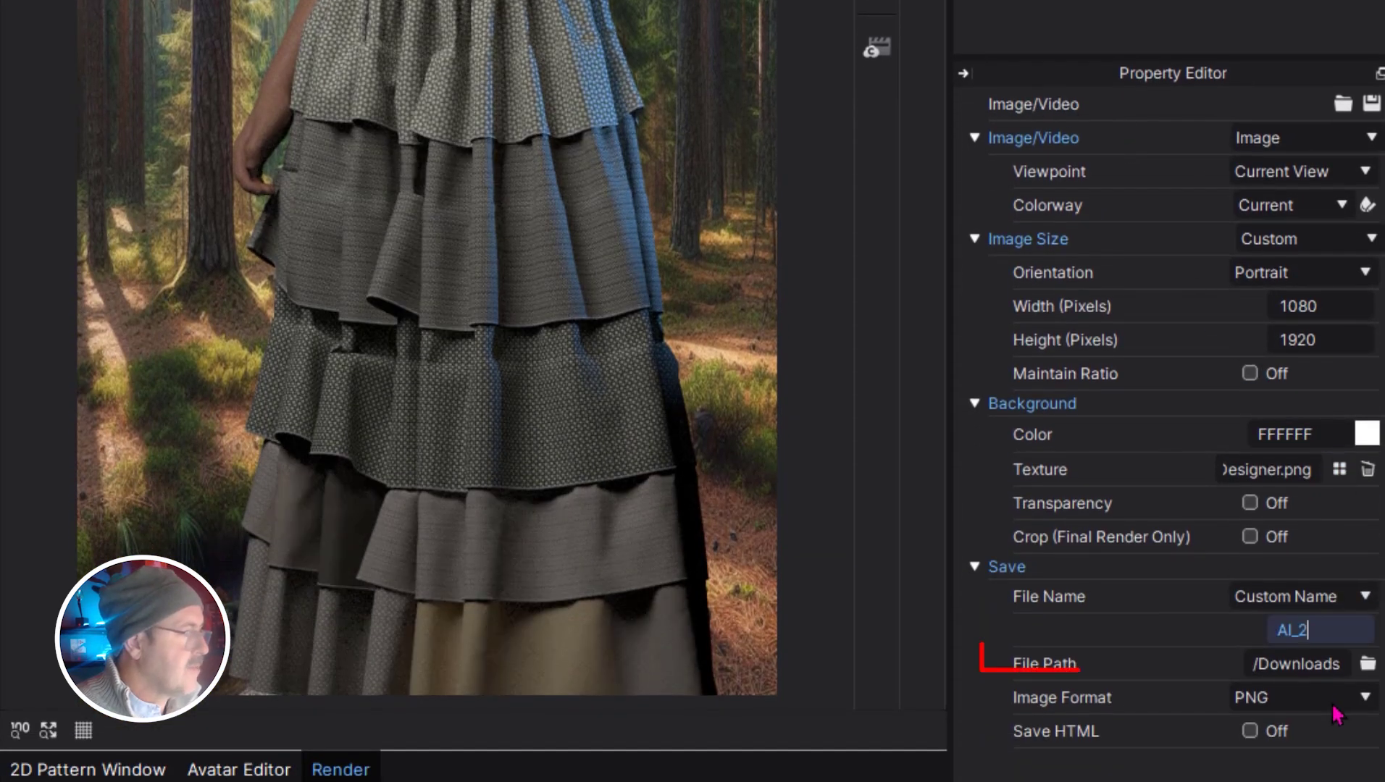
{"action": "left_click", "coordinate": [1365, 700]}
{"action": "left_click", "coordinate": [1367, 707]}
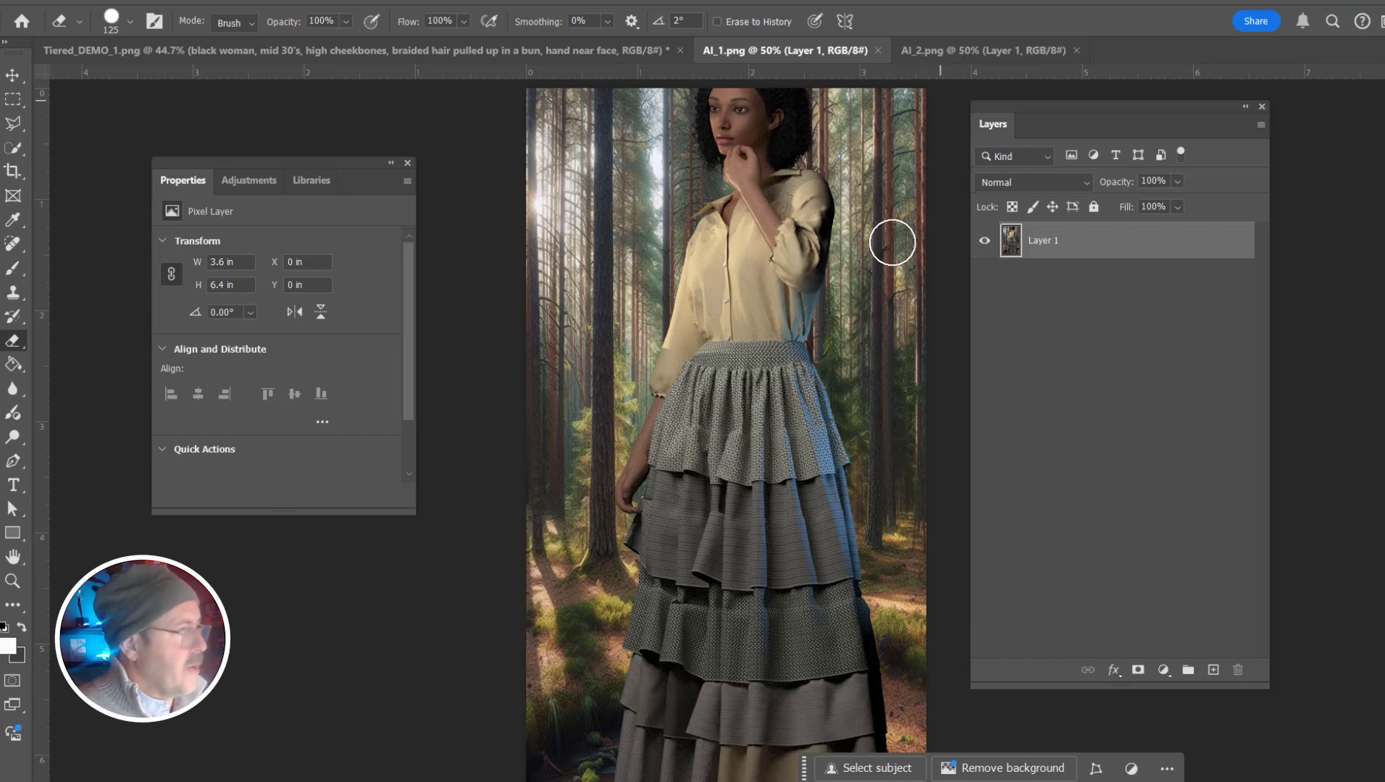
Switch to AI_2.png in Photoshop and select the avatar's face, hair, hand and forearm, leaving the shirt's collar and sleeve out.
{"action": "left_click", "coordinate": [1006, 51]}
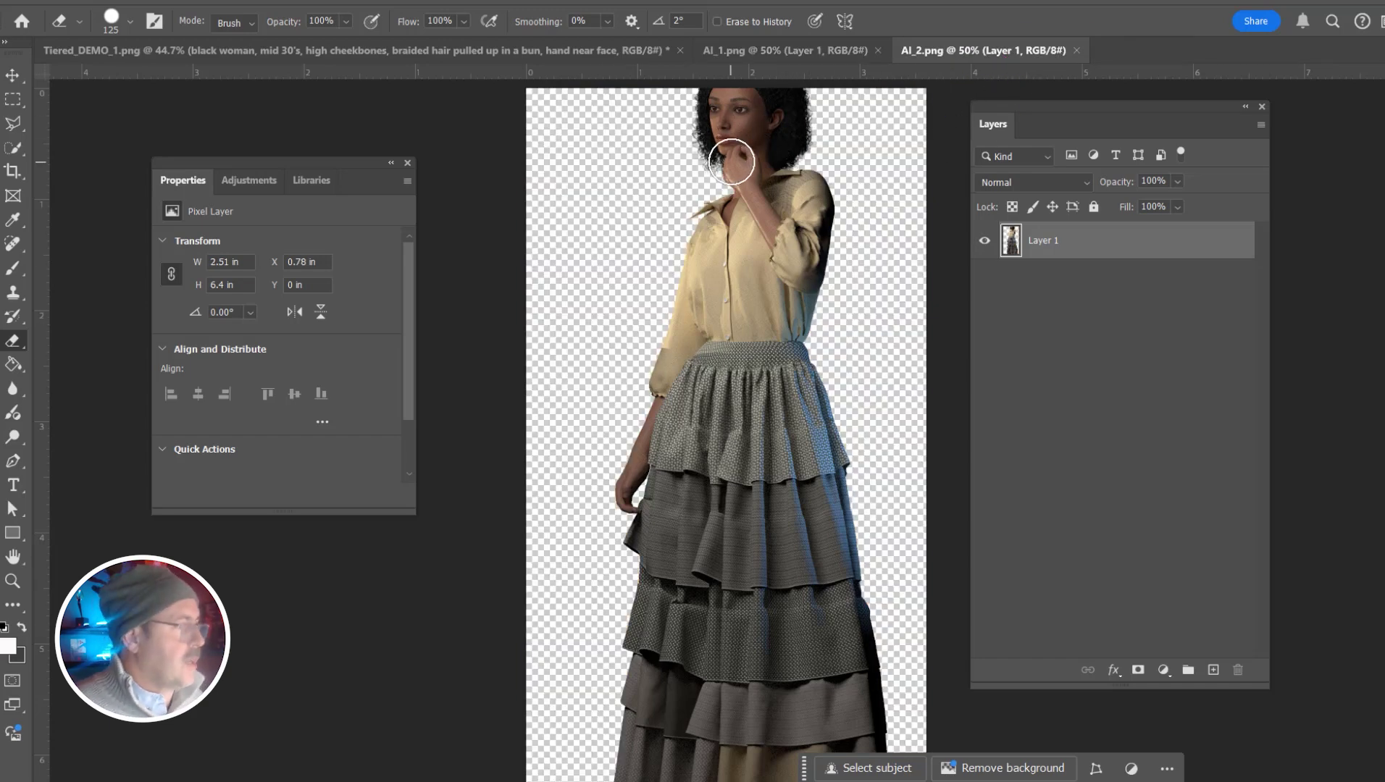
{"action": "scroll", "coordinate": [731, 163], "scroll_direction": "up", "scroll_amount": 5, "text": "alt"}
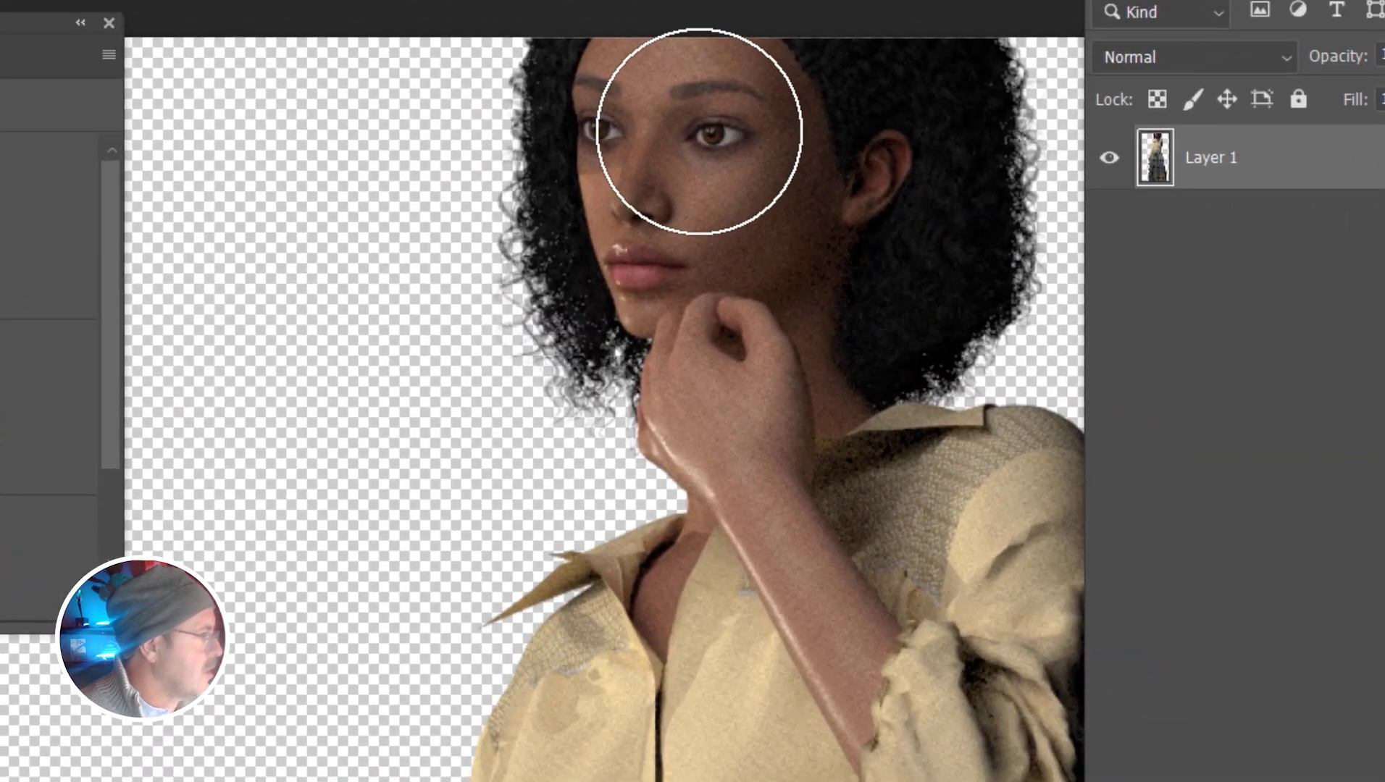
{"action": "key", "text": "bracketleft"}
{"action": "key", "text": "bracketleft"}
{"action": "key", "text": "bracketleft"}
{"action": "mouse_move", "coordinate": [630, 50]}
{"action": "left_mouse_down"}
{"action": "mouse_move", "coordinate": [581, 161]}
{"action": "mouse_move", "coordinate": [829, 637]}
{"action": "left_mouse_up"}
{"action": "mouse_move", "coordinate": [762, 377]}
{"action": "left_mouse_down"}
{"action": "mouse_move", "coordinate": [891, 290]}
{"action": "mouse_move", "coordinate": [909, 127]}
{"action": "mouse_move", "coordinate": [942, 433]}
{"action": "left_mouse_up"}
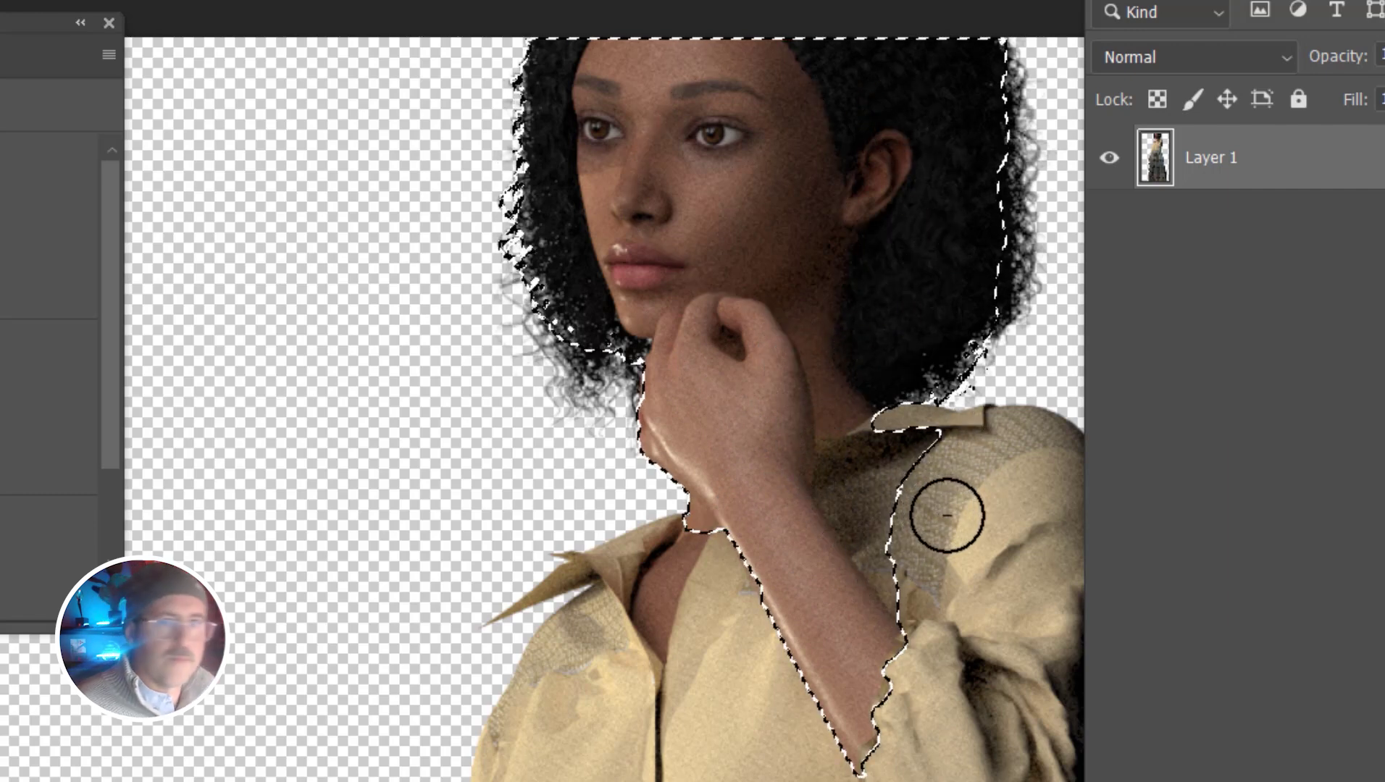
{"action": "mouse_move", "coordinate": [946, 513]}
{"action": "left_mouse_down", "text": "alt"}
{"action": "mouse_move", "coordinate": [897, 517]}
{"action": "mouse_move", "coordinate": [931, 485]}
{"action": "mouse_move", "coordinate": [893, 464]}
{"action": "mouse_move", "coordinate": [950, 470]}
{"action": "mouse_move", "coordinate": [967, 427]}
{"action": "left_mouse_up", "text": "alt"}
{"action": "mouse_move", "coordinate": [971, 295]}
{"action": "left_mouse_down", "text": "alt"}
{"action": "mouse_move", "coordinate": [990, 266]}
{"action": "mouse_move", "coordinate": [978, 146]}
{"action": "mouse_move", "coordinate": [981, 269]}
{"action": "mouse_move", "coordinate": [867, 399]}
{"action": "left_mouse_up", "text": "alt"}
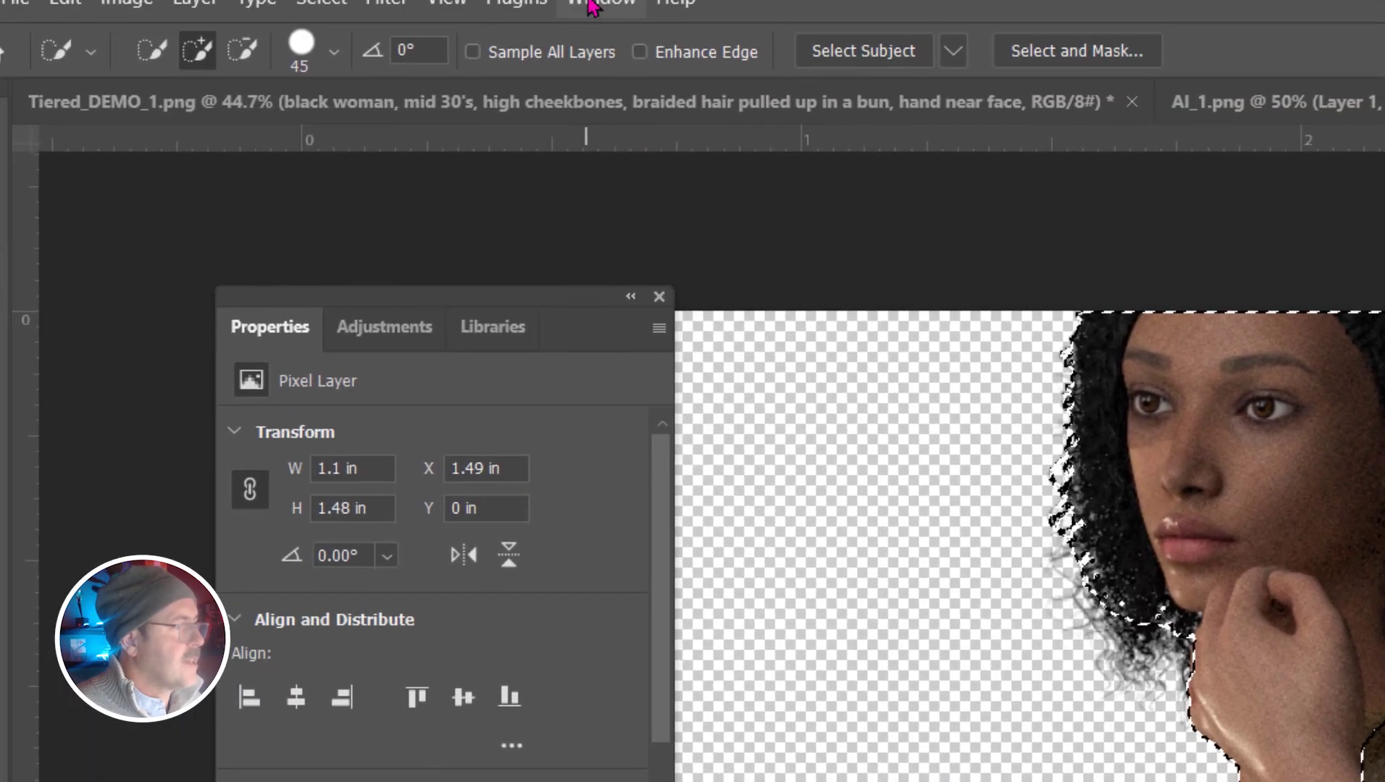
Run Generative Fill on the selection with the prompt "black woman, mid 30's, high cheekbones, braided hair pulled up in a bun, hand near face".
{"action": "left_click", "coordinate": [593, 4]}
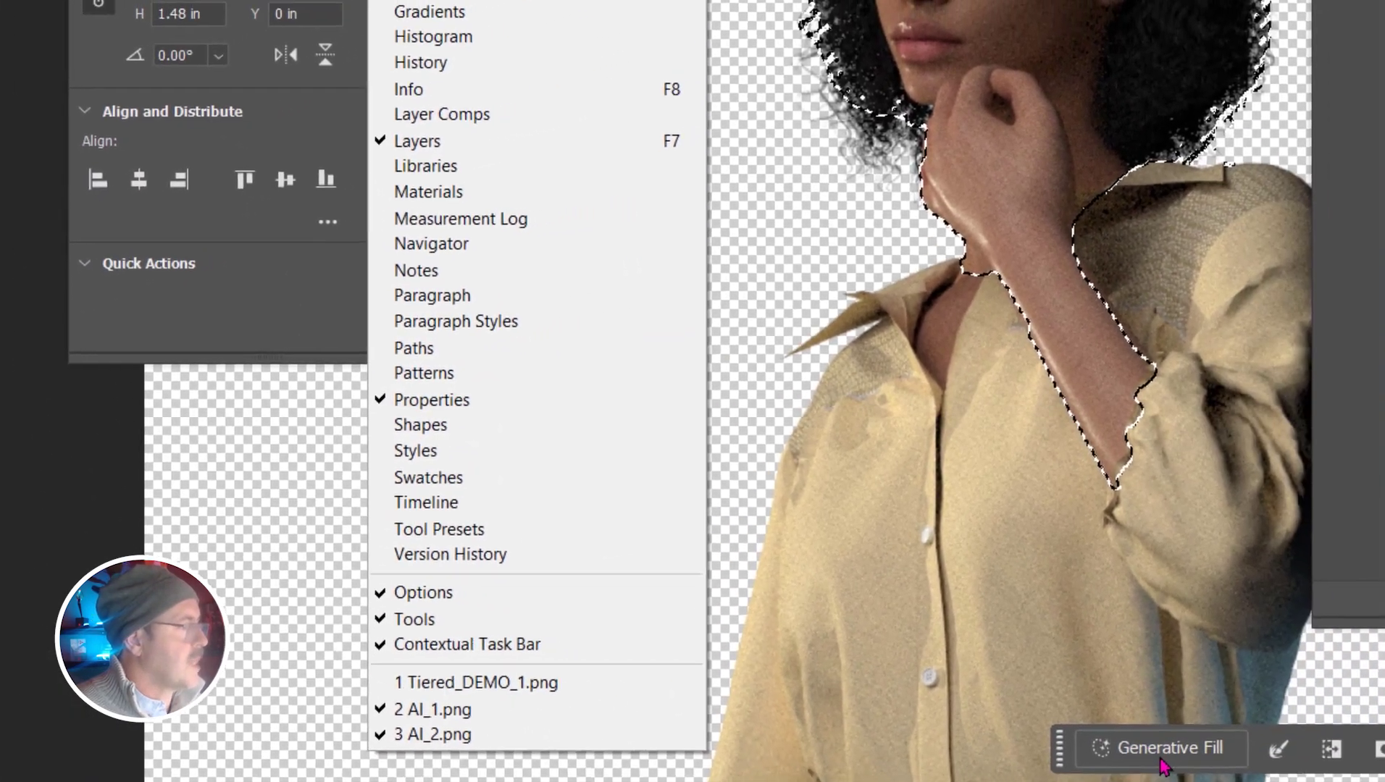
{"action": "left_click", "coordinate": [1159, 748]}
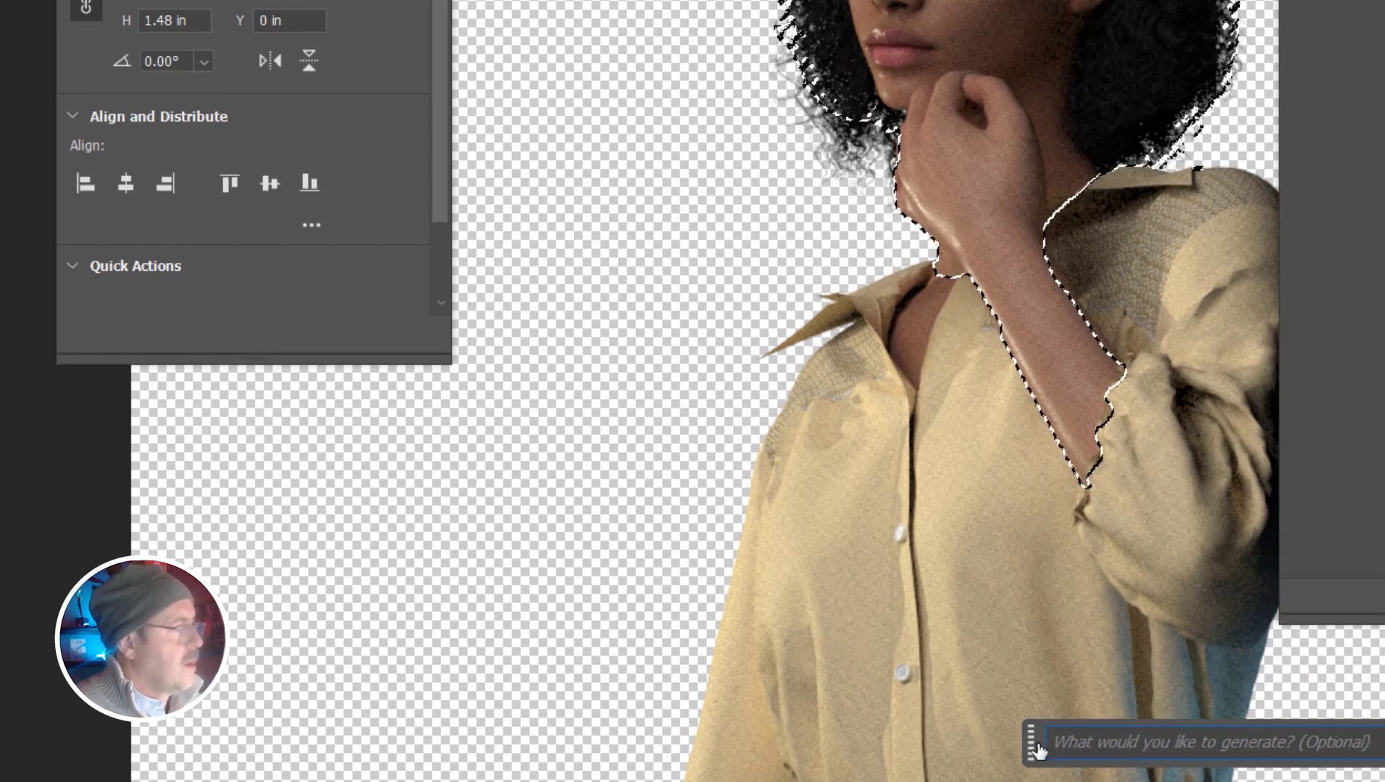
{"action": "left_click_drag", "start_coordinate": [1042, 747], "coordinate": [50, 516]}
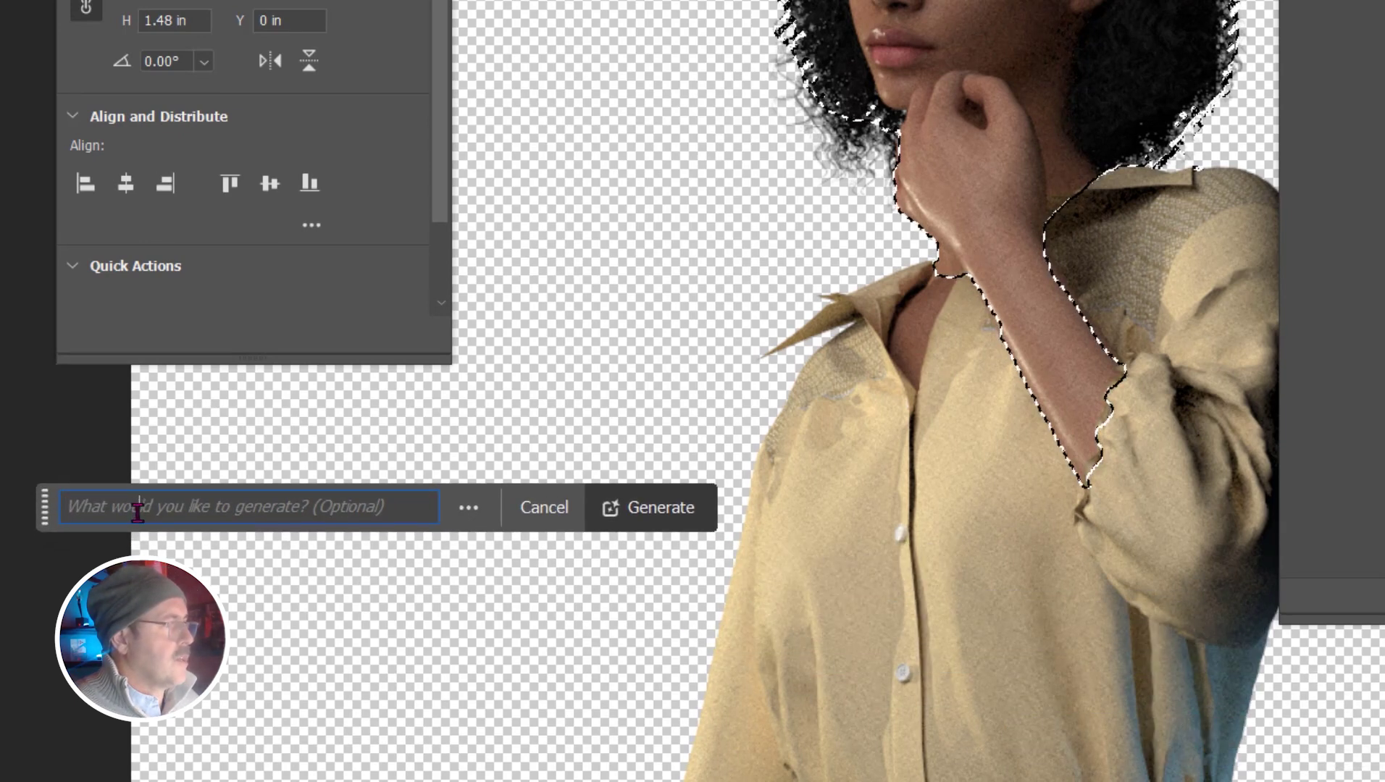
{"action": "key", "text": "ctrl+v"}
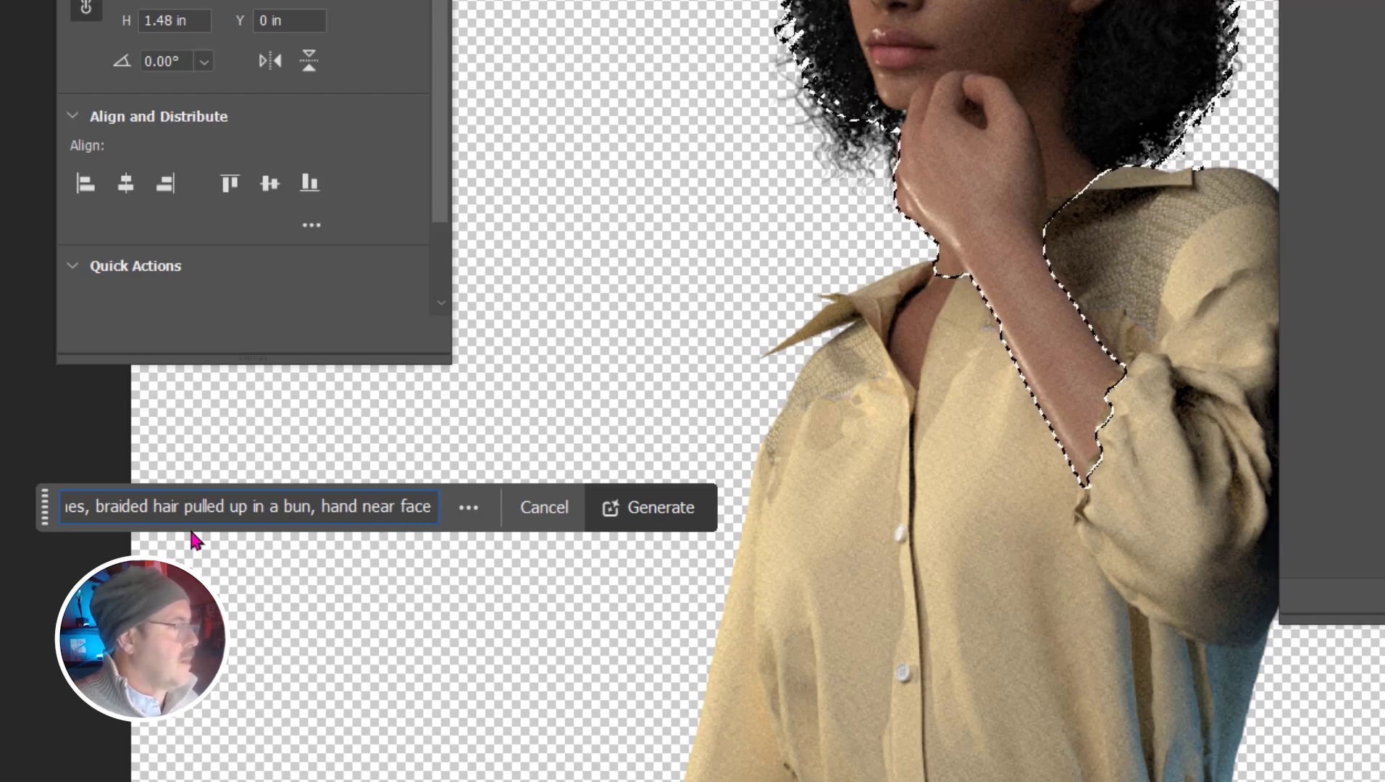
{"action": "left_click", "coordinate": [647, 506]}
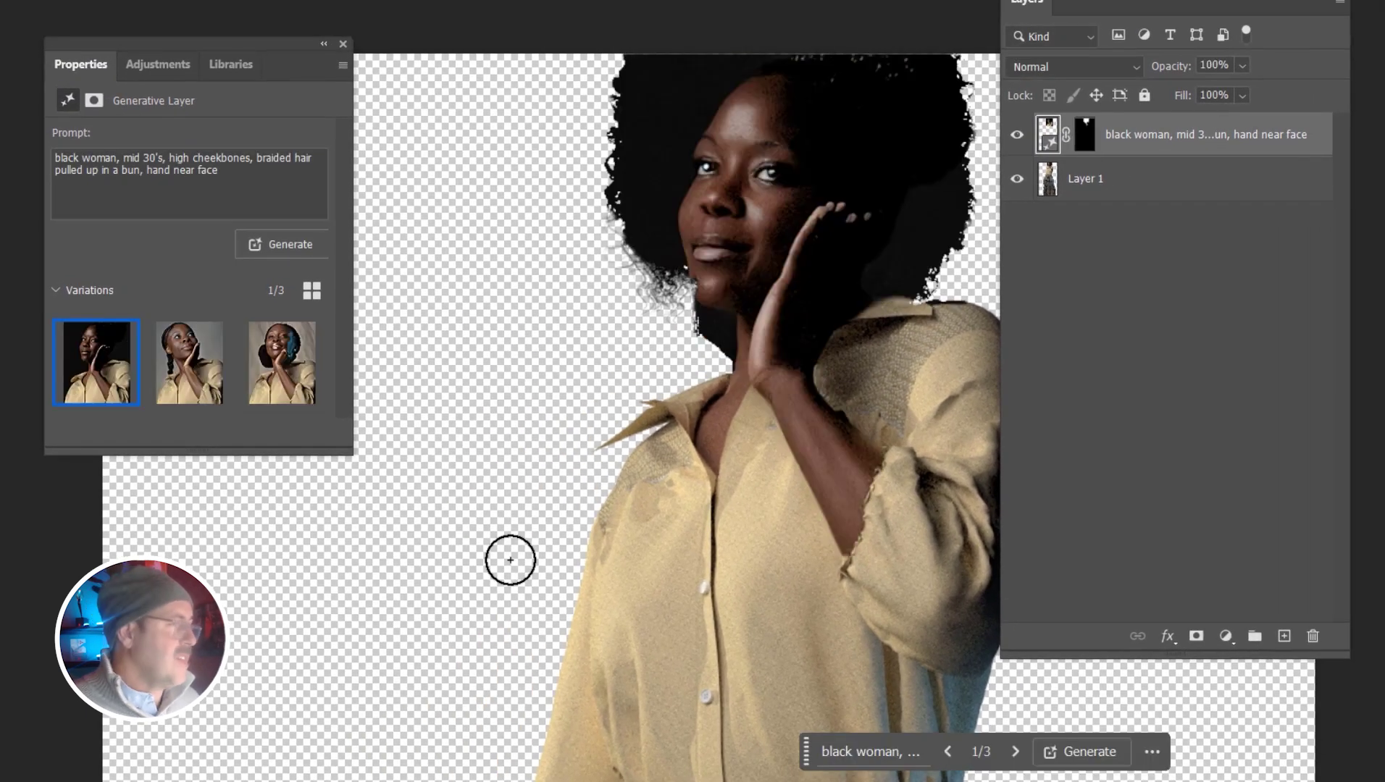
Choose the third generated variation and compare it with the original render by toggling the generative layer's visibility.
{"action": "left_click", "coordinate": [1016, 754]}
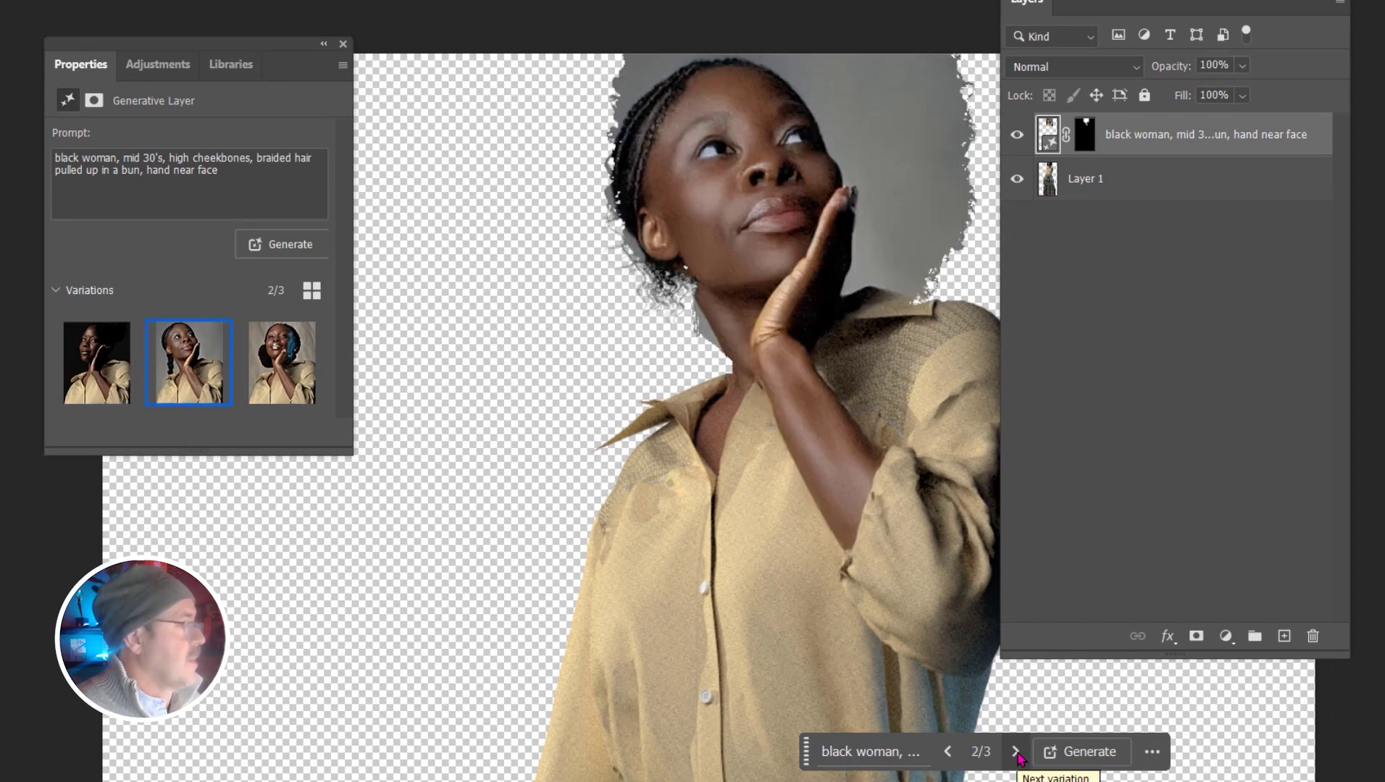
{"action": "left_click", "coordinate": [1016, 753]}
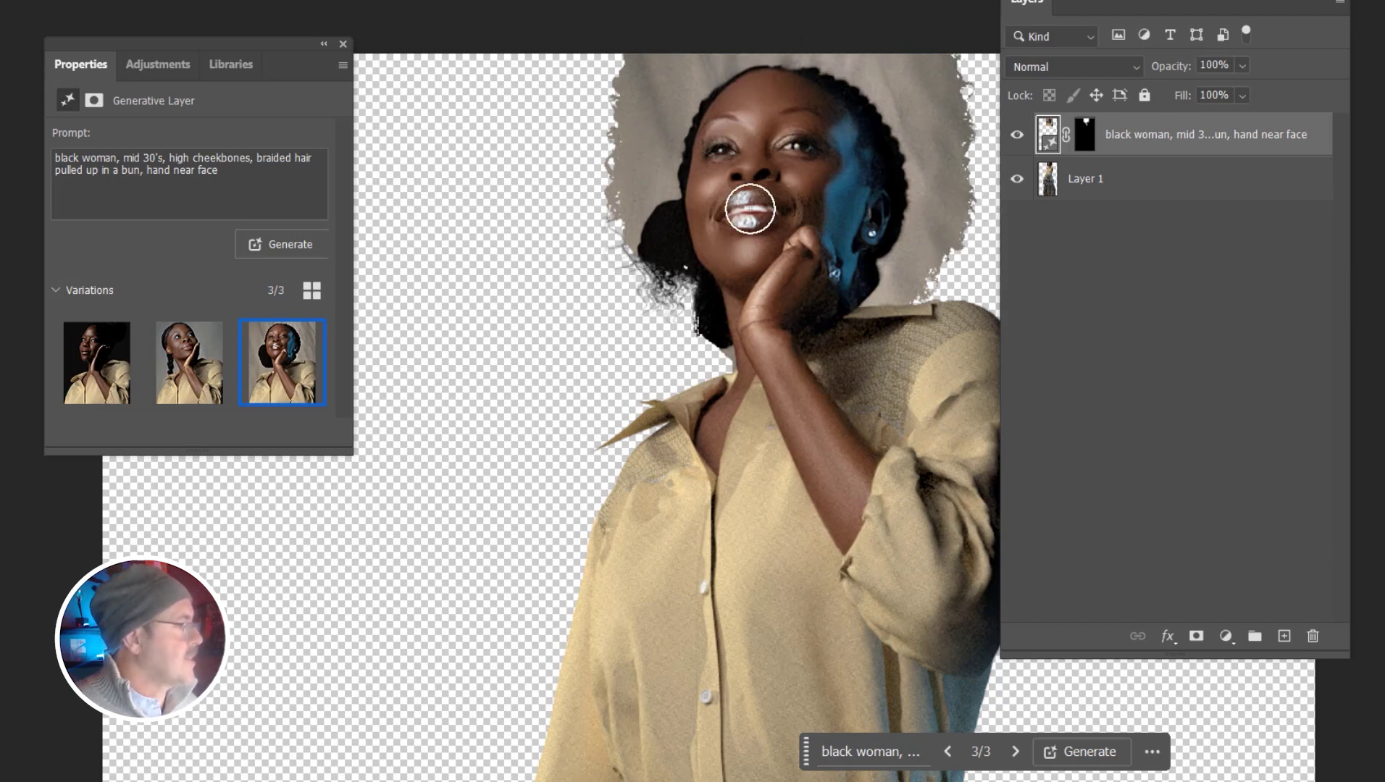
{"action": "left_click", "coordinate": [1017, 136]}
{"action": "left_click", "coordinate": [1017, 136]}
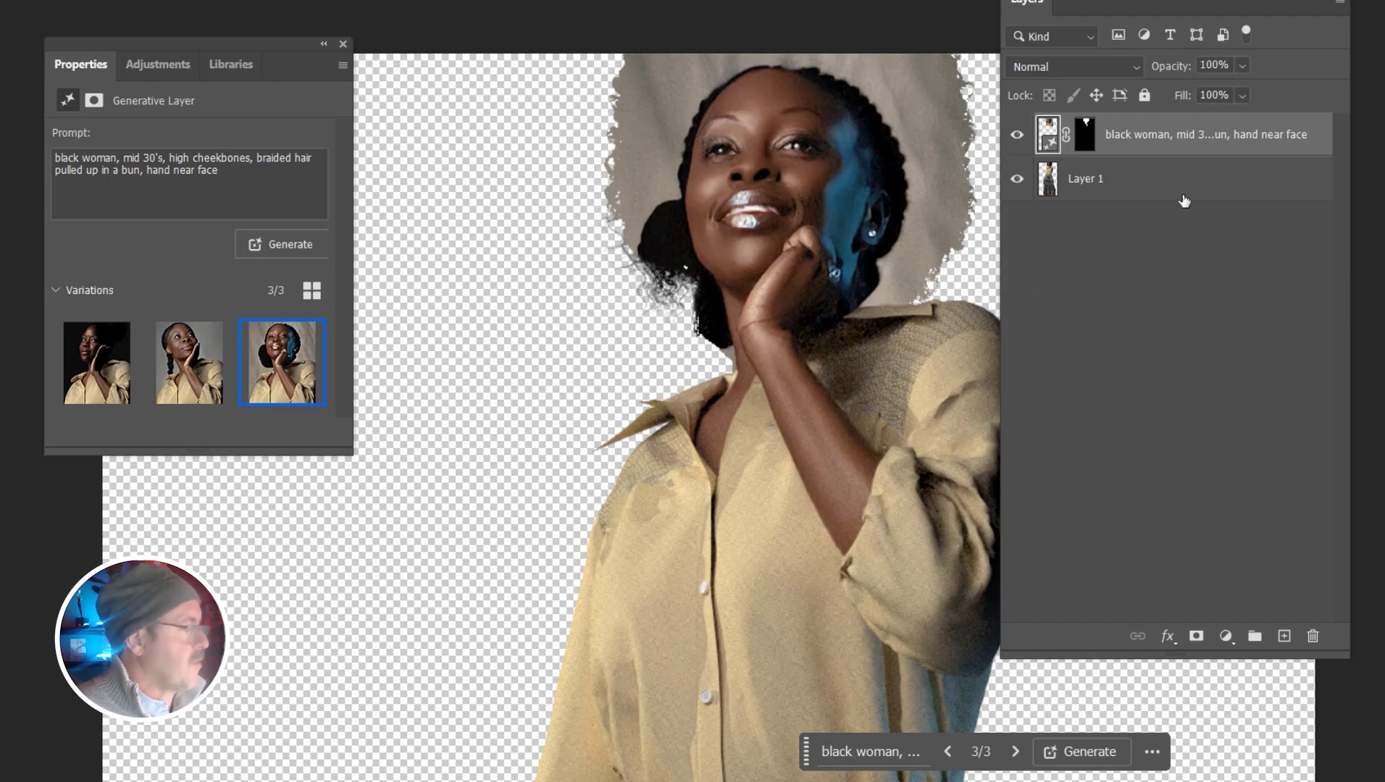
Hide the generative layer, erase the avatar's original upper head and hair on Layer 1 with a larger eraser, and show the generative layer again.
{"action": "left_click", "coordinate": [1087, 135]}
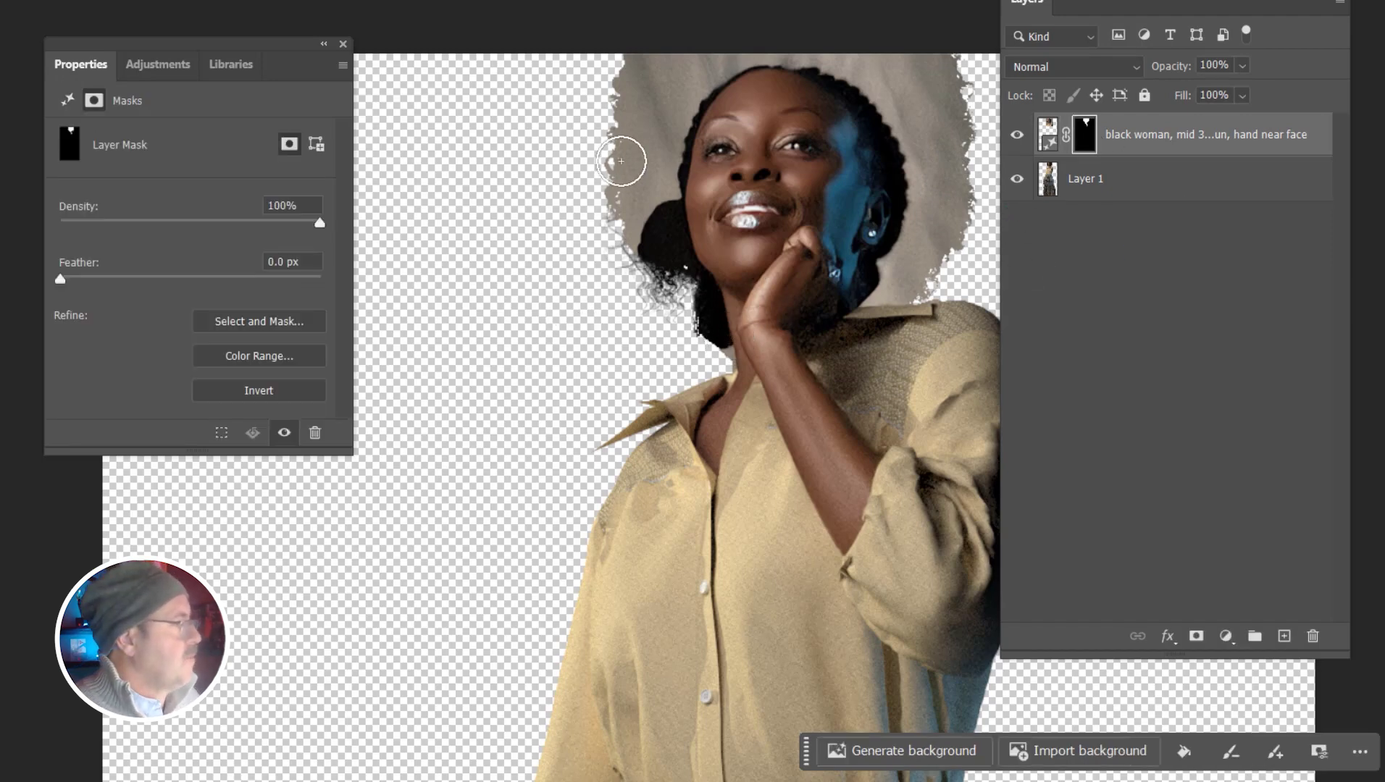
{"action": "left_click", "coordinate": [1017, 135]}
{"action": "left_click", "coordinate": [1087, 179]}
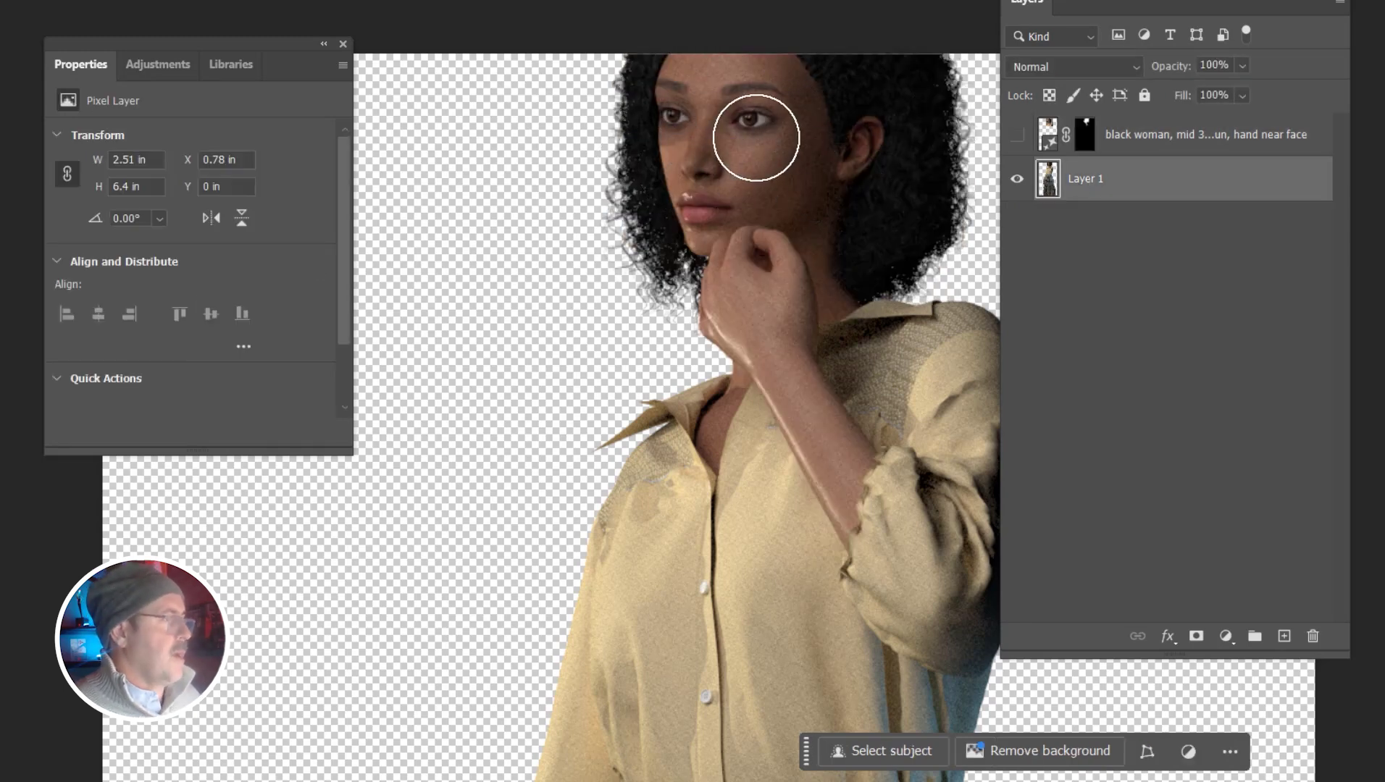
{"action": "key", "text": "bracketright"}
{"action": "key", "text": "bracketright"}
{"action": "key", "text": "bracketright"}
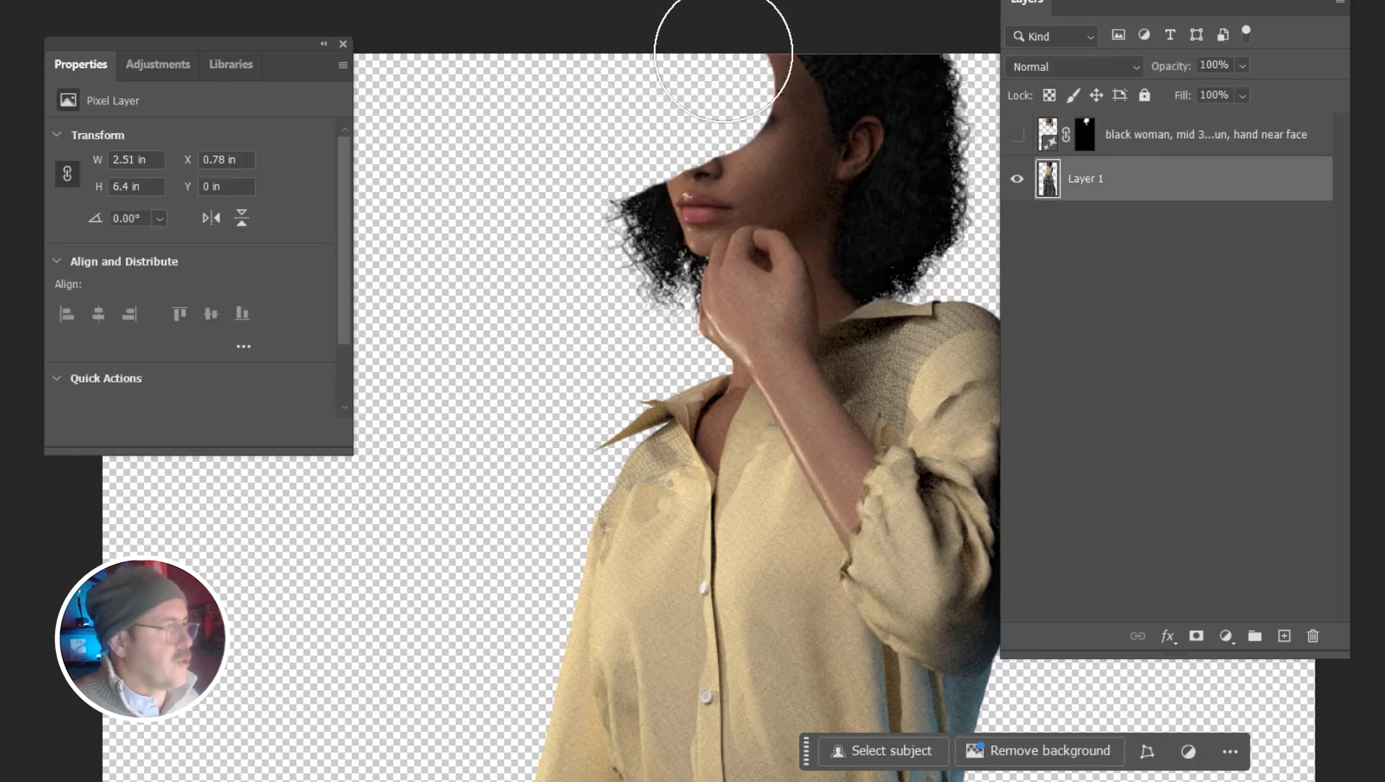
{"action": "mouse_move", "coordinate": [728, 50]}
{"action": "left_mouse_down"}
{"action": "mouse_move", "coordinate": [841, 56]}
{"action": "mouse_move", "coordinate": [903, 87]}
{"action": "mouse_move", "coordinate": [926, 217]}
{"action": "mouse_move", "coordinate": [829, 124]}
{"action": "mouse_move", "coordinate": [696, 117]}
{"action": "mouse_move", "coordinate": [609, 210]}
{"action": "mouse_move", "coordinate": [622, 258]}
{"action": "mouse_move", "coordinate": [730, 84]}
{"action": "left_mouse_up"}
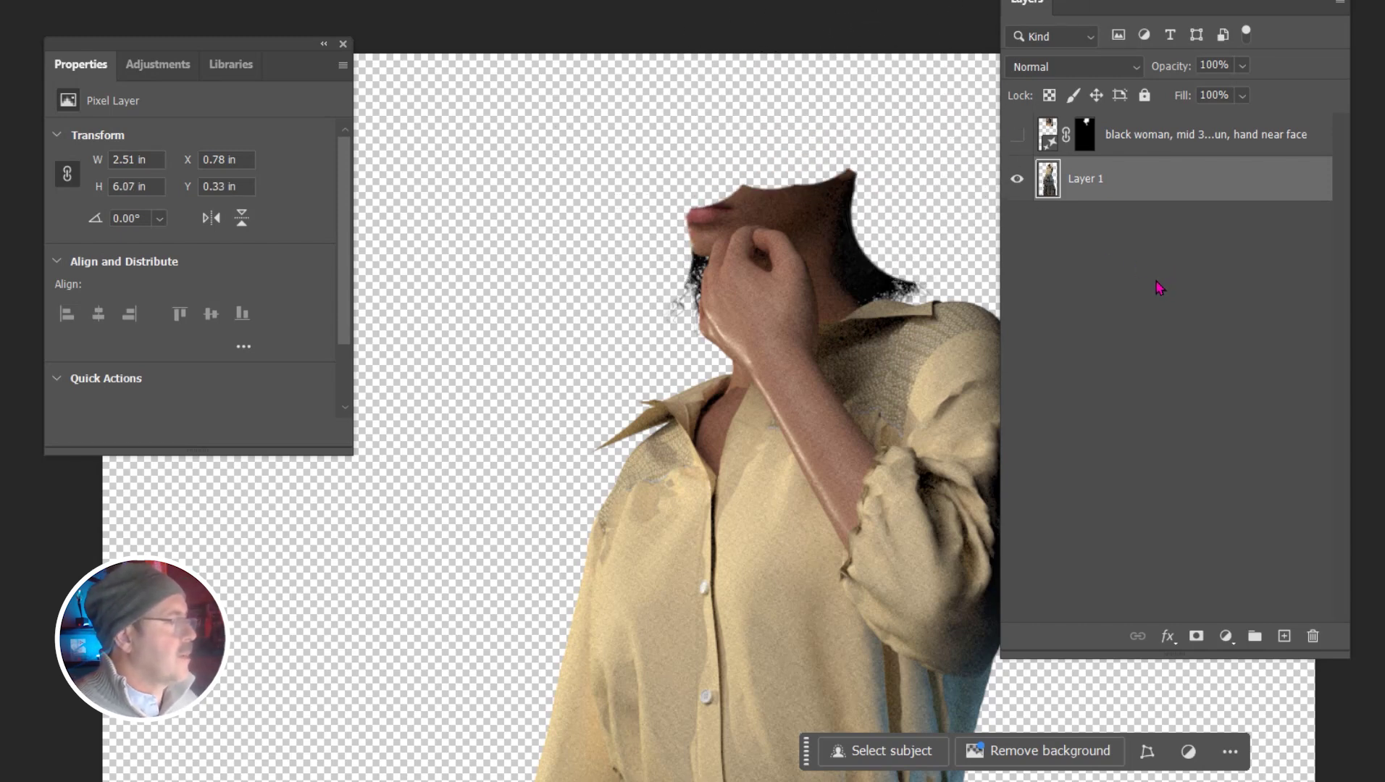
{"action": "key", "text": "ctrl+z"}
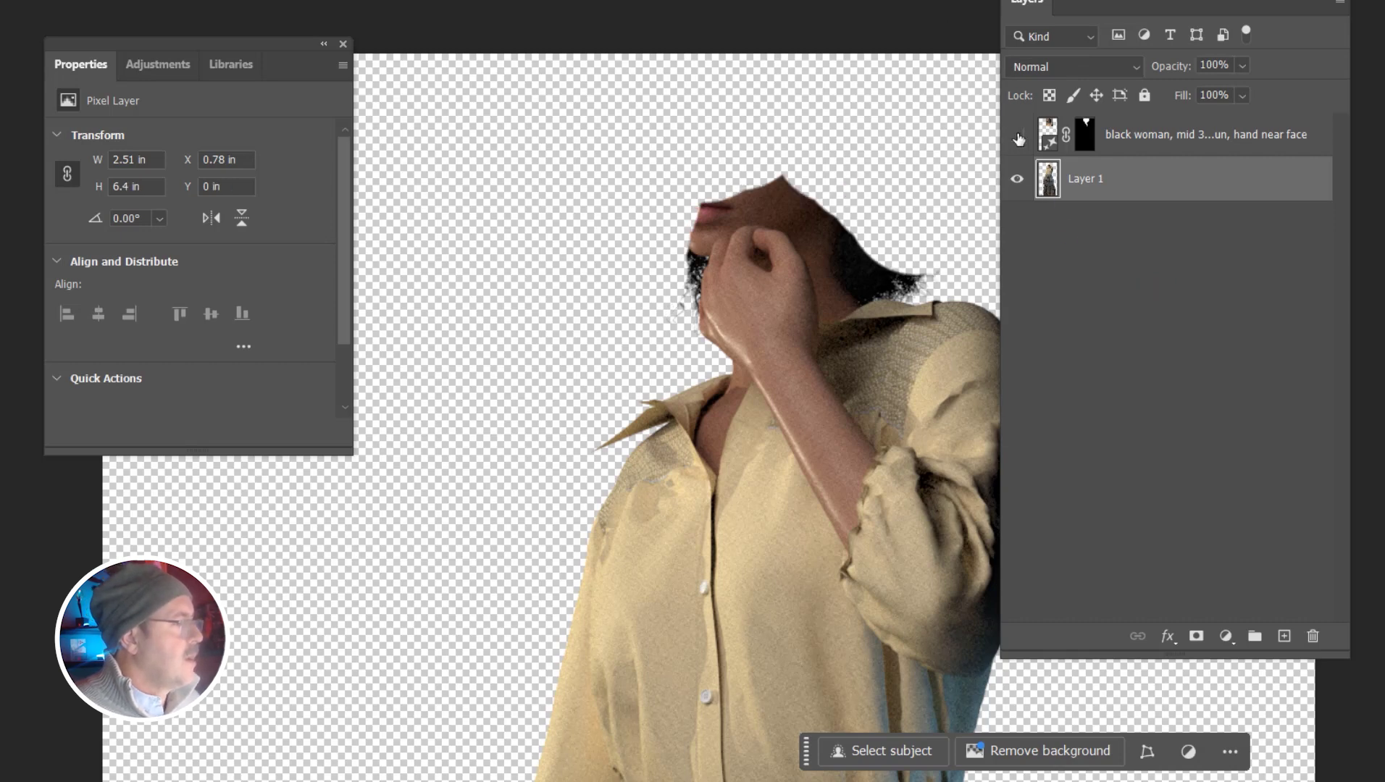
{"action": "left_click", "coordinate": [1018, 136]}
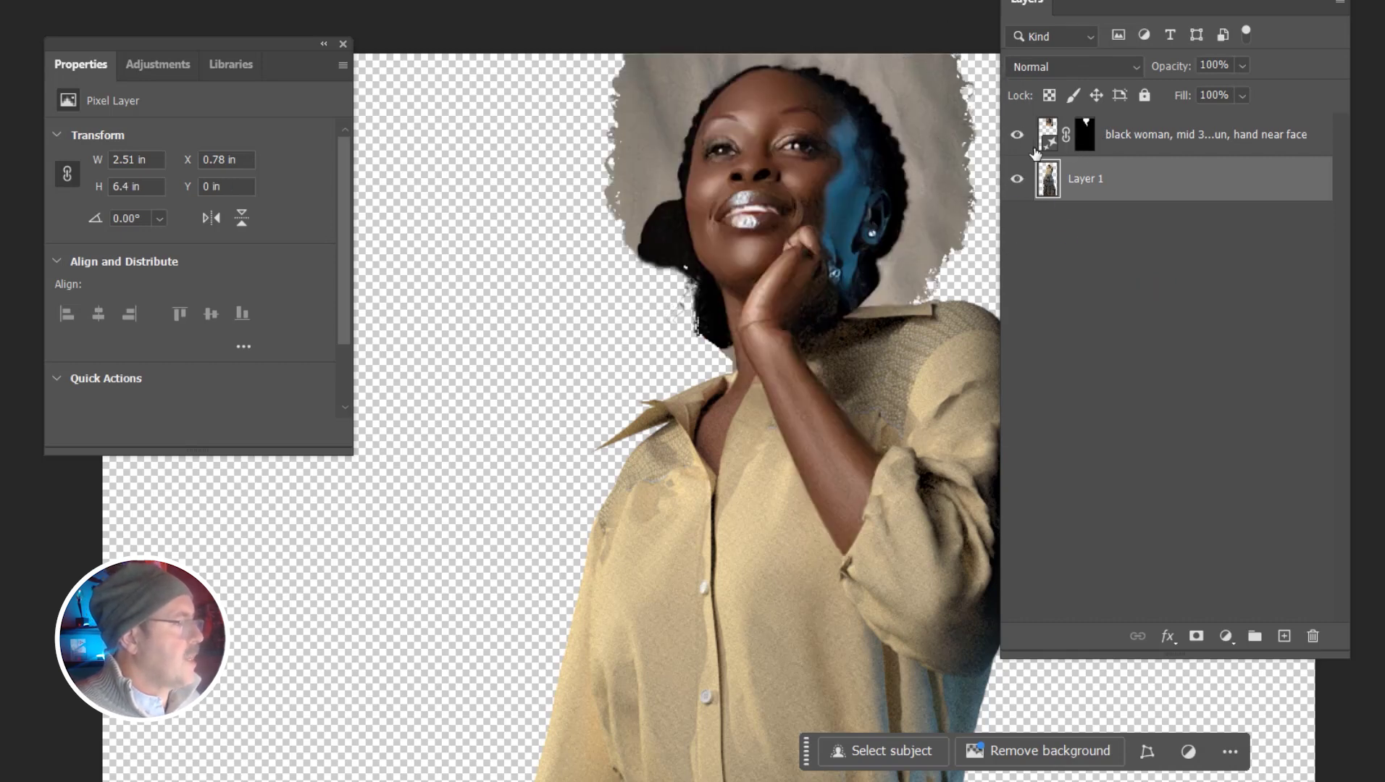
Brush away the outer edges of the gray backdrop around the head on the generative layer's mask.
{"action": "left_click", "coordinate": [1089, 141]}
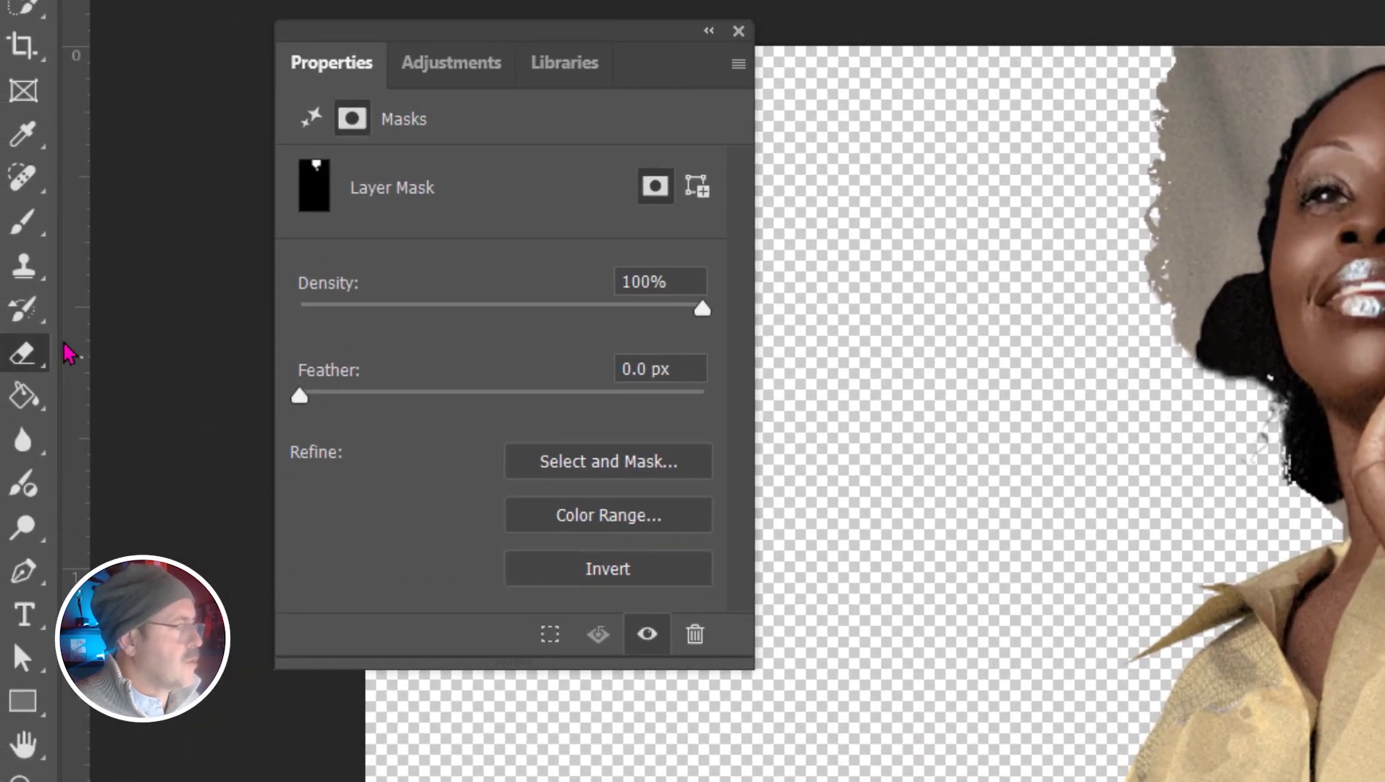
{"action": "left_click", "coordinate": [23, 227]}
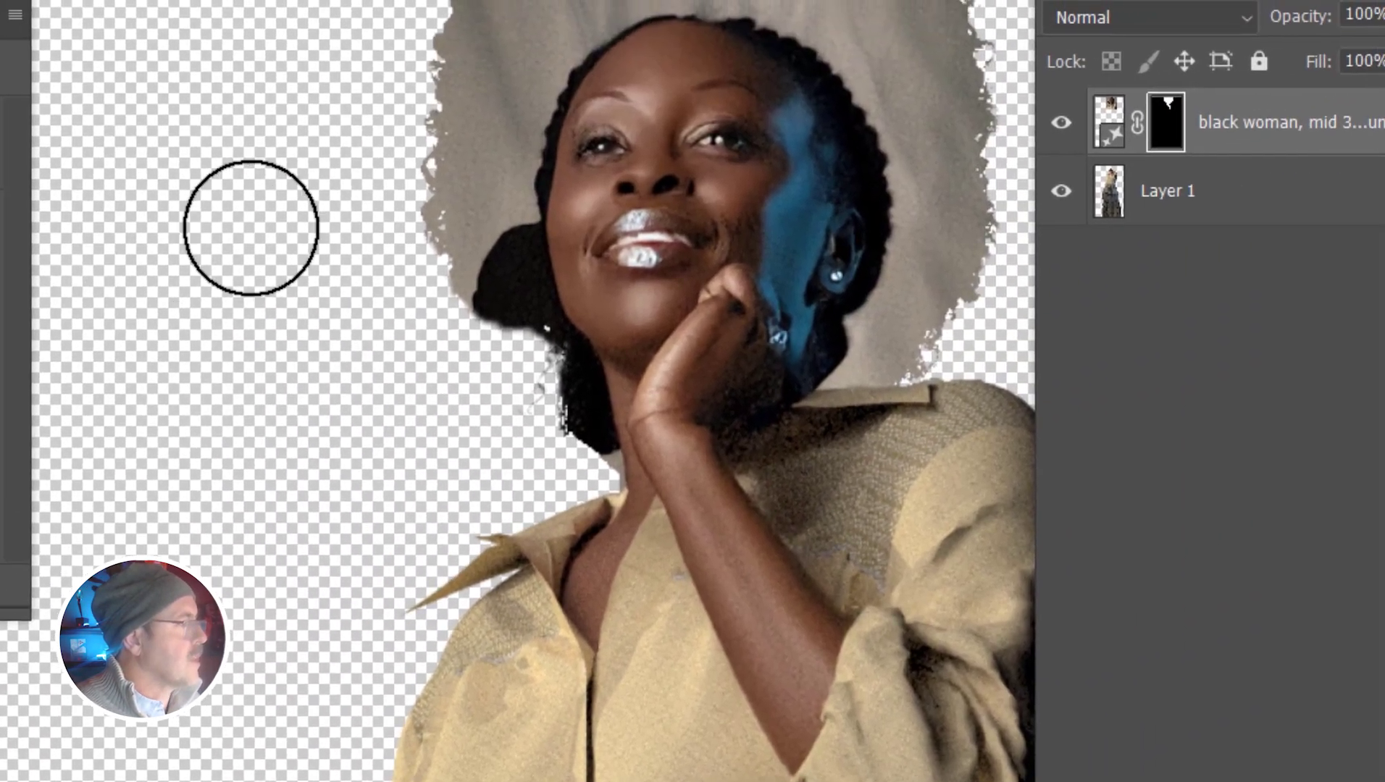
{"action": "mouse_move", "coordinate": [427, 190]}
{"action": "left_mouse_down"}
{"action": "mouse_move", "coordinate": [393, 108]}
{"action": "mouse_move", "coordinate": [493, 0]}
{"action": "mouse_move", "coordinate": [386, 191]}
{"action": "left_mouse_up"}
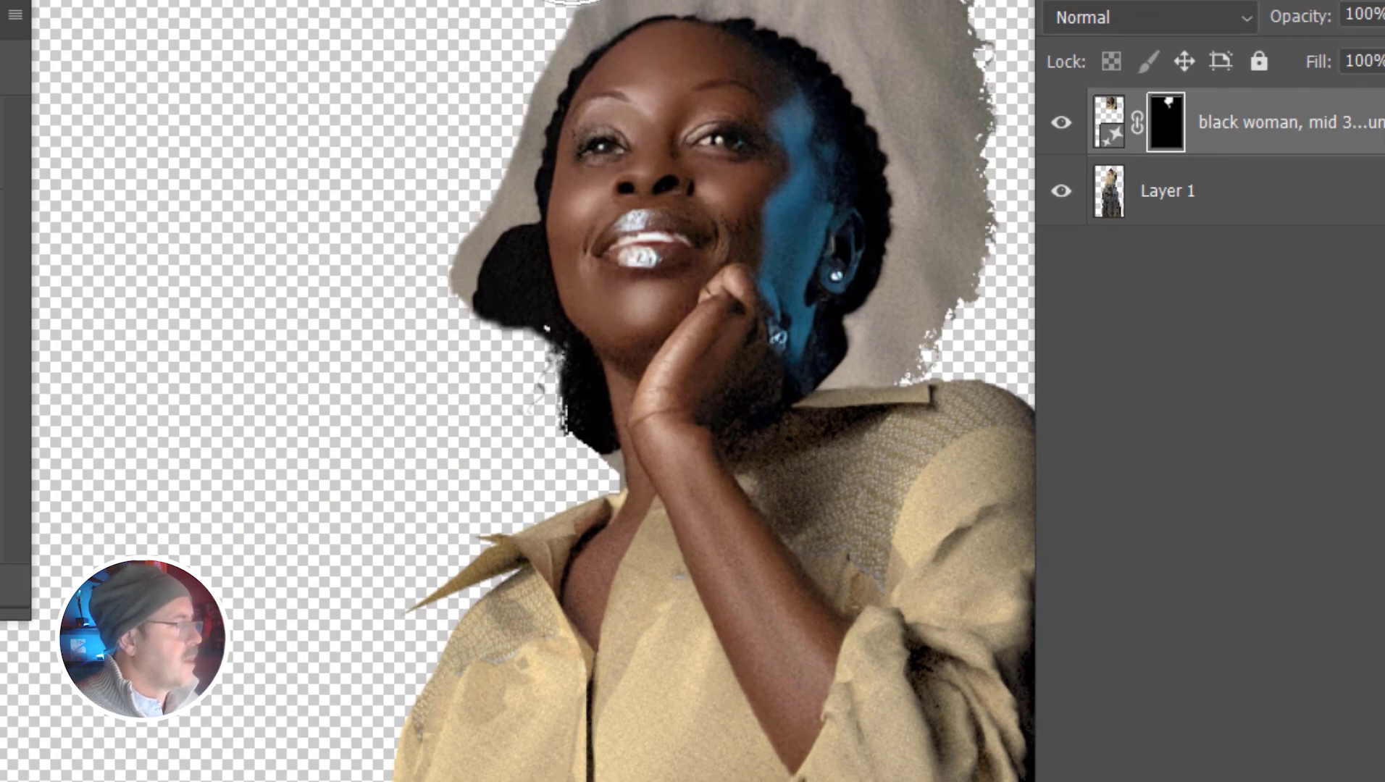
{"action": "mouse_move", "coordinate": [783, 0]}
{"action": "left_mouse_down"}
{"action": "mouse_move", "coordinate": [931, 69]}
{"action": "mouse_move", "coordinate": [1020, 193]}
{"action": "mouse_move", "coordinate": [1086, 239]}
{"action": "left_mouse_up"}
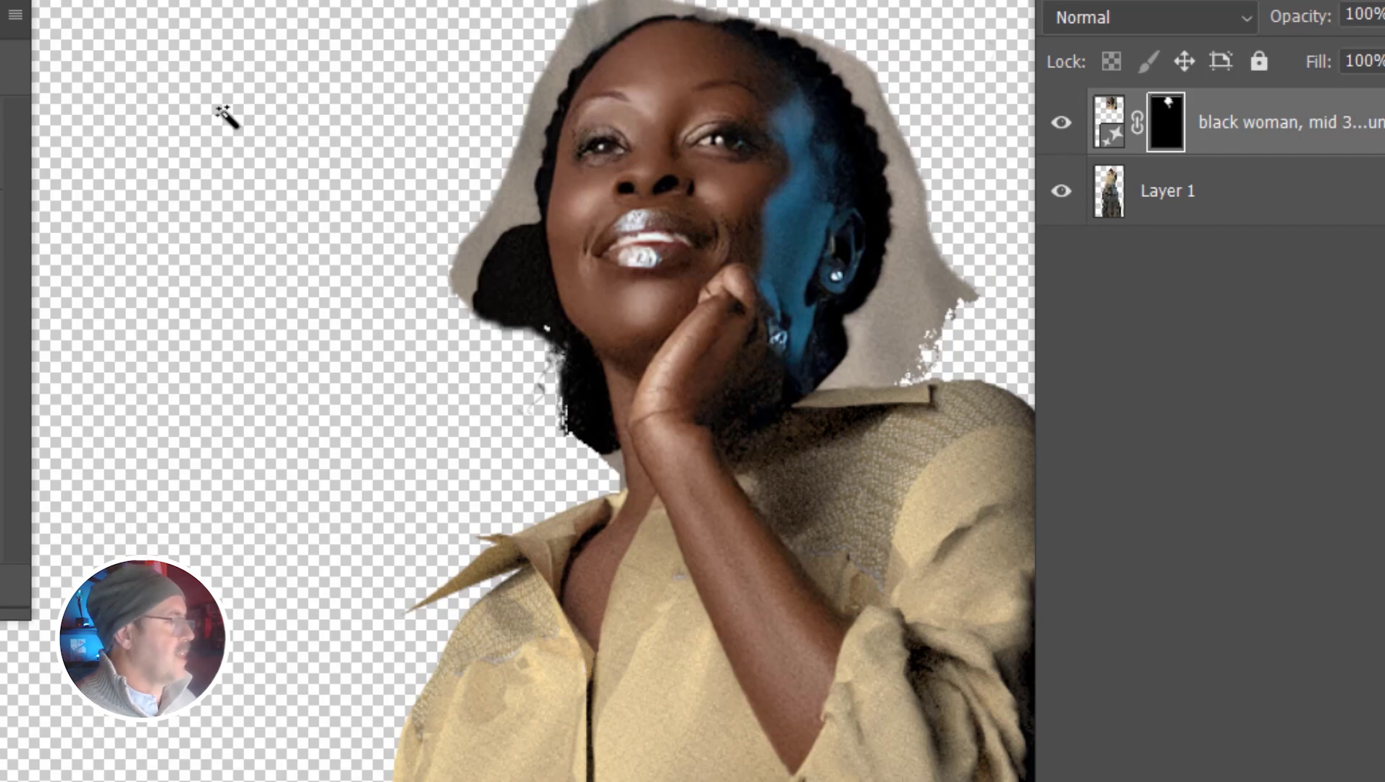
Select the gray backdrop around the head with the Magic Wand, paint it out on the layer mask, and deselect.
{"action": "left_click", "coordinate": [519, 162]}
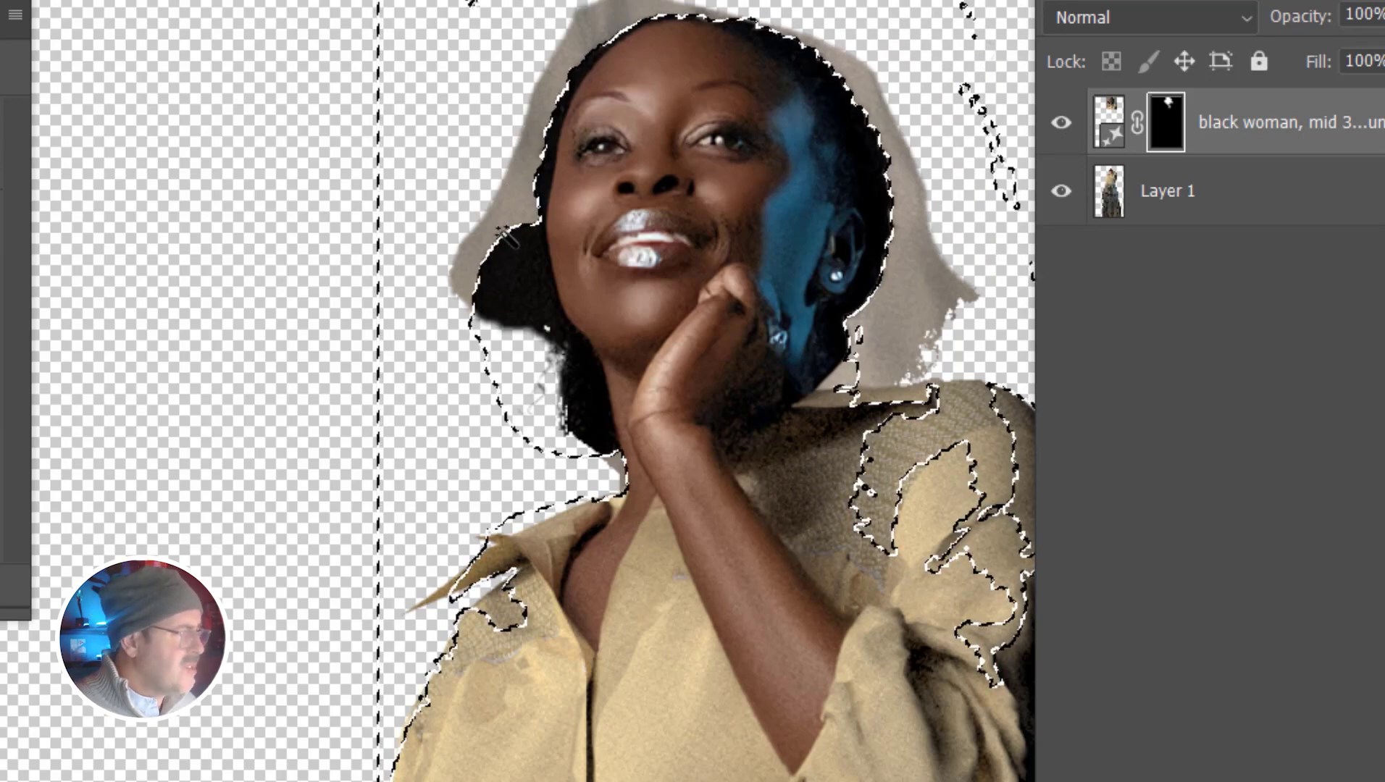
{"action": "key", "text": "b"}
{"action": "mouse_move", "coordinate": [464, 224]}
{"action": "left_mouse_down"}
{"action": "mouse_move", "coordinate": [566, 29]}
{"action": "mouse_move", "coordinate": [869, 7]}
{"action": "mouse_move", "coordinate": [922, 378]}
{"action": "mouse_move", "coordinate": [891, 394]}
{"action": "left_mouse_up"}
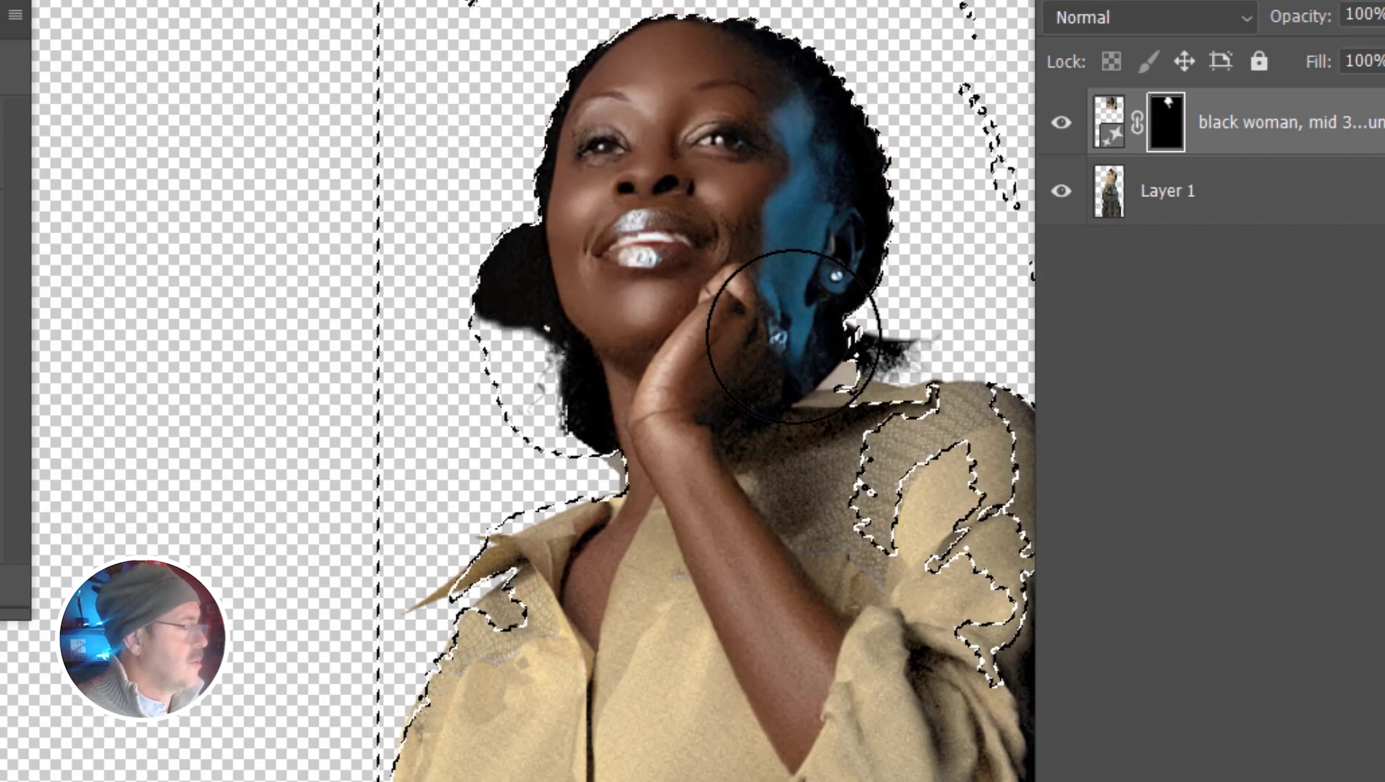
{"action": "key", "text": "ctrl+d"}
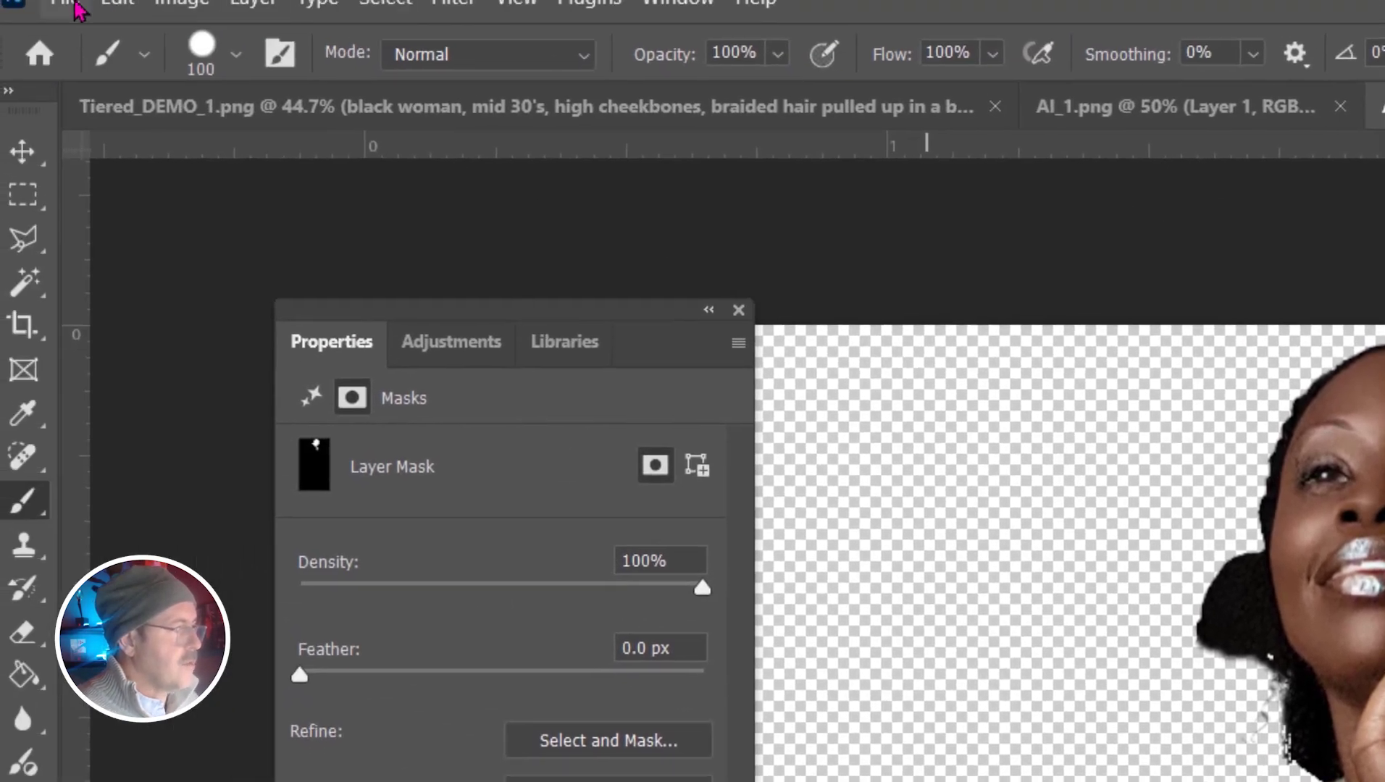
Place the forest image "download" beneath Layer 1 as the background and apply a Box Blur smart filter to it.
{"action": "left_click", "coordinate": [77, 9]}
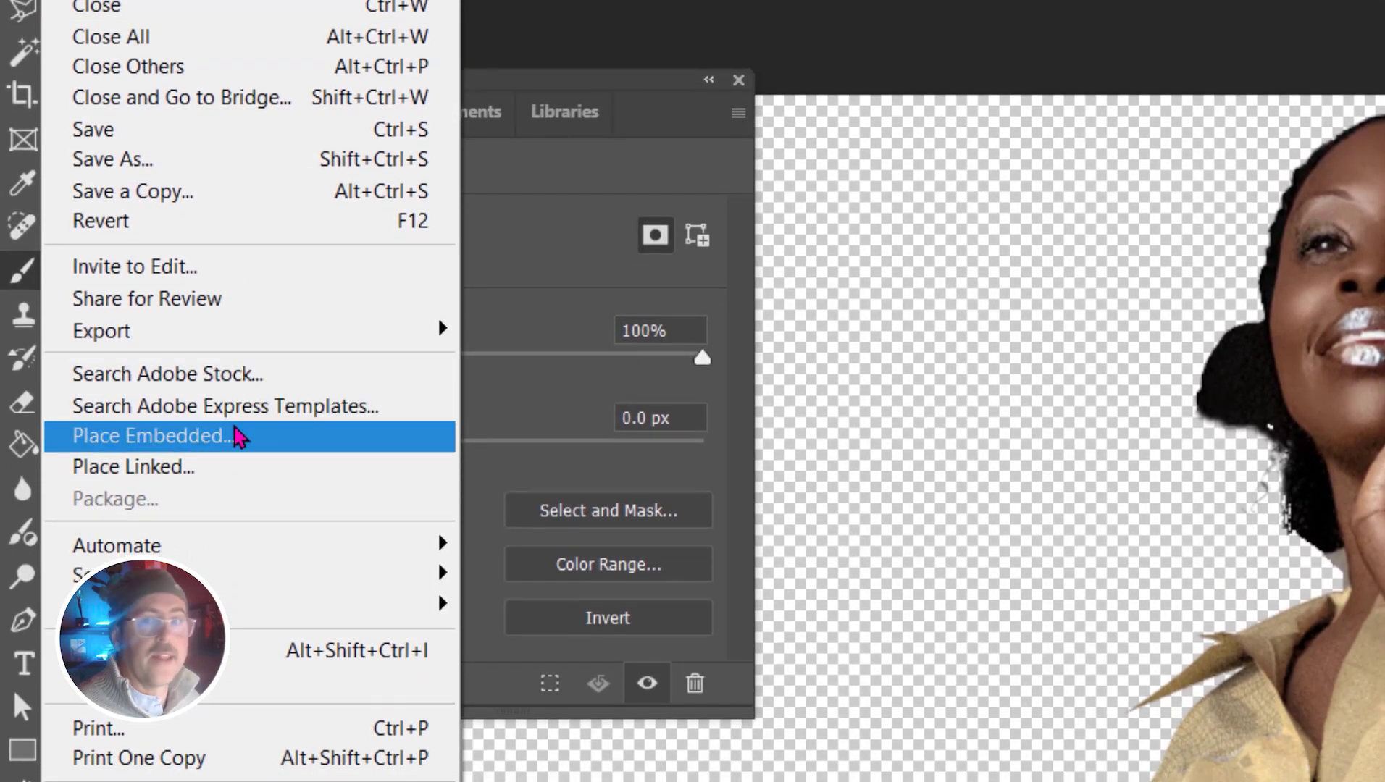
{"action": "left_click", "coordinate": [238, 643]}
{"action": "left_click", "coordinate": [275, 83]}
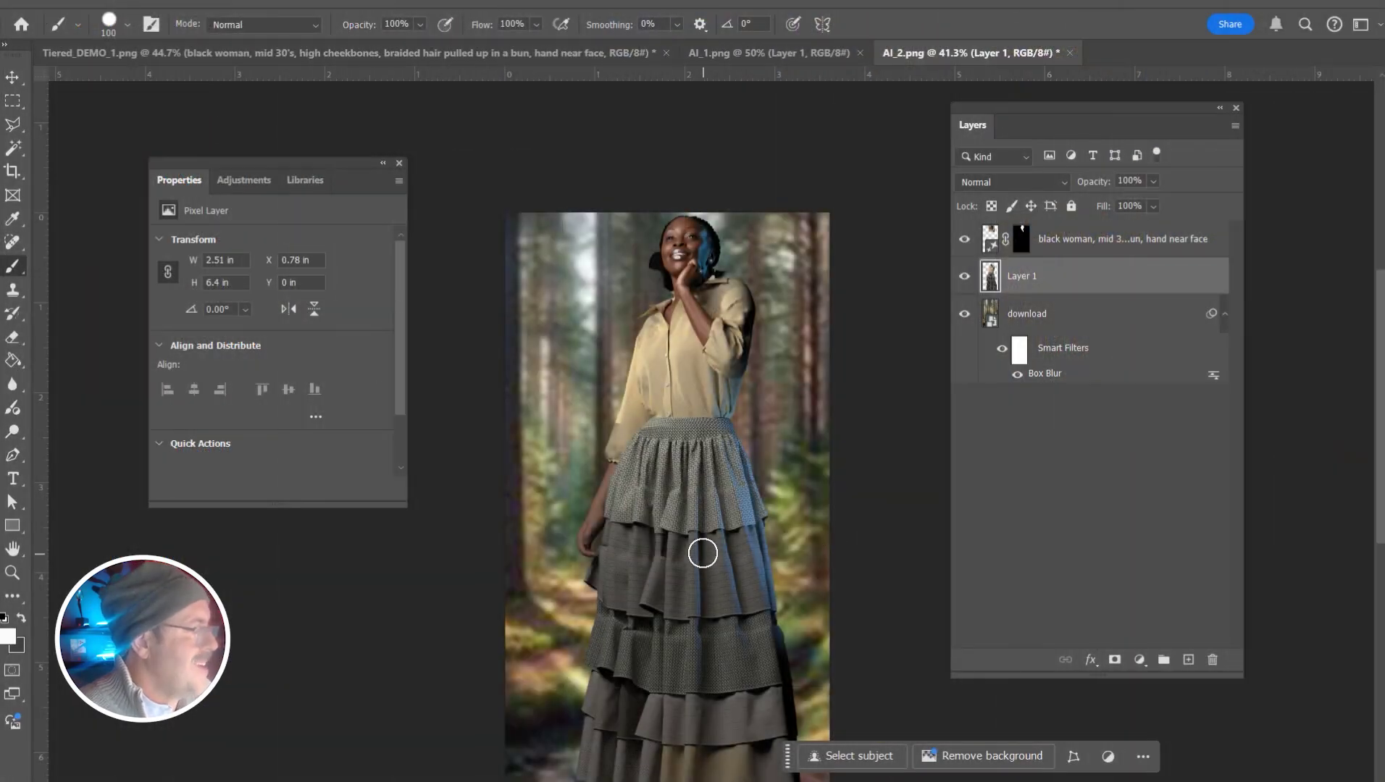
Brighten the skirt on the figure using the Adjustment Brush with a Curves adjustment above Layer 1.
{"action": "scroll", "coordinate": [703, 554], "scroll_direction": "up", "scroll_amount": 3, "text": "alt"}
{"action": "scroll", "coordinate": [707, 552], "scroll_direction": "down", "scroll_amount": 2, "text": "alt"}
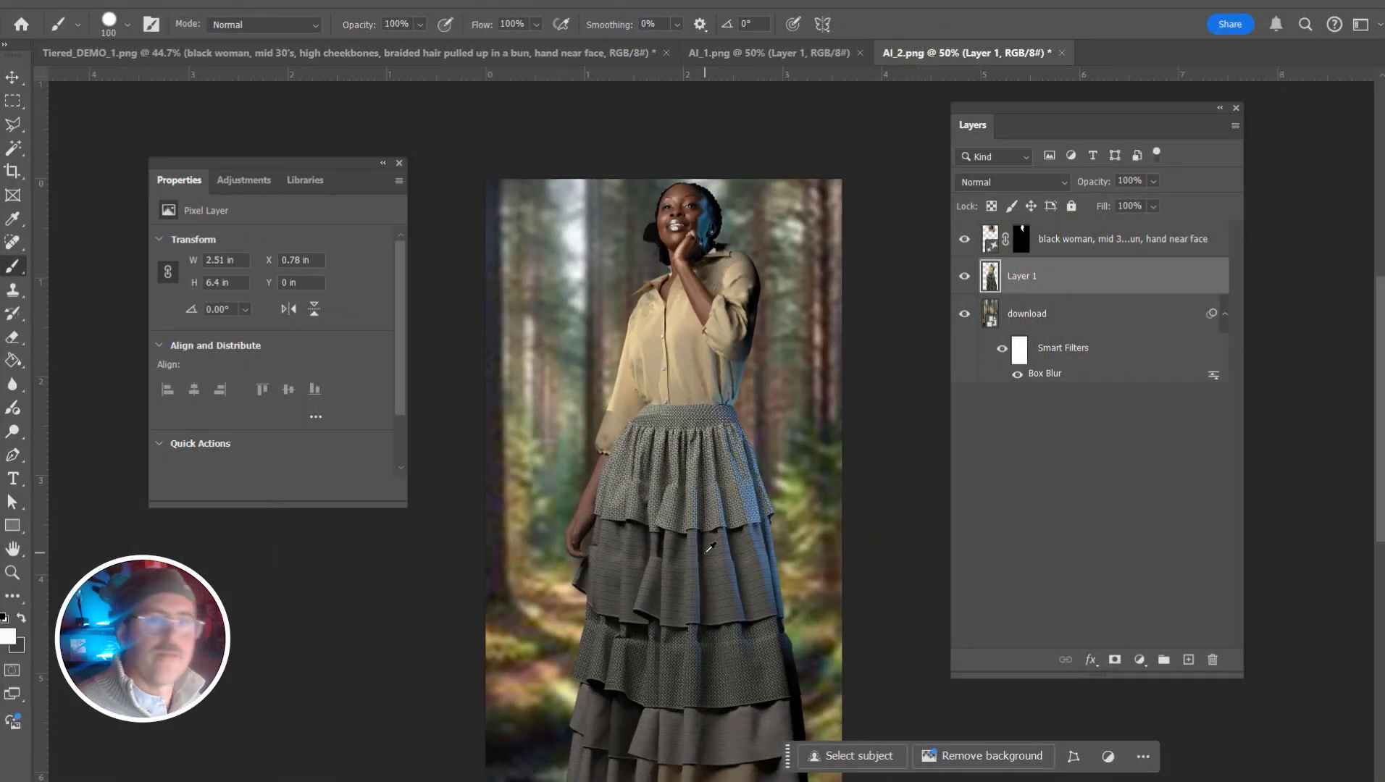
{"action": "scroll", "coordinate": [707, 552], "scroll_direction": "down", "scroll_amount": 1}
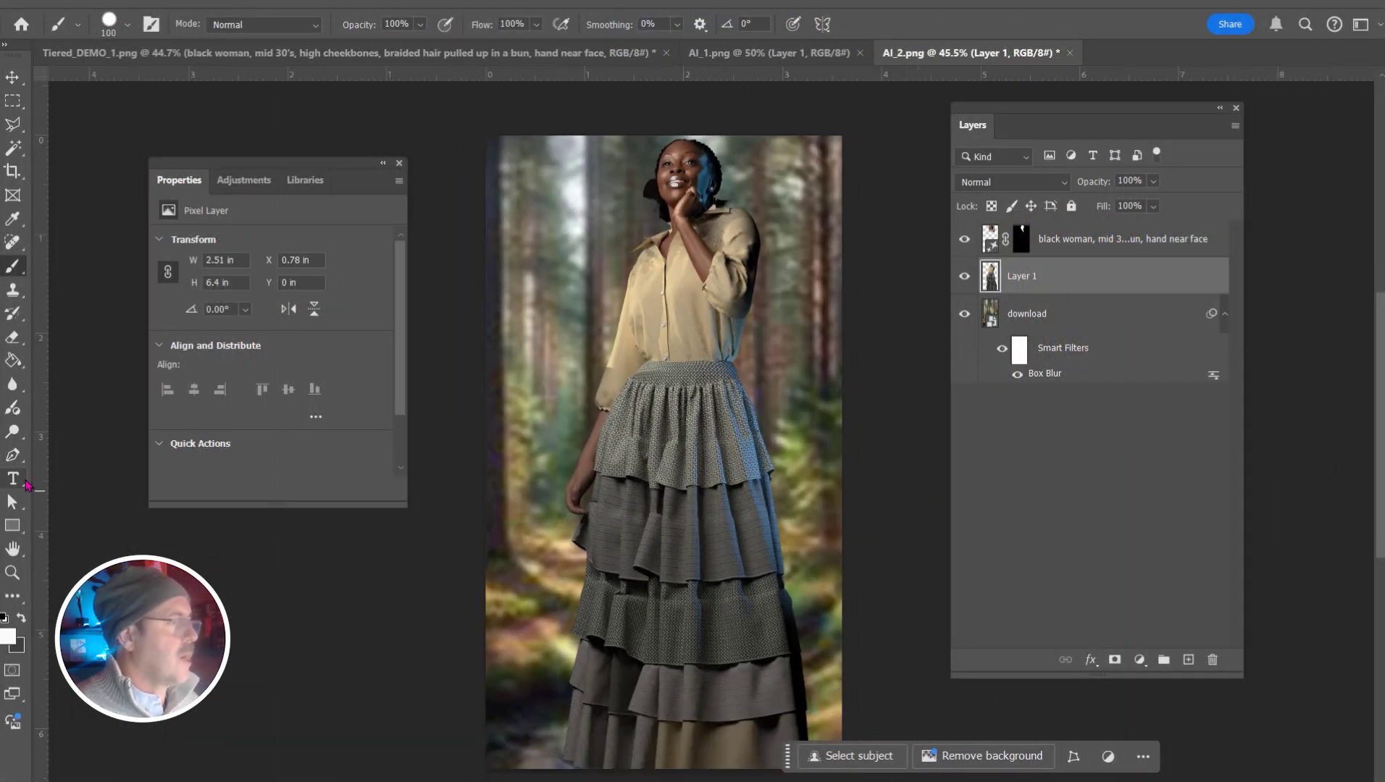
{"action": "left_click", "coordinate": [22, 411]}
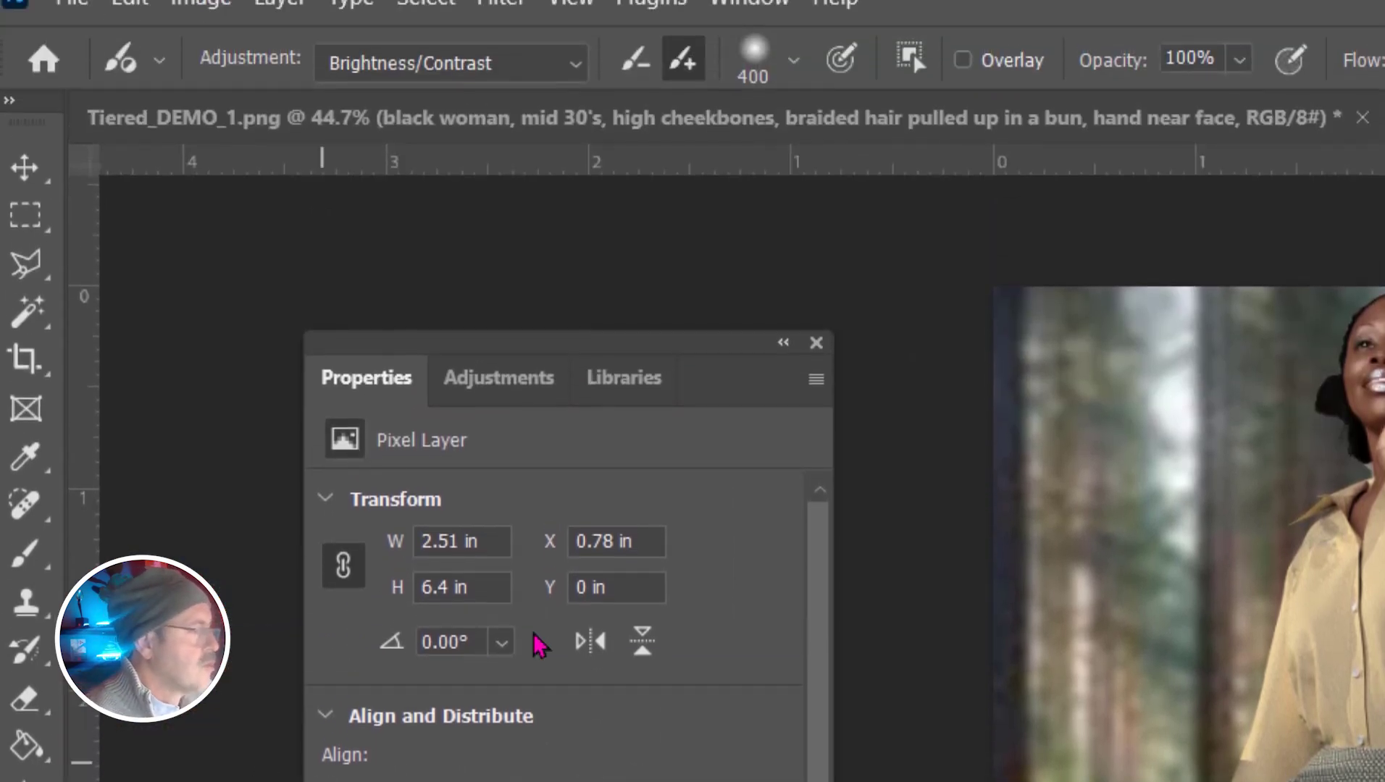
{"action": "left_click", "coordinate": [575, 65]}
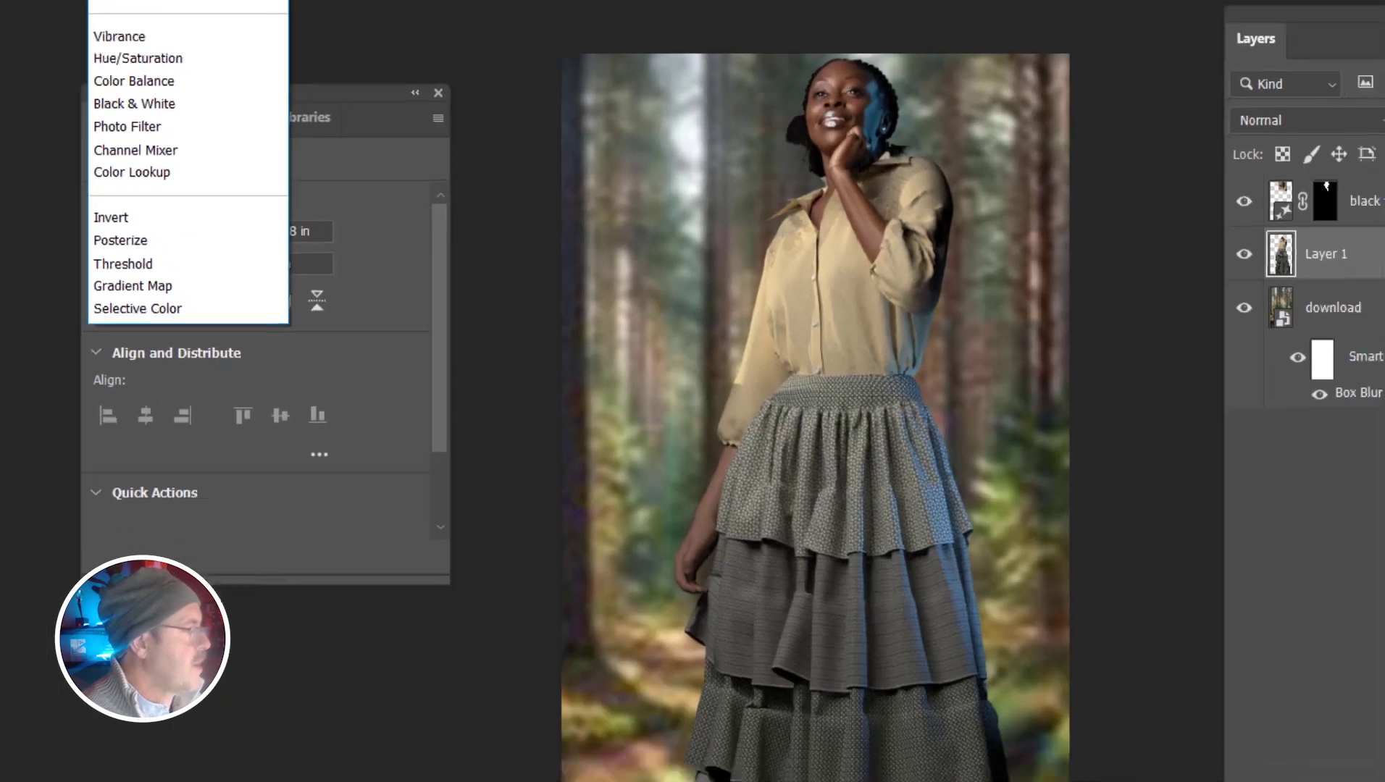
{"action": "left_click", "coordinate": [521, 162]}
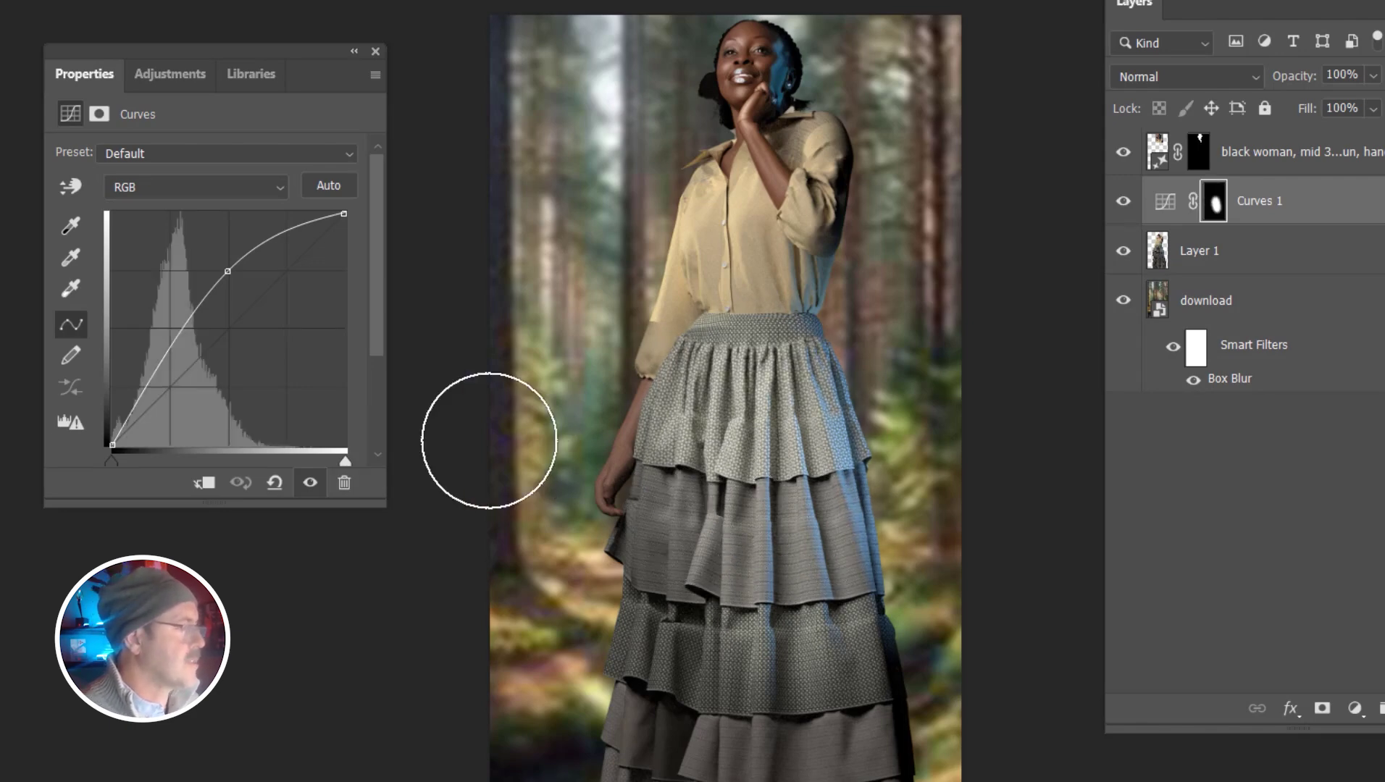
Extend the Curves 1 adjustment down the lower skirt tiers with a gentle brightening curve, and merge it with Layer 1.
{"action": "left_click_drag", "start_coordinate": [227, 273], "coordinate": [238, 358]}
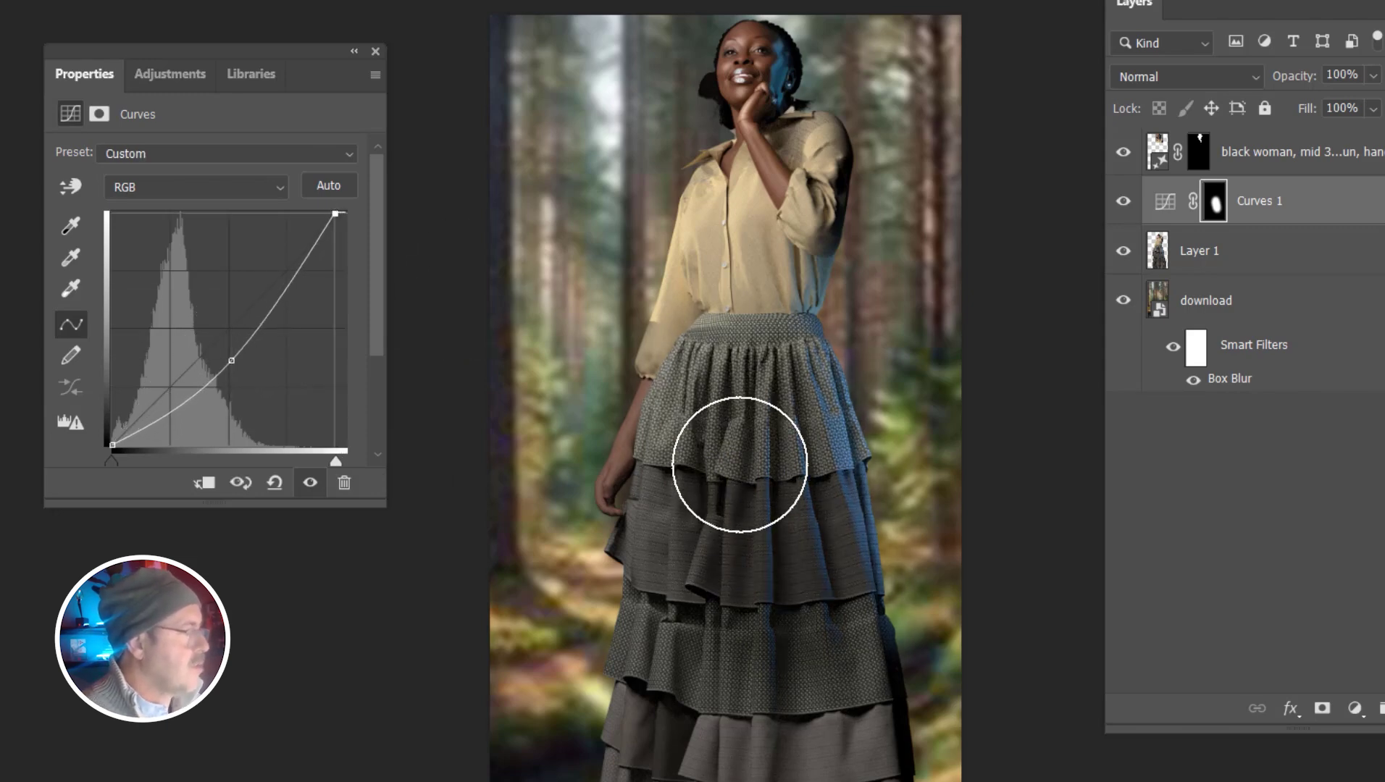
{"action": "mouse_move", "coordinate": [739, 468]}
{"action": "left_mouse_down"}
{"action": "mouse_move", "coordinate": [718, 247]}
{"action": "mouse_move", "coordinate": [729, 526]}
{"action": "mouse_move", "coordinate": [771, 575]}
{"action": "mouse_move", "coordinate": [662, 779]}
{"action": "mouse_move", "coordinate": [718, 781]}
{"action": "left_mouse_up"}
{"action": "left_click_drag", "start_coordinate": [231, 368], "coordinate": [203, 364]}
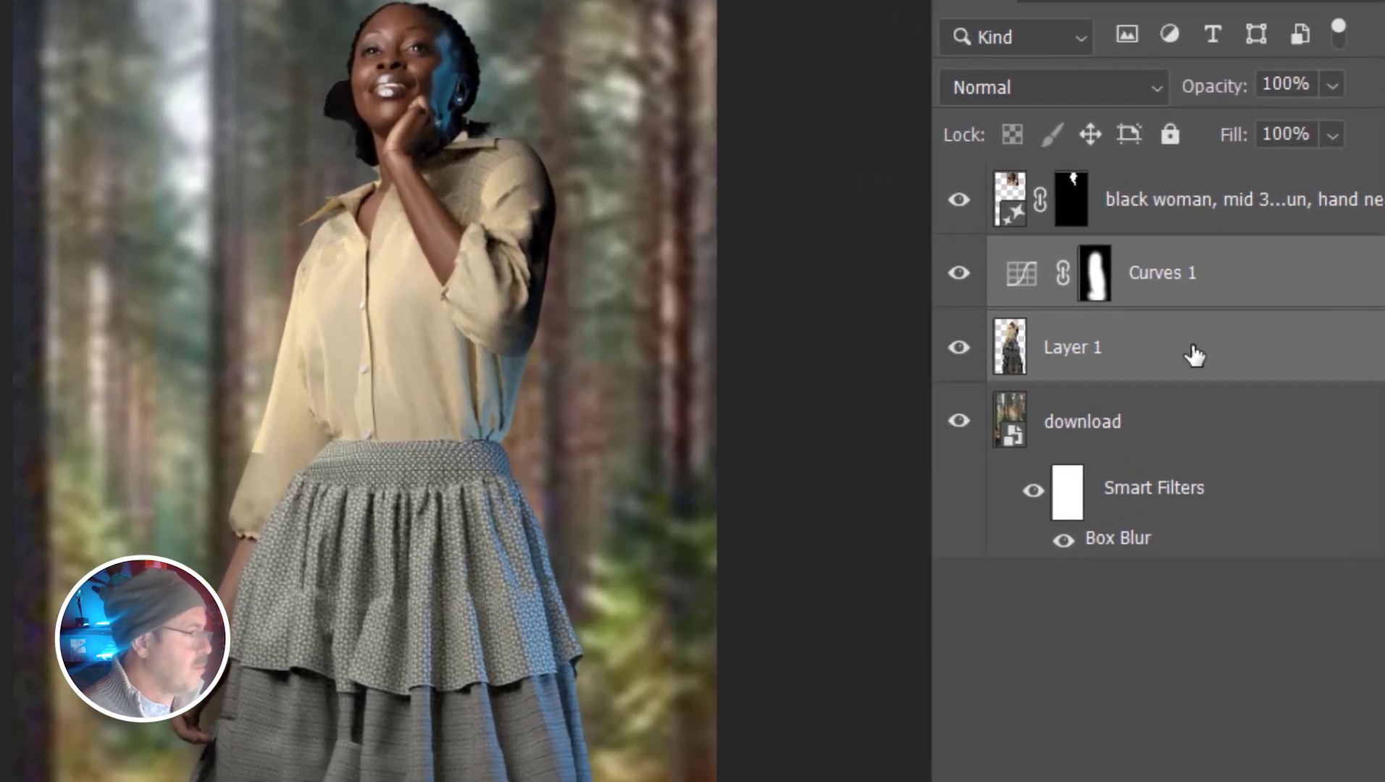
{"action": "right_click", "coordinate": [1282, 255]}
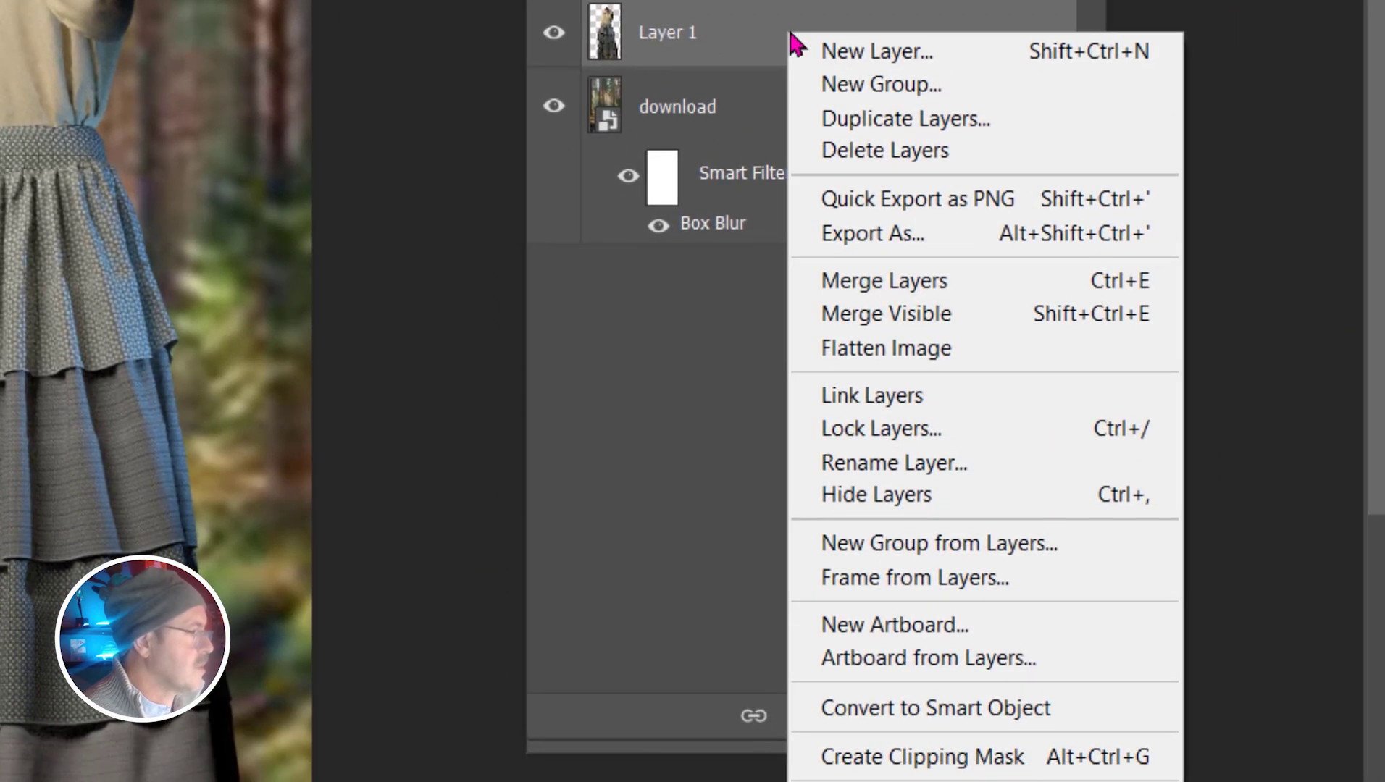
{"action": "left_click", "coordinate": [878, 283]}
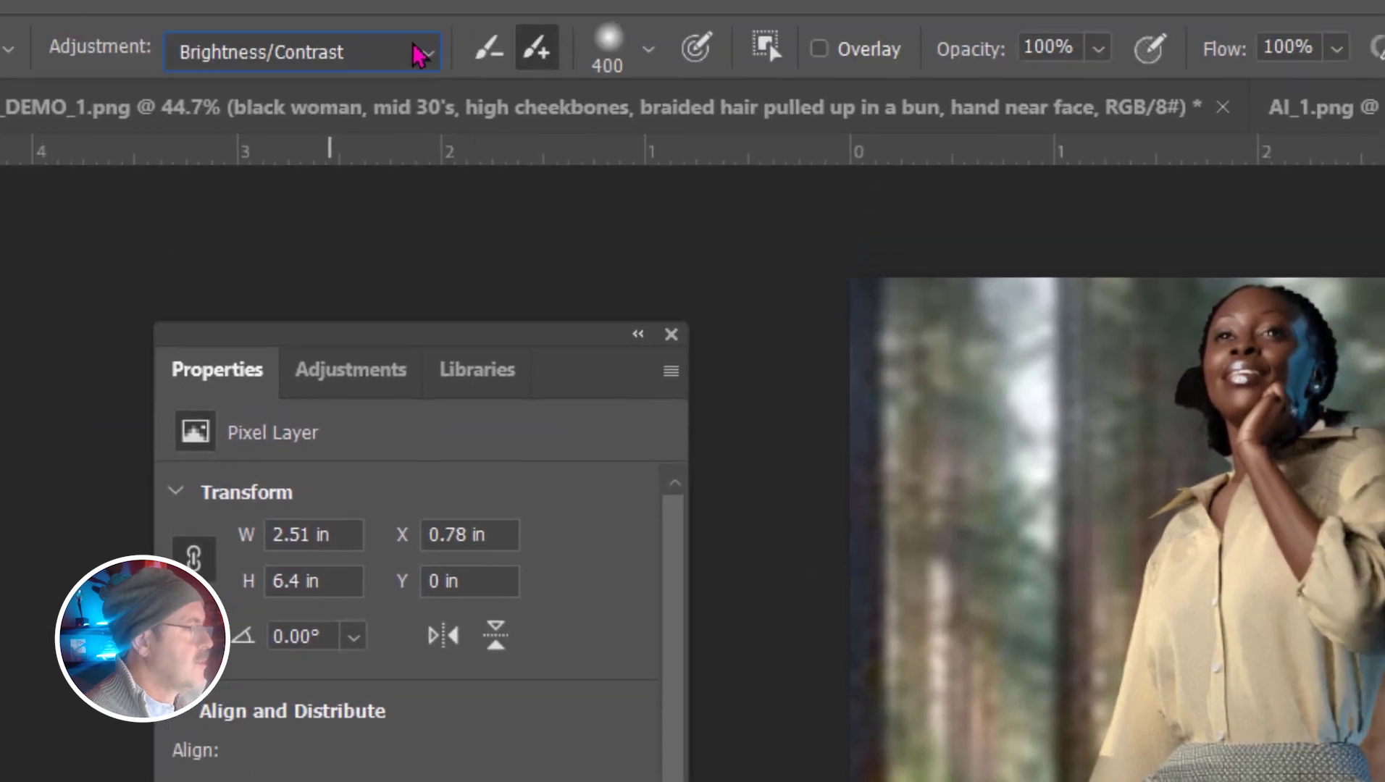
Paint a Vibrance adjustment over the figure's clothing with Vibrance +67 and Saturation +8, and merge it with the Curves 1 layer.
{"action": "left_click", "coordinate": [424, 50]}
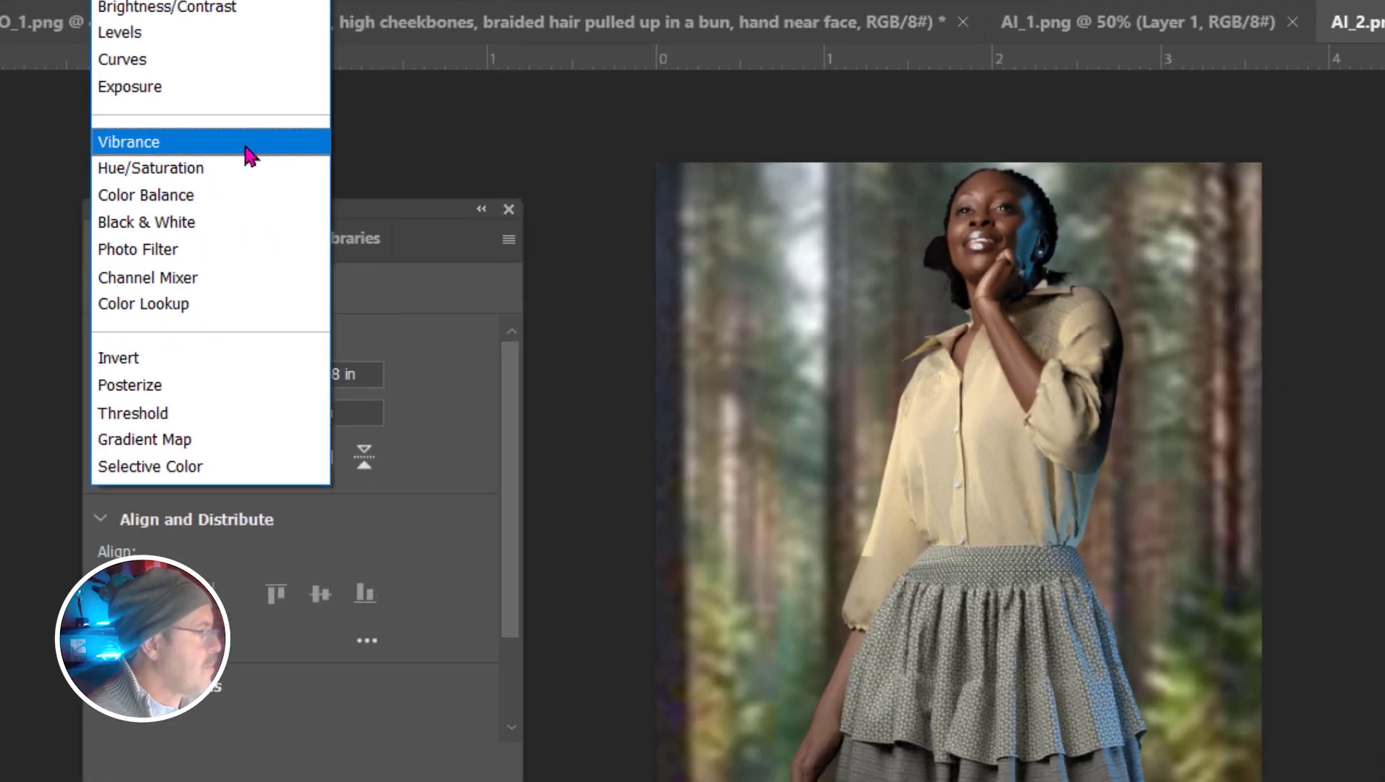
{"action": "left_click", "coordinate": [218, 264]}
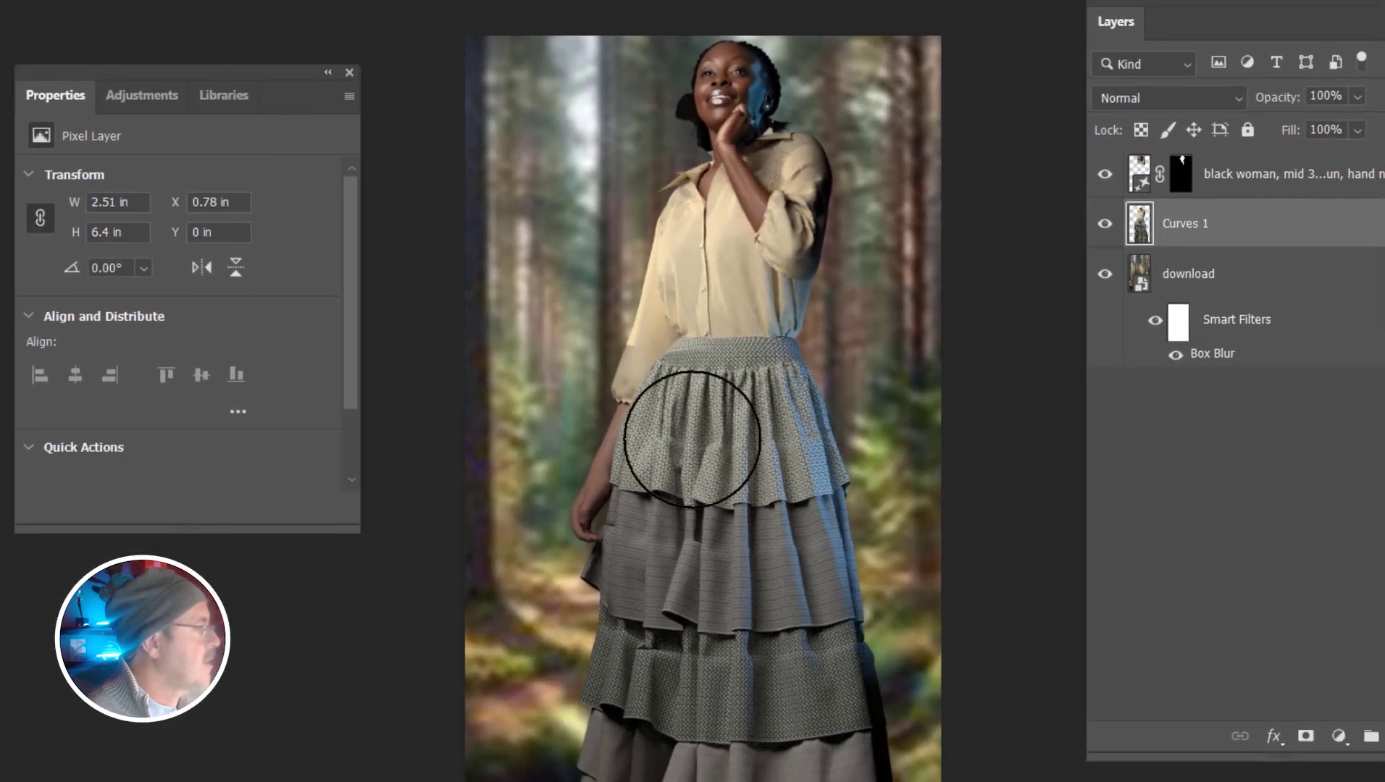
{"action": "left_click_drag", "start_coordinate": [737, 631], "coordinate": [727, 461]}
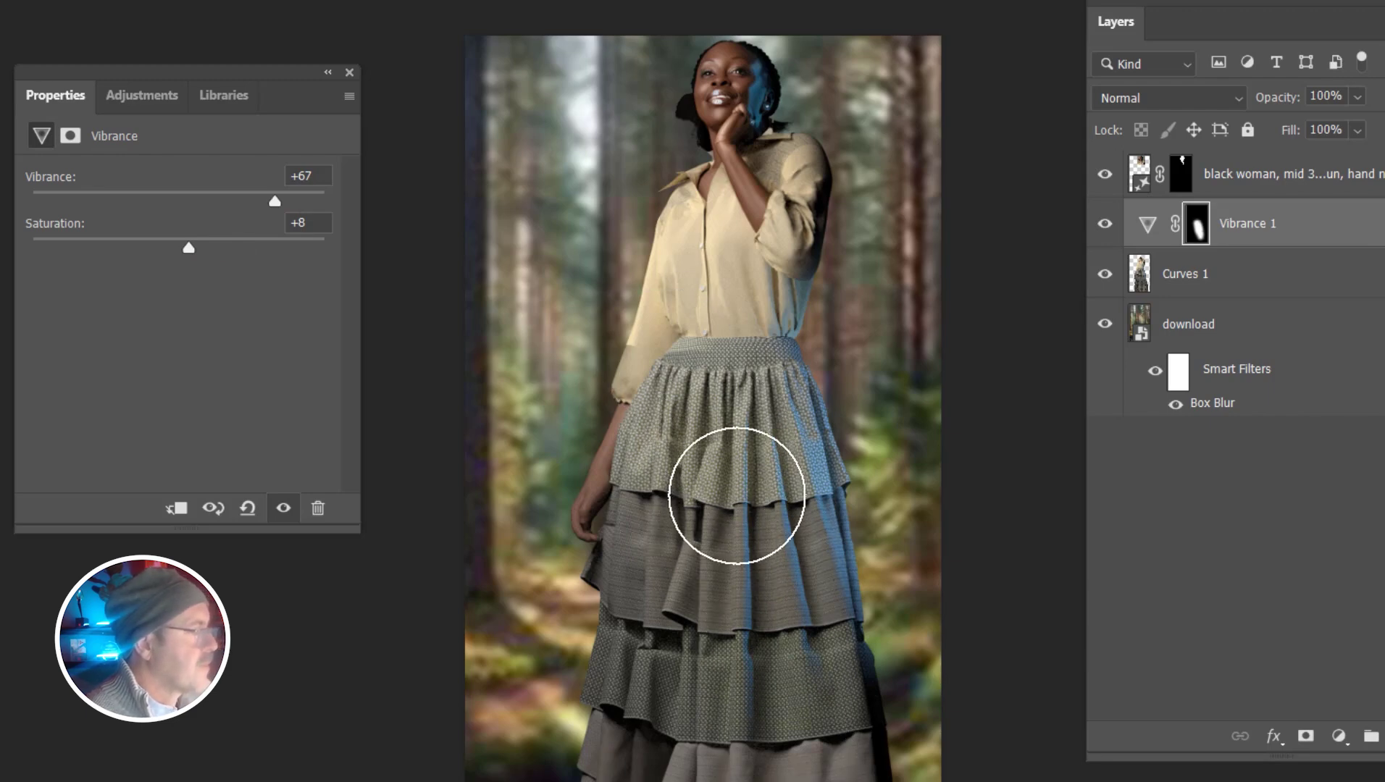
{"action": "mouse_move", "coordinate": [732, 510]}
{"action": "left_mouse_down"}
{"action": "mouse_move", "coordinate": [697, 272]}
{"action": "mouse_move", "coordinate": [776, 579]}
{"action": "mouse_move", "coordinate": [737, 365]}
{"action": "mouse_move", "coordinate": [781, 453]}
{"action": "left_mouse_up"}
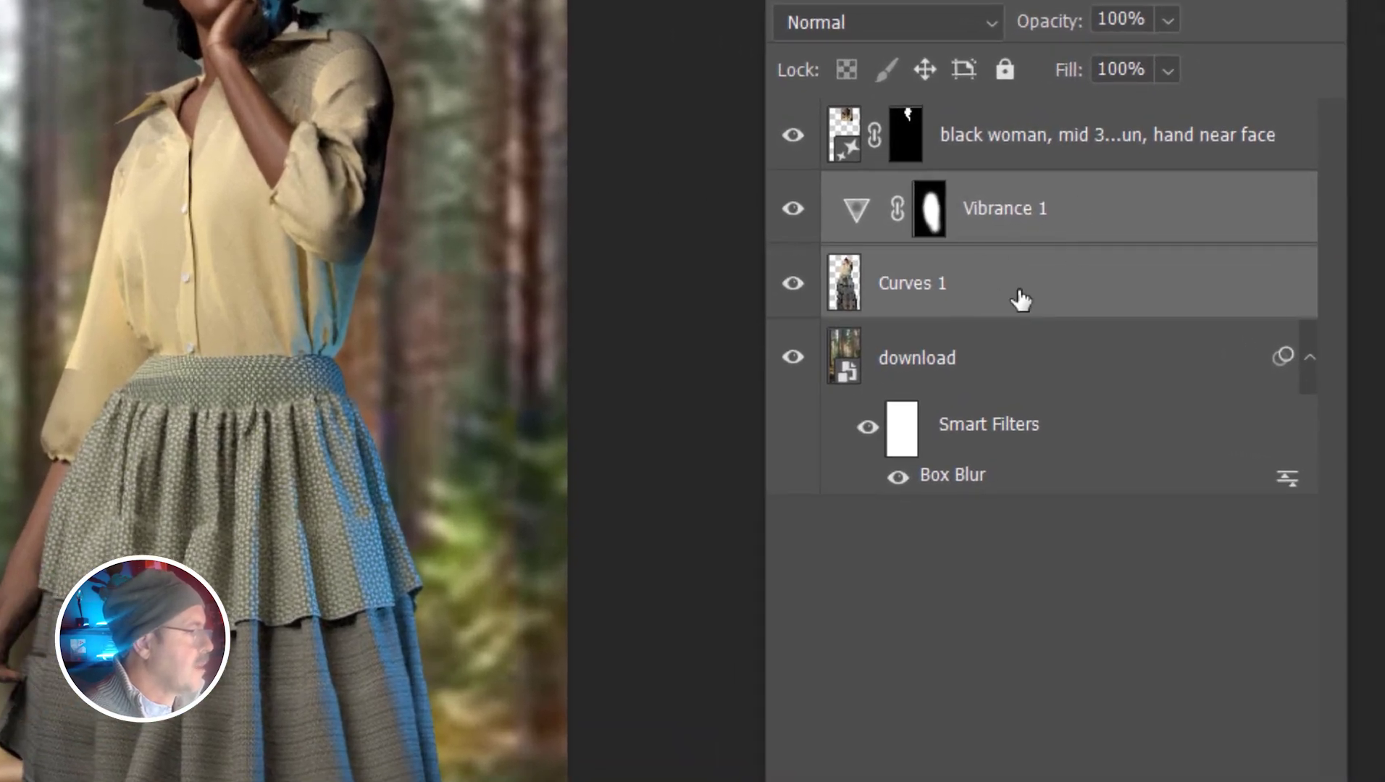
{"action": "right_click", "coordinate": [1021, 300]}
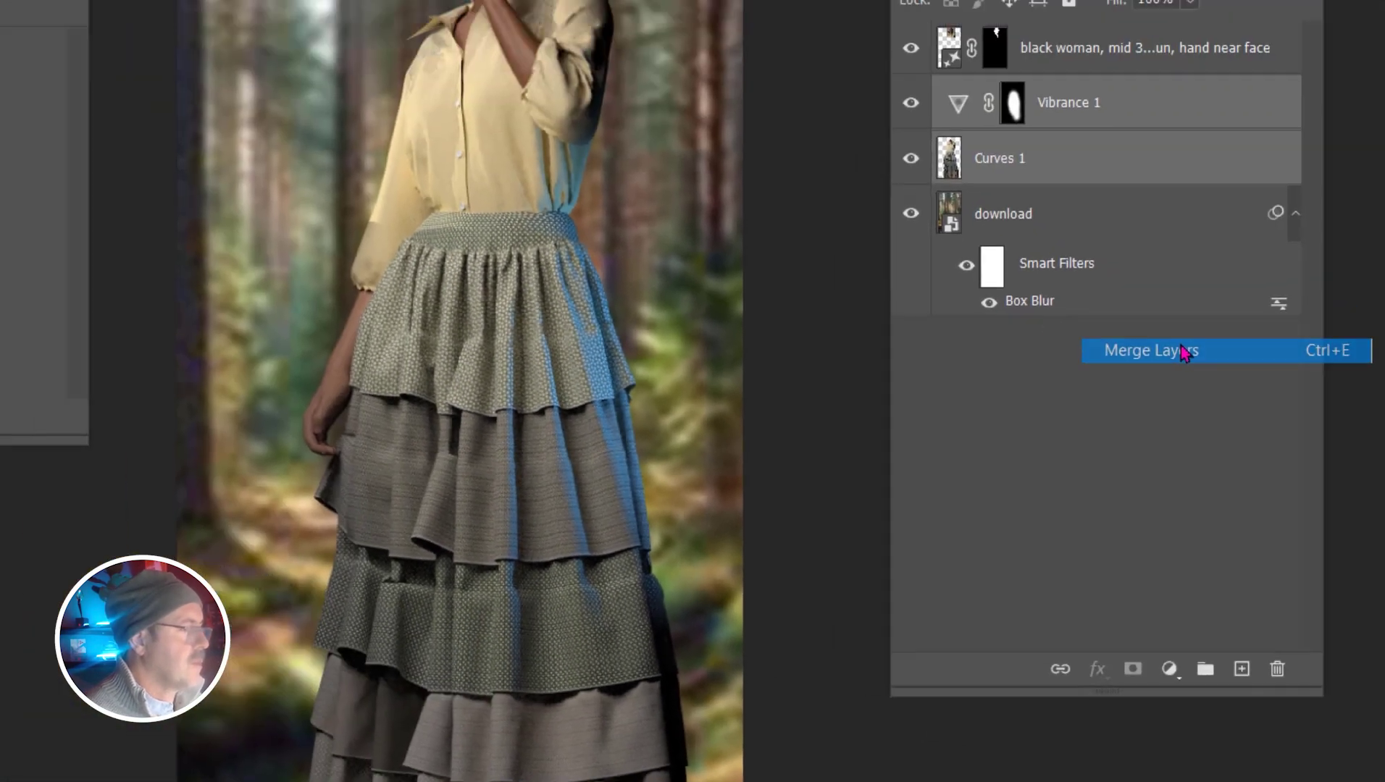
{"action": "left_click", "coordinate": [1181, 351]}
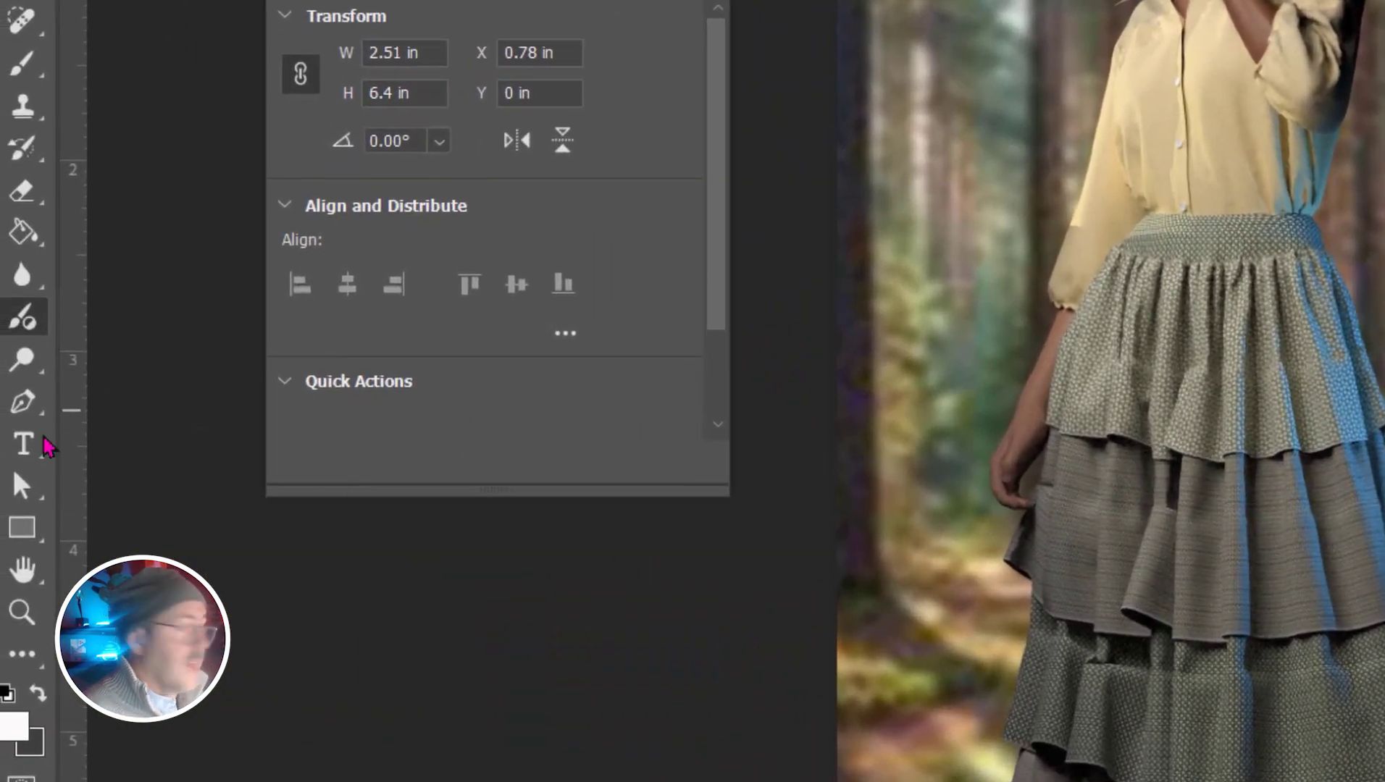
Darken the shadowed folds of the skirt on the merged Vibrance 1 layer using the Burn Tool at 9% exposure.
{"action": "right_click", "coordinate": [33, 376]}
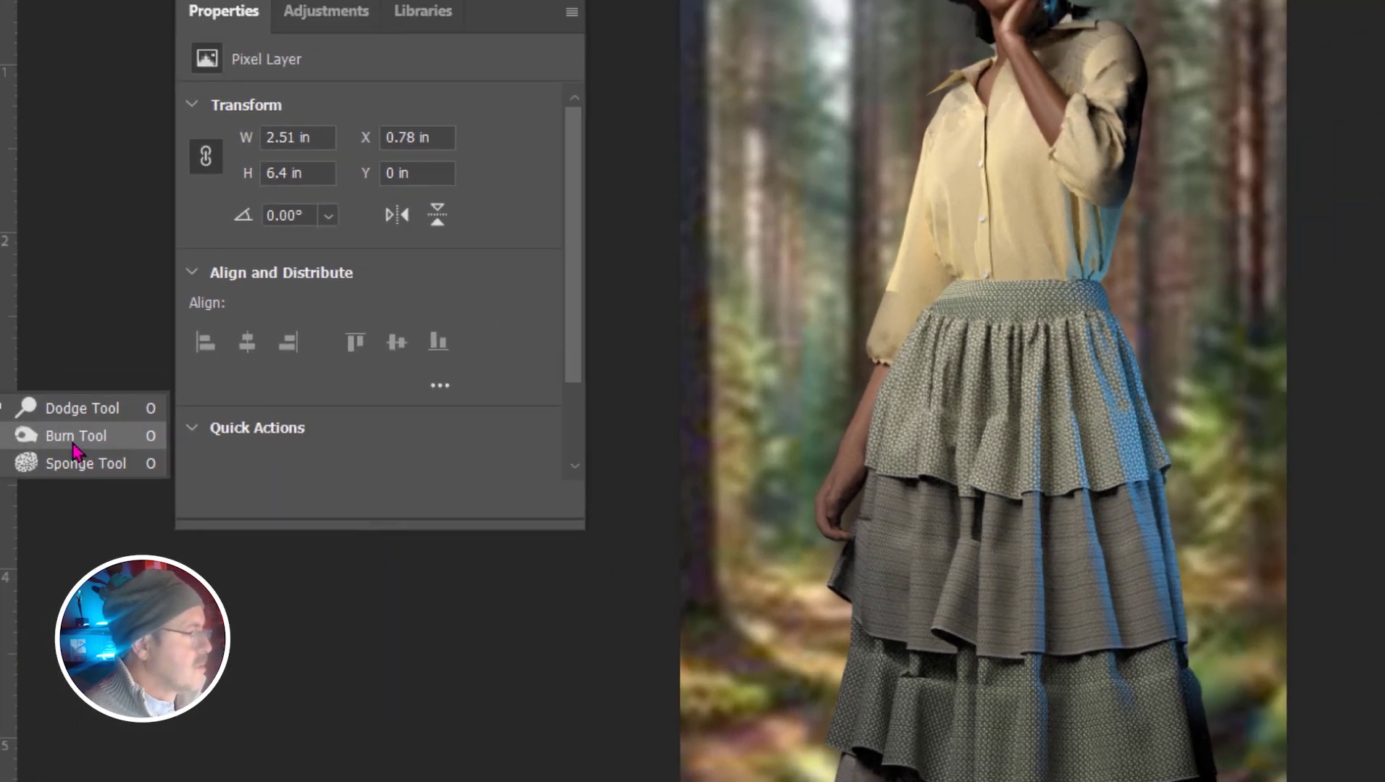
{"action": "left_click", "coordinate": [141, 372]}
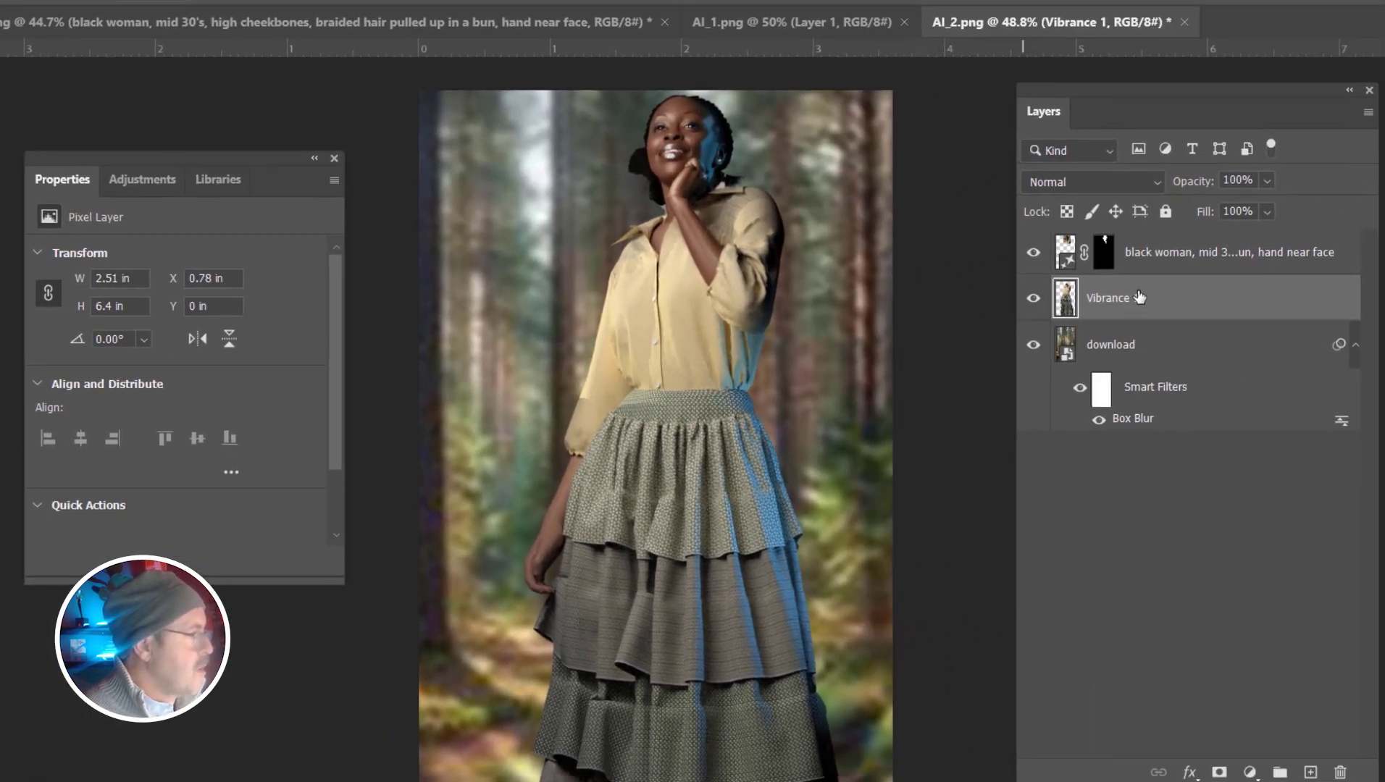
{"action": "left_click", "coordinate": [1036, 297]}
{"action": "left_click", "coordinate": [1036, 298]}
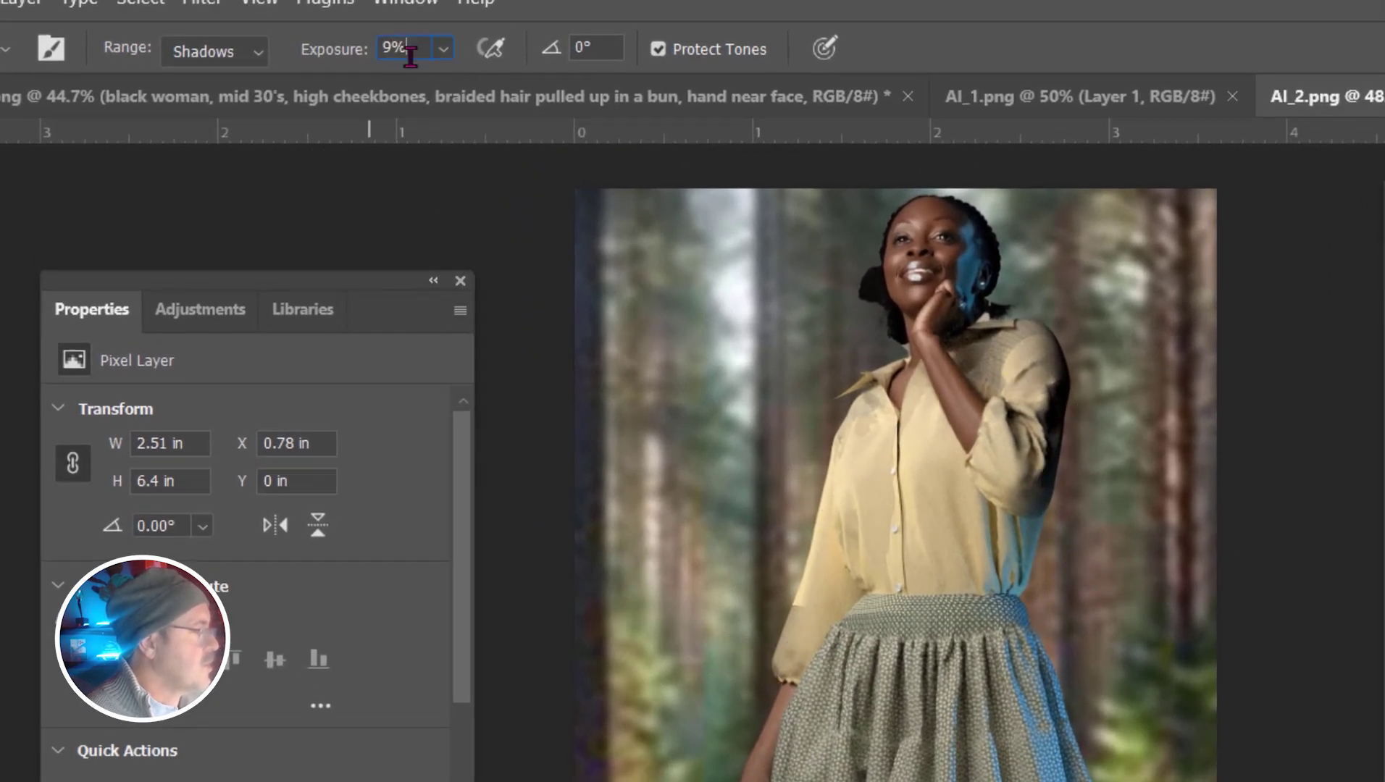
{"action": "left_click", "coordinate": [258, 51]}
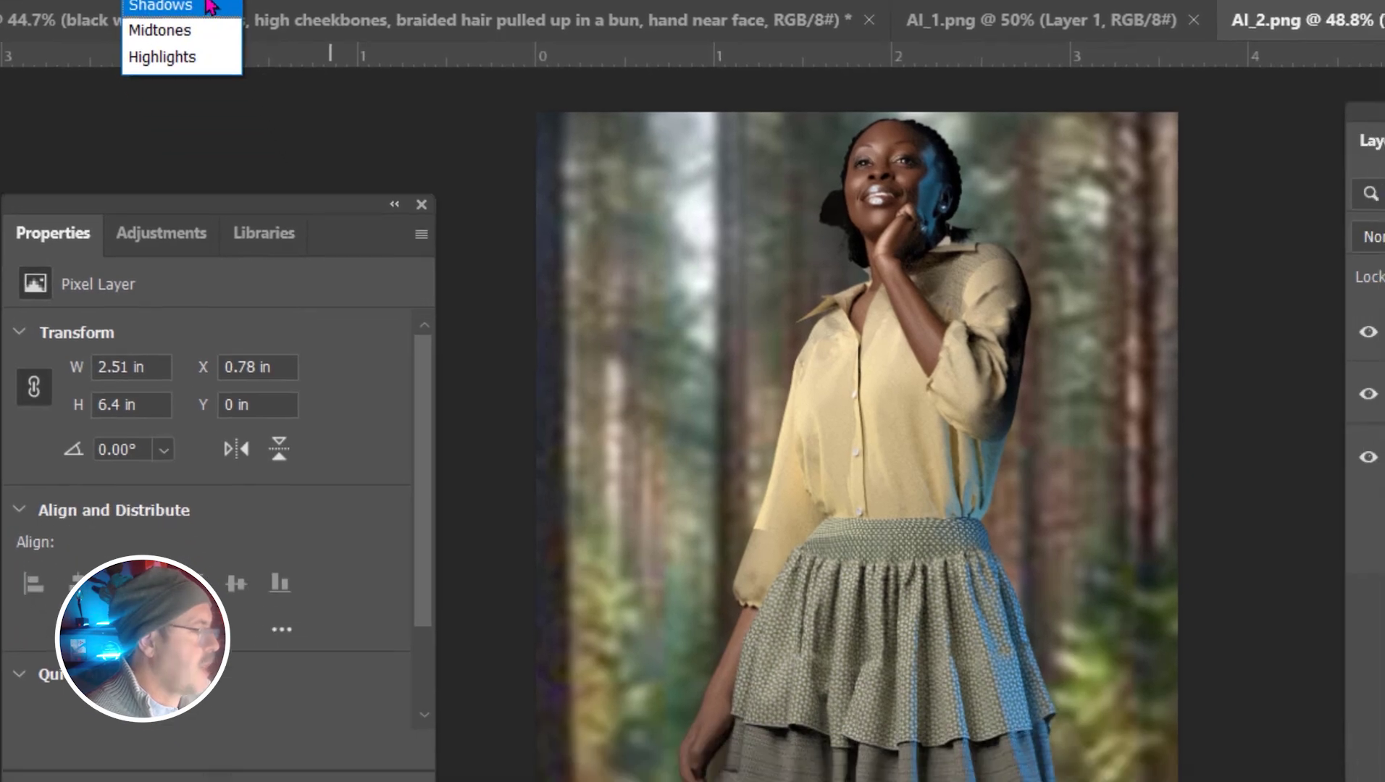
{"action": "left_click", "coordinate": [209, 4]}
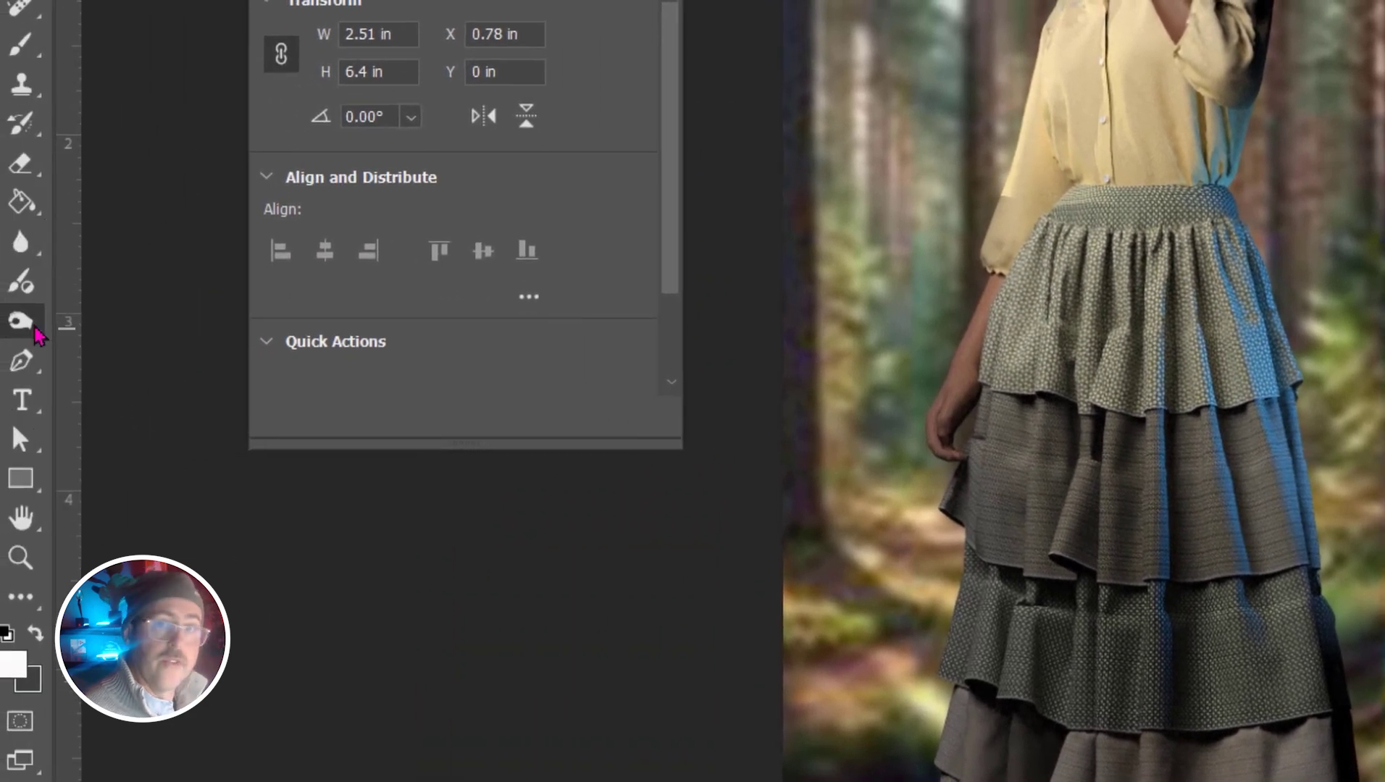
Lighten the bright areas of the skirt's fabric with the Dodge Tool and inspect the shading up close.
{"action": "left_click", "coordinate": [36, 335]}
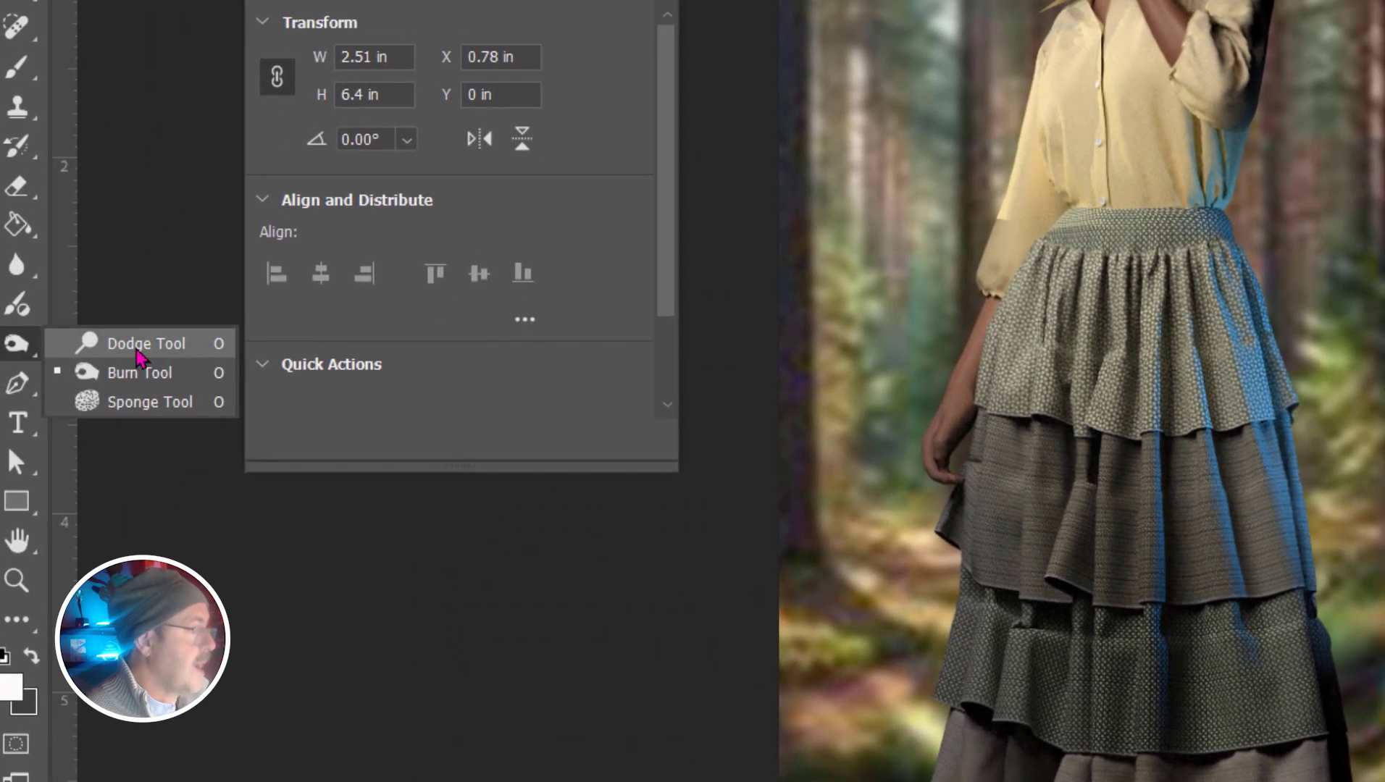
{"action": "left_click", "coordinate": [138, 344]}
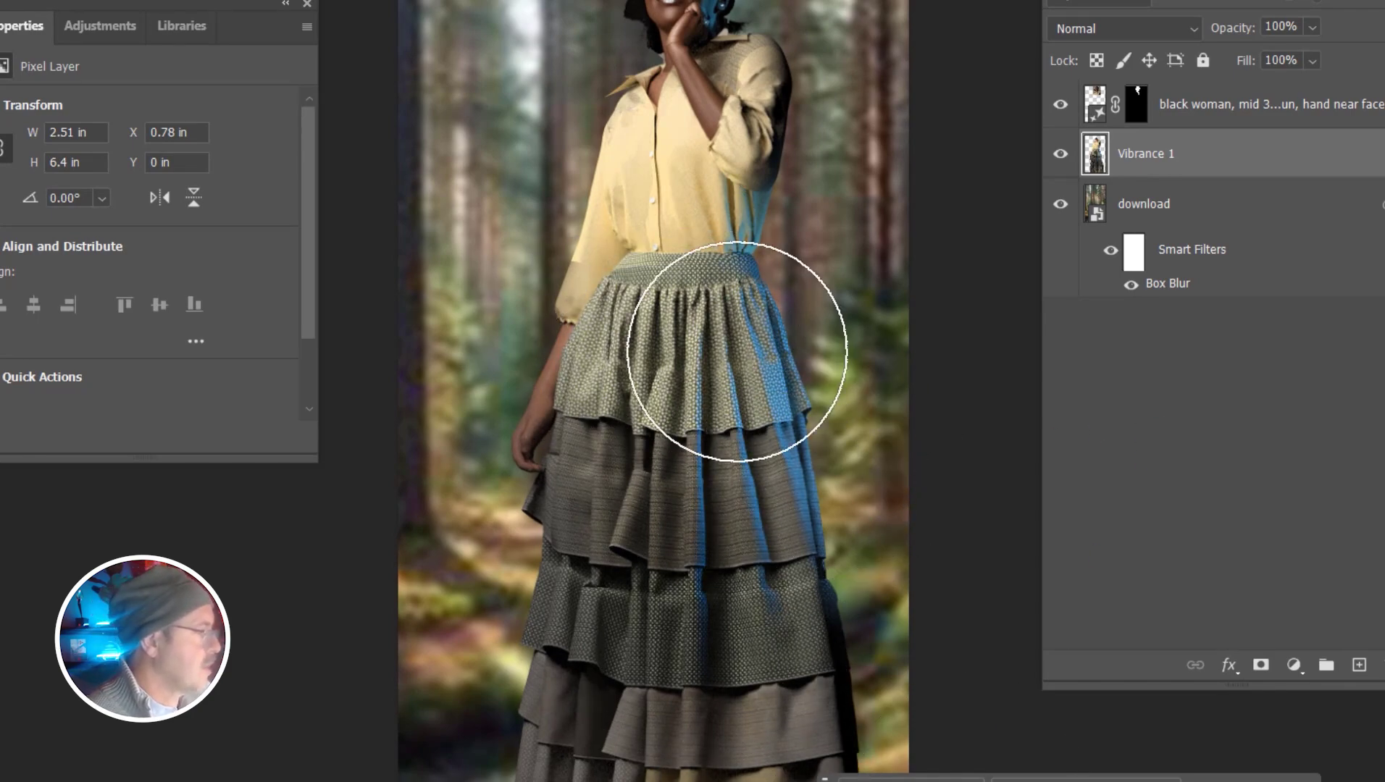
{"action": "scroll", "coordinate": [753, 352], "scroll_direction": "up", "scroll_amount": 3, "text": "alt"}
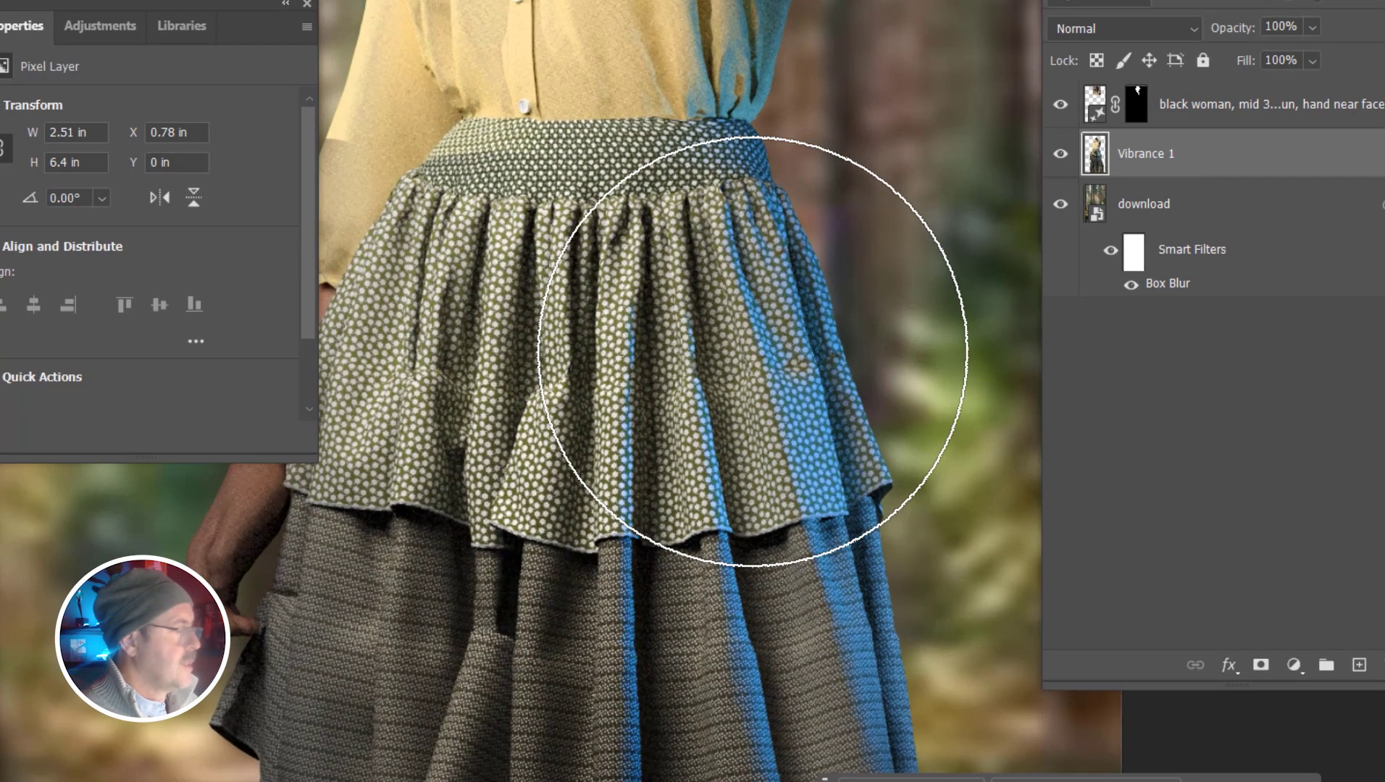
{"action": "scroll", "coordinate": [753, 352], "scroll_direction": "down", "scroll_amount": 3, "text": "alt"}
{"action": "scroll", "coordinate": [757, 362], "scroll_direction": "down", "scroll_amount": 5}
{"action": "scroll", "coordinate": [751, 392], "scroll_direction": "up", "scroll_amount": 3, "text": "alt"}
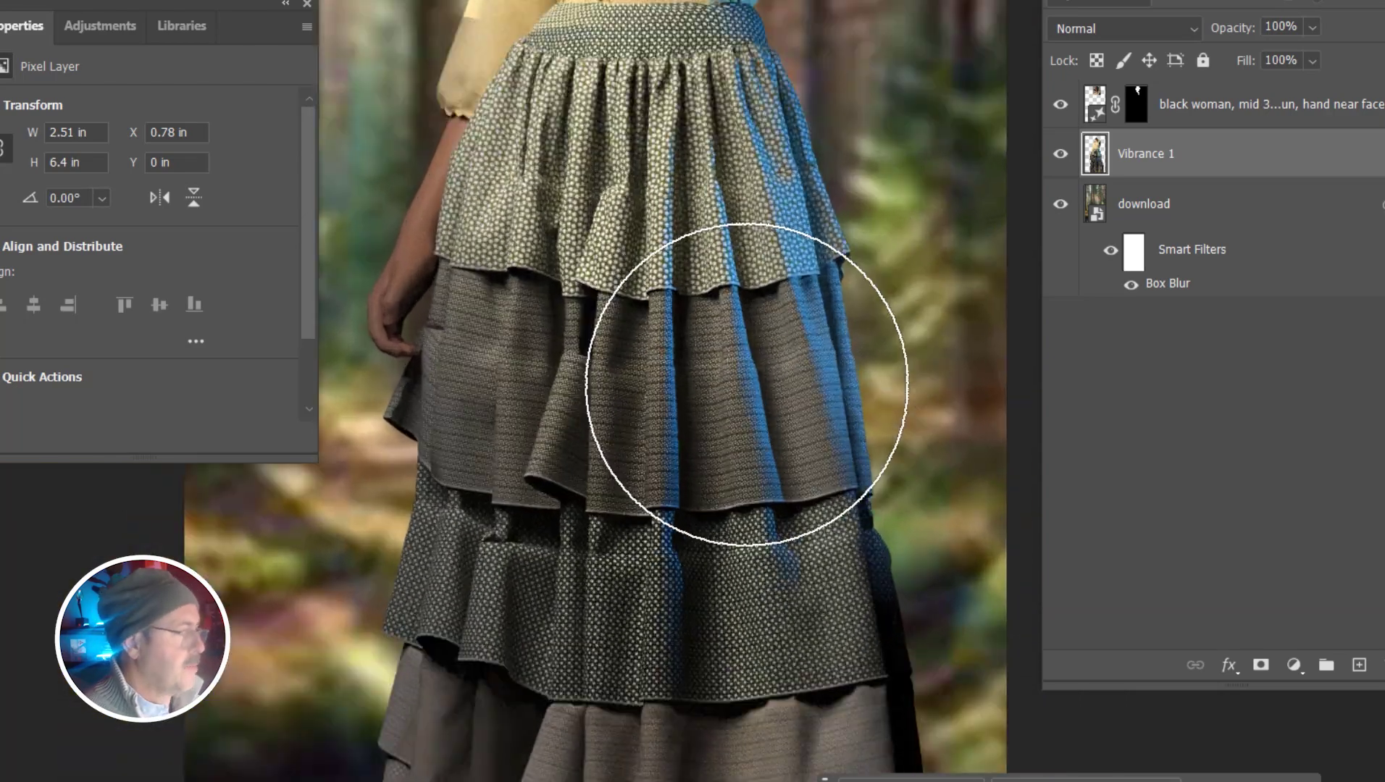
{"action": "scroll", "coordinate": [746, 393], "scroll_direction": "down", "scroll_amount": 3, "text": "alt"}
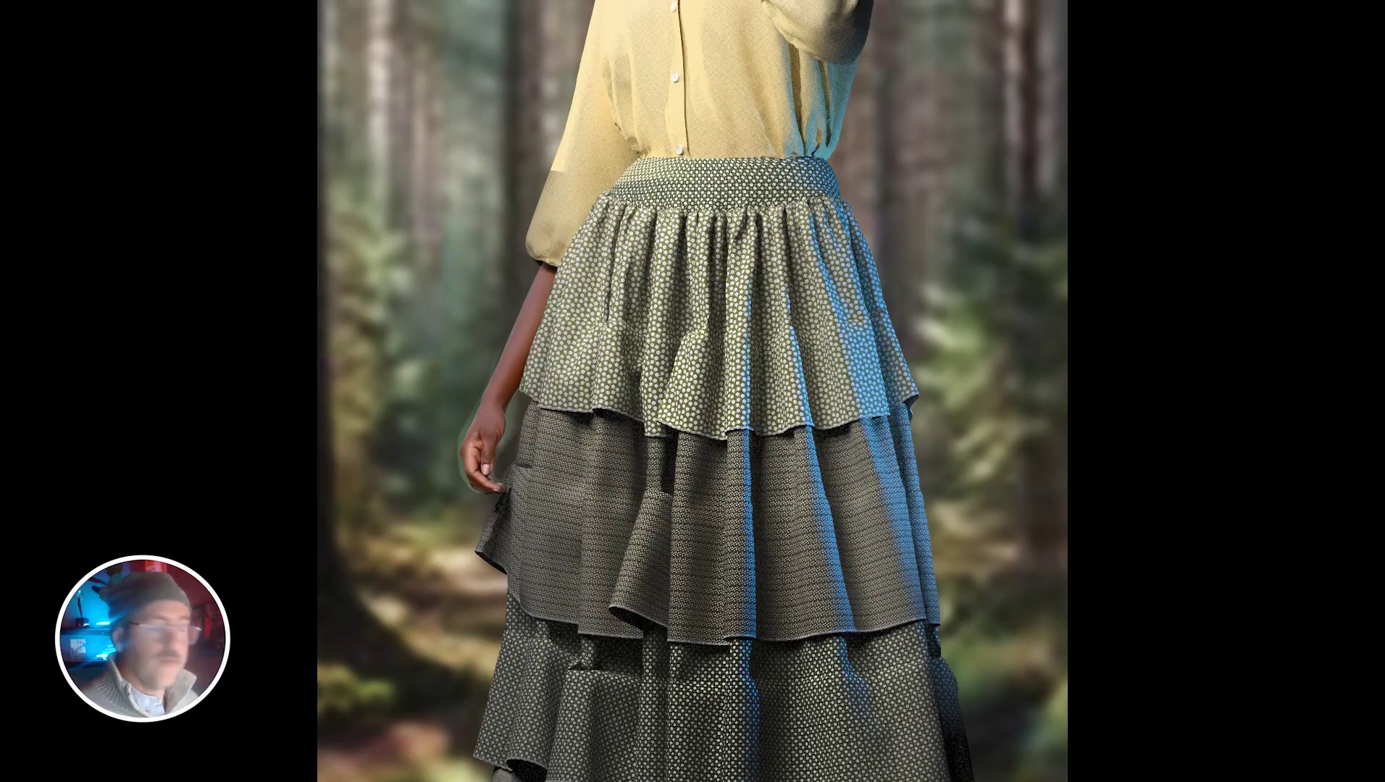